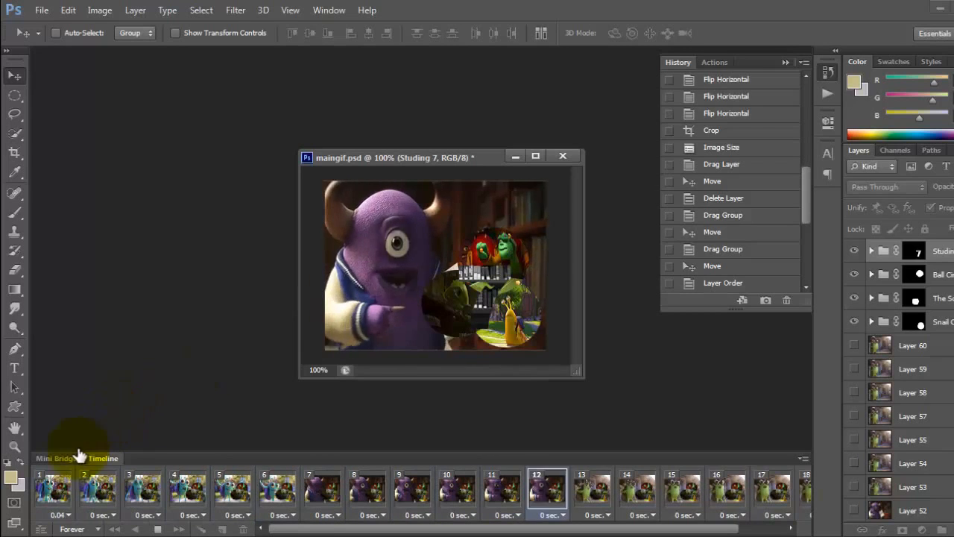
Select frame 1, expand the Snail Circle1, The Scare Circle, Ball Circle 2 and Studing 7 groups, and select Layer 1 in Snail Circle1
{"action": "left_click", "coordinate": [49, 486]}
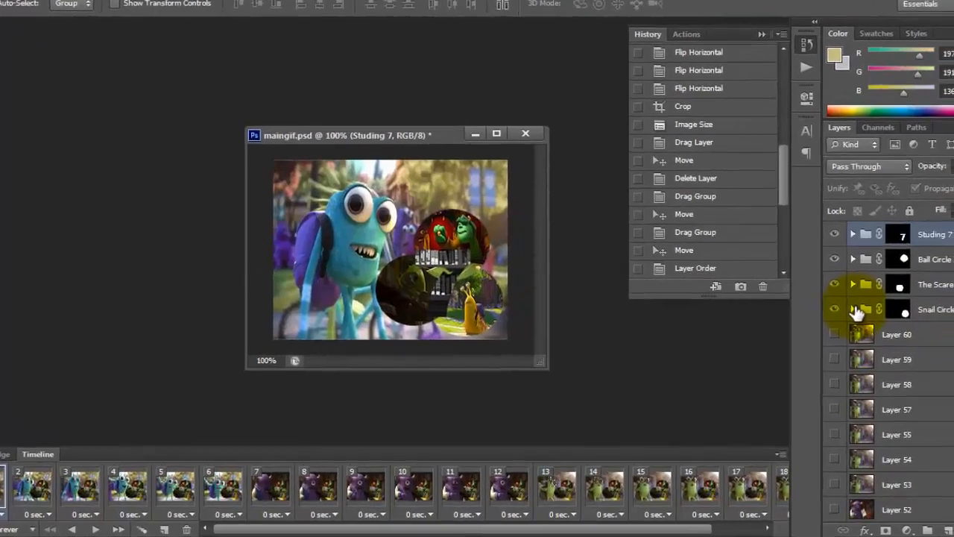
{"action": "left_click", "coordinate": [872, 322]}
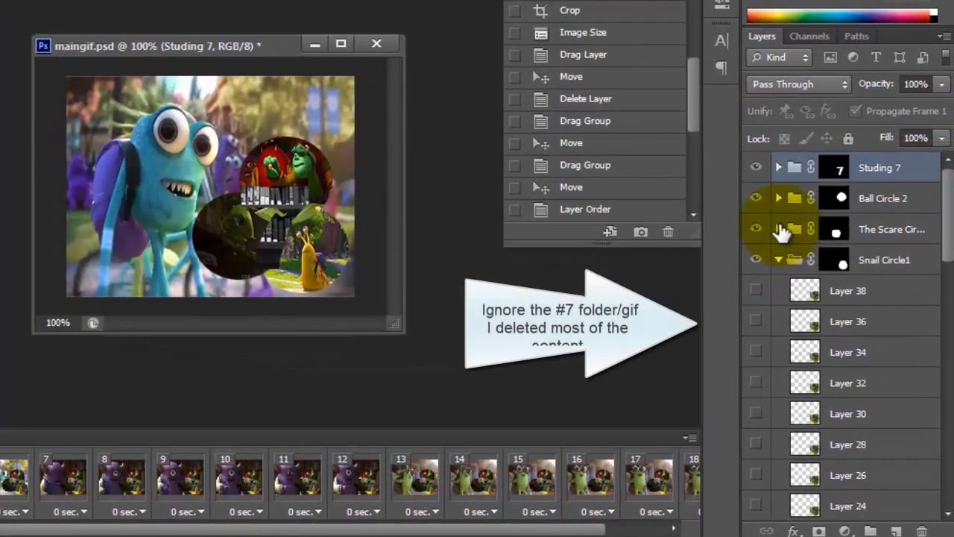
{"action": "left_click", "coordinate": [779, 228]}
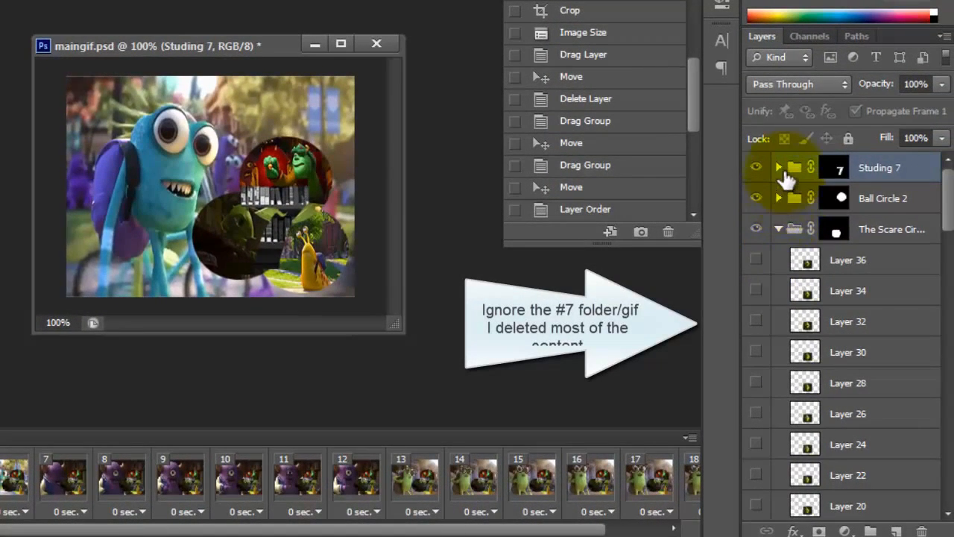
{"action": "left_click", "coordinate": [780, 198]}
{"action": "left_click", "coordinate": [778, 169]}
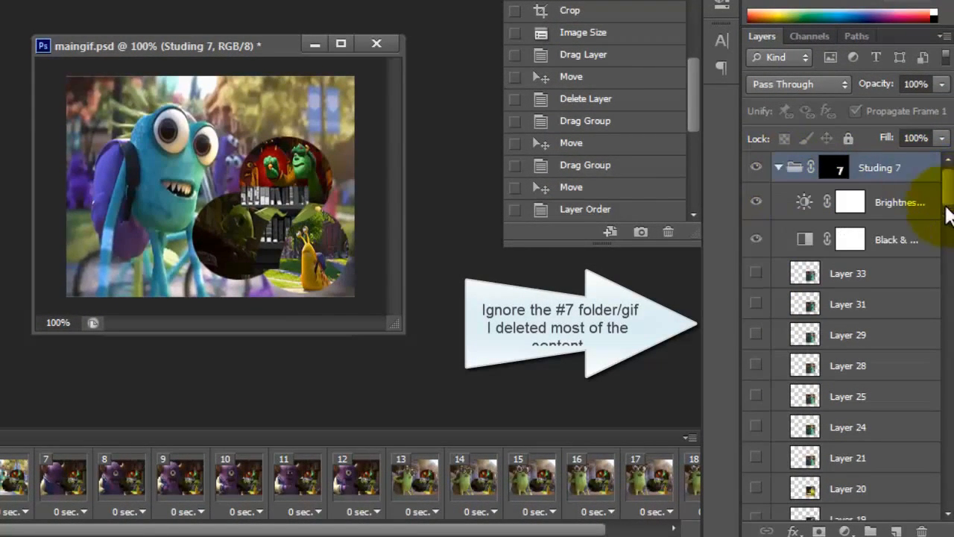
{"action": "left_click_drag", "start_coordinate": [948, 215], "coordinate": [940, 447]}
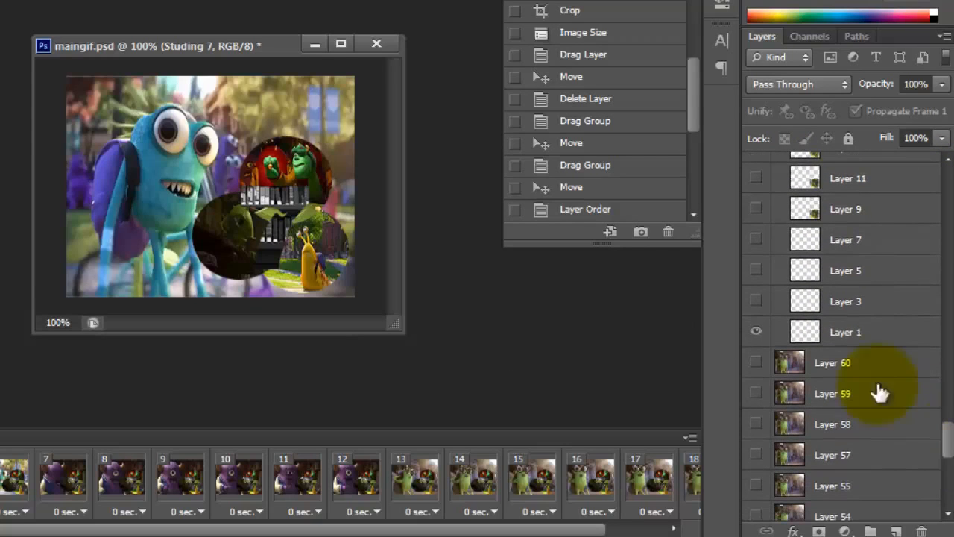
{"action": "left_click", "coordinate": [862, 333]}
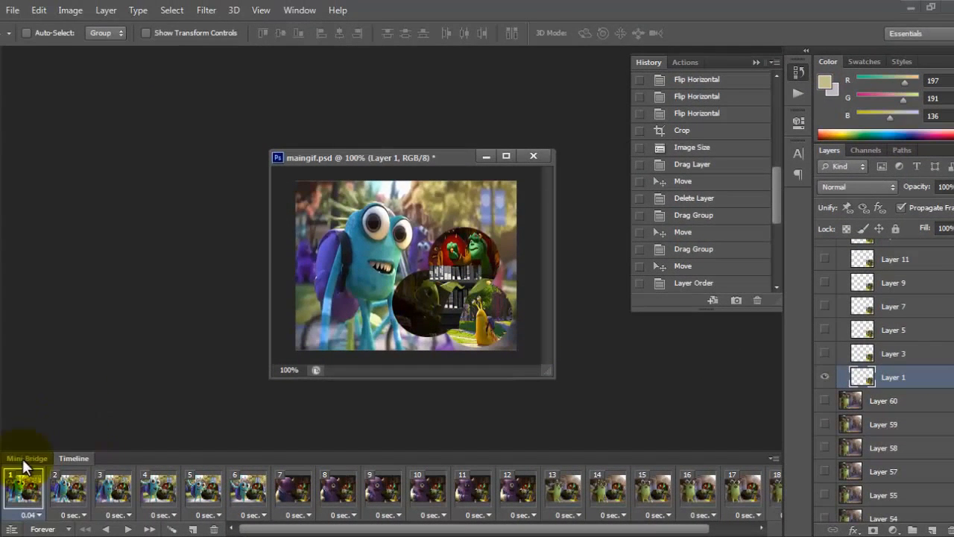
In frame 2 of the animation, make Layer 3 of the Snail Circle1 group visible
{"action": "left_click", "coordinate": [74, 488]}
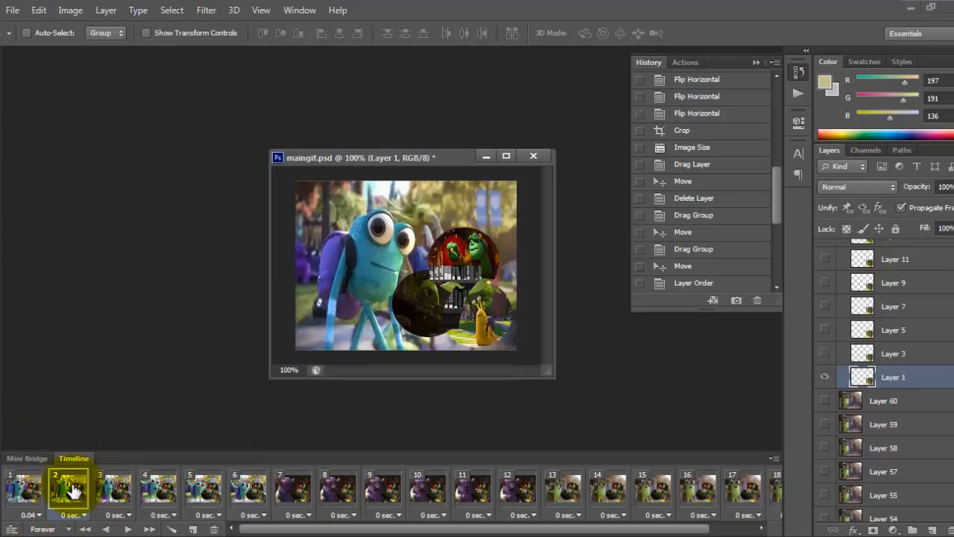
{"action": "left_click", "coordinate": [915, 355]}
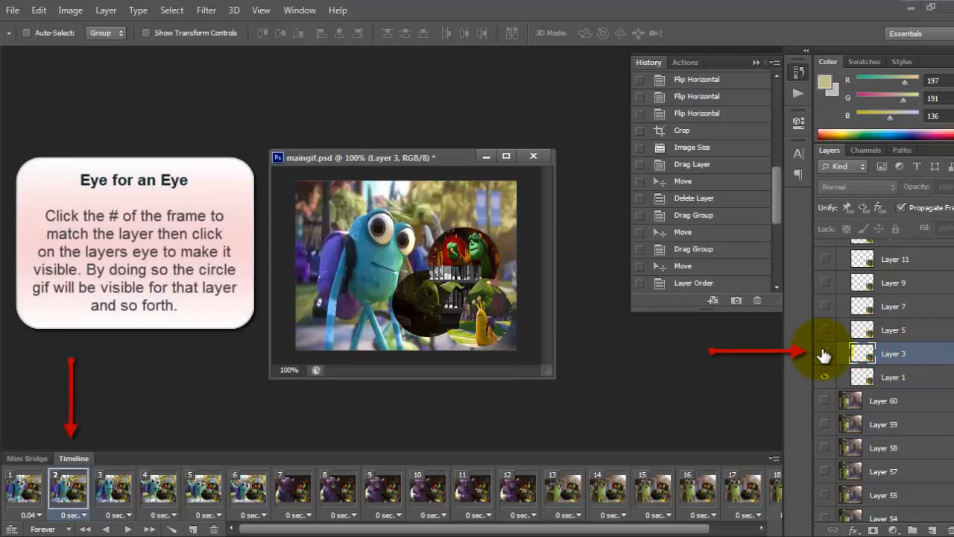
{"action": "left_click", "coordinate": [825, 356]}
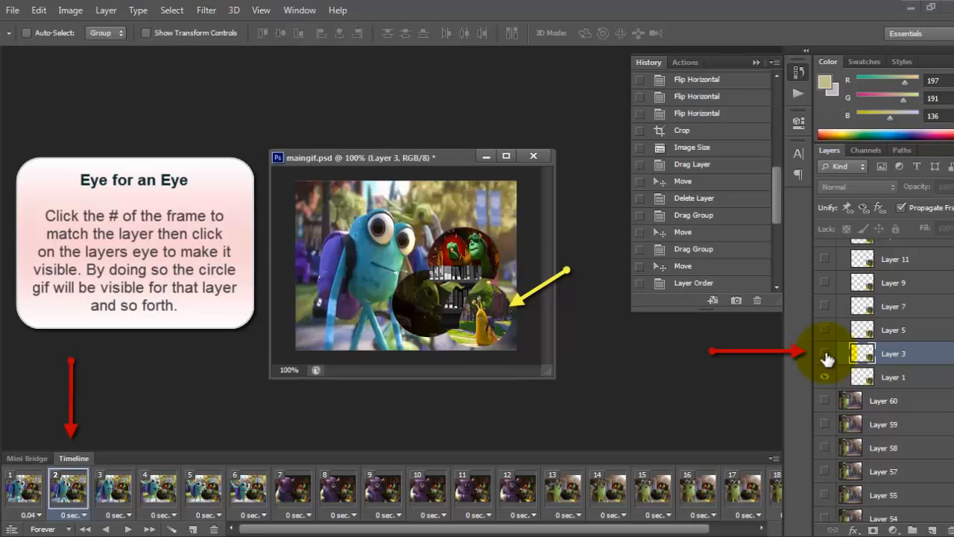
{"action": "left_click", "coordinate": [825, 355]}
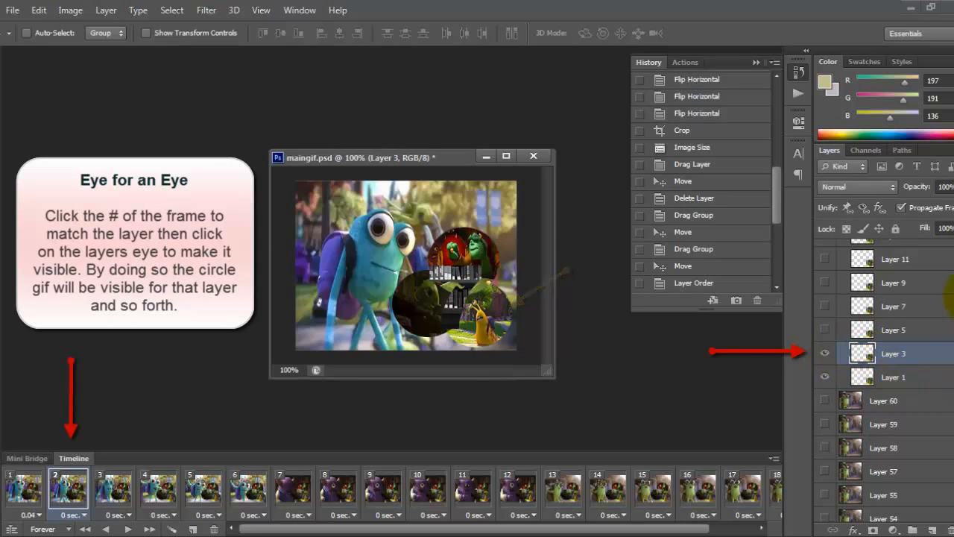
Make Layer 7 of The Scare Circle group visible in frame 2
{"action": "scroll", "coordinate": [944, 335], "scroll_direction": "up", "scroll_amount": 5}
{"action": "scroll", "coordinate": [947, 294], "scroll_direction": "up", "scroll_amount": 5}
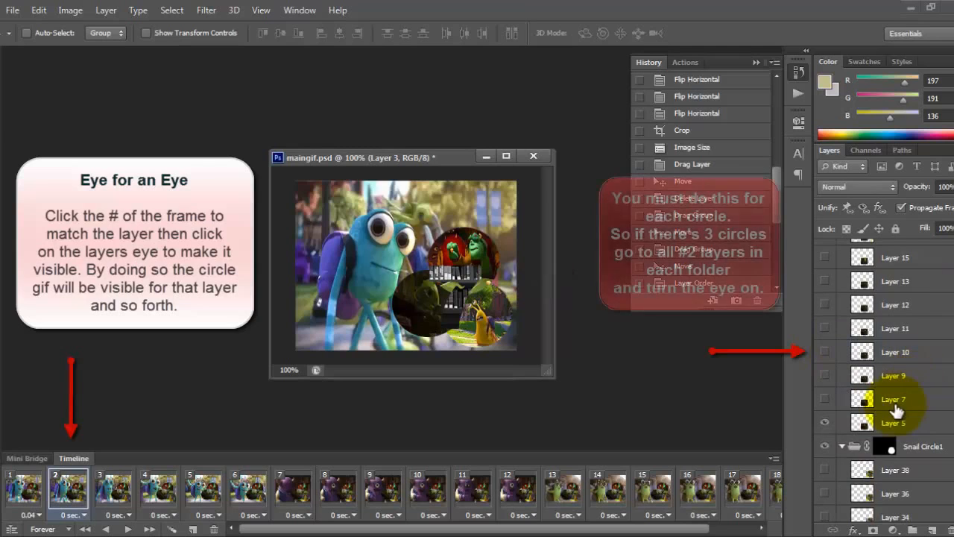
{"action": "left_click", "coordinate": [820, 401]}
{"action": "left_click", "coordinate": [824, 400]}
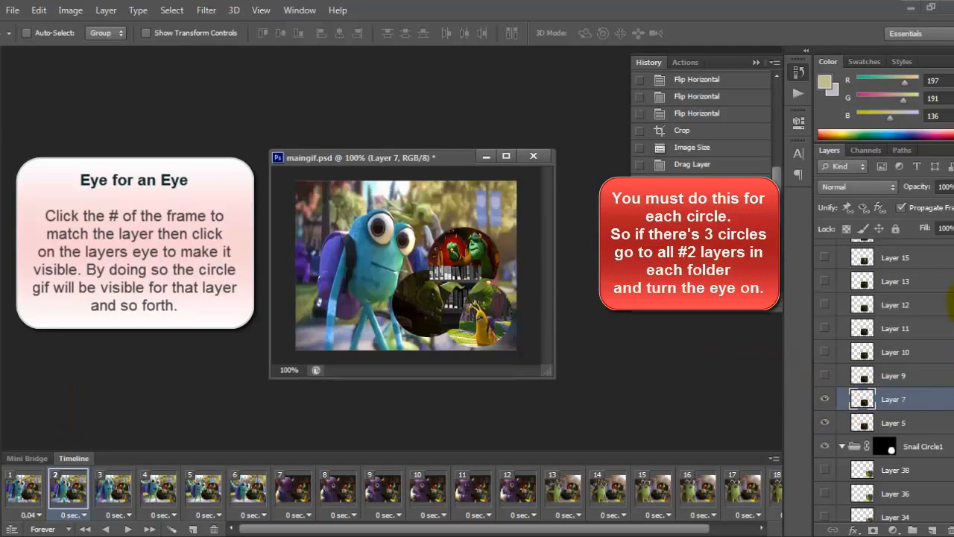
Make Layer 30 of the Ball Circle 2 group and Layer 10 of the Studing 7 group visible in frame 2
{"action": "scroll", "coordinate": [948, 313], "scroll_direction": "down", "scroll_amount": 10}
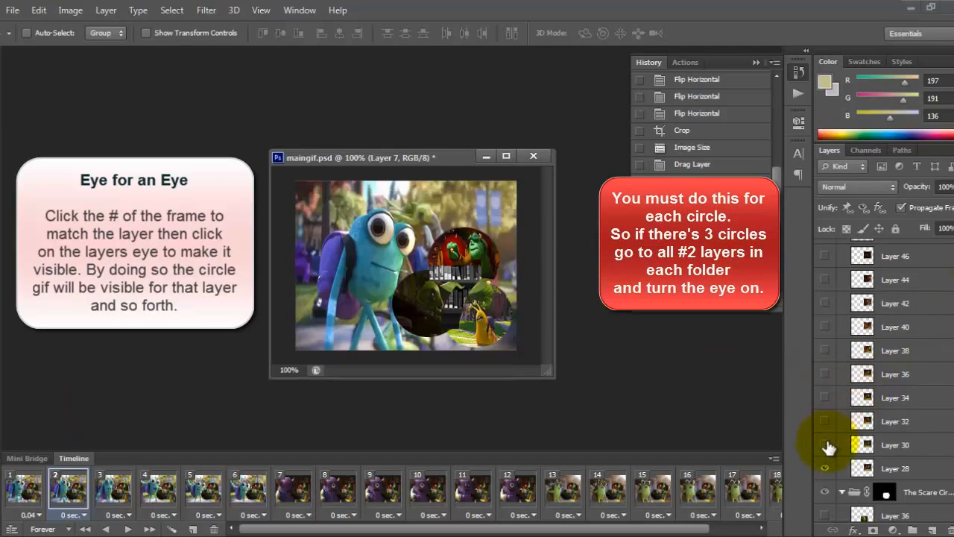
{"action": "left_click", "coordinate": [824, 445]}
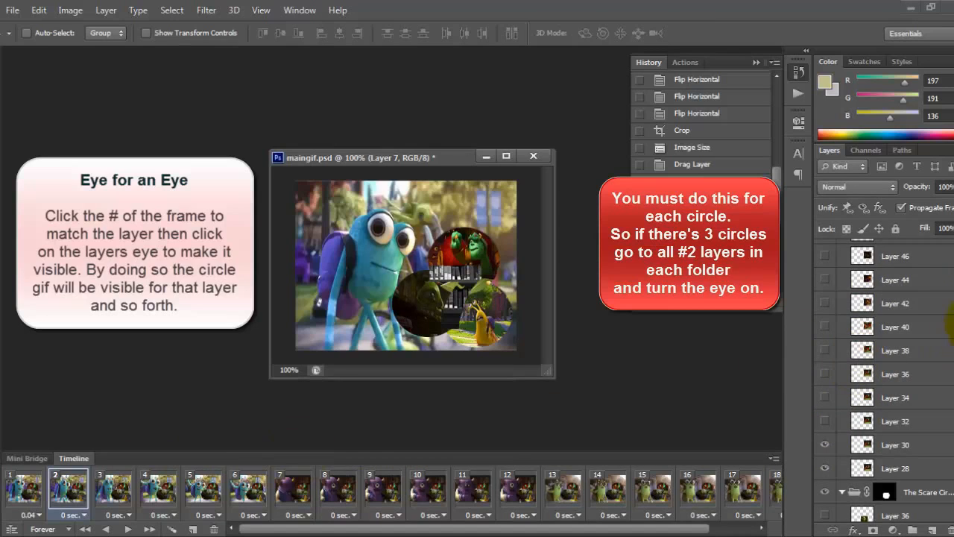
{"action": "scroll", "coordinate": [948, 296], "scroll_direction": "up", "scroll_amount": 10}
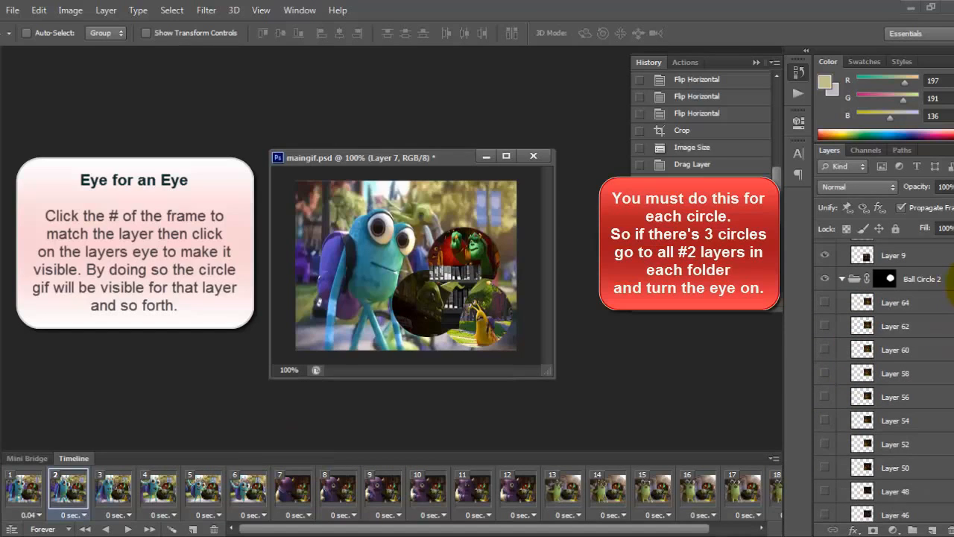
{"action": "scroll", "coordinate": [937, 351], "scroll_direction": "down", "scroll_amount": 15}
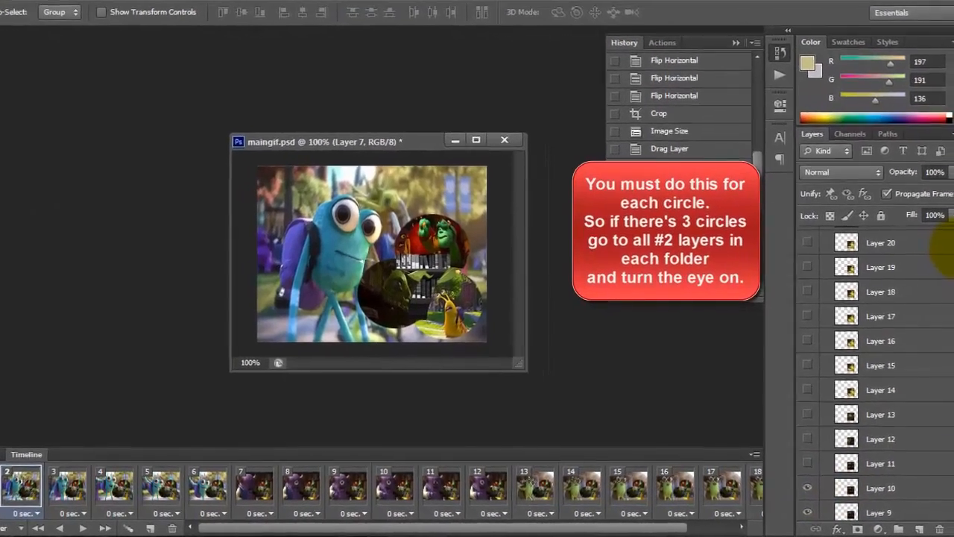
{"action": "scroll", "coordinate": [948, 262], "scroll_direction": "up", "scroll_amount": 5}
In frame 3, make Layer 7 of The Scare Circle, Layer 30 of Ball Circle 2 and Layer 10 of Studing 7 visible
{"action": "left_click_drag", "start_coordinate": [950, 240], "coordinate": [948, 391]}
{"action": "left_click", "coordinate": [22, 481]}
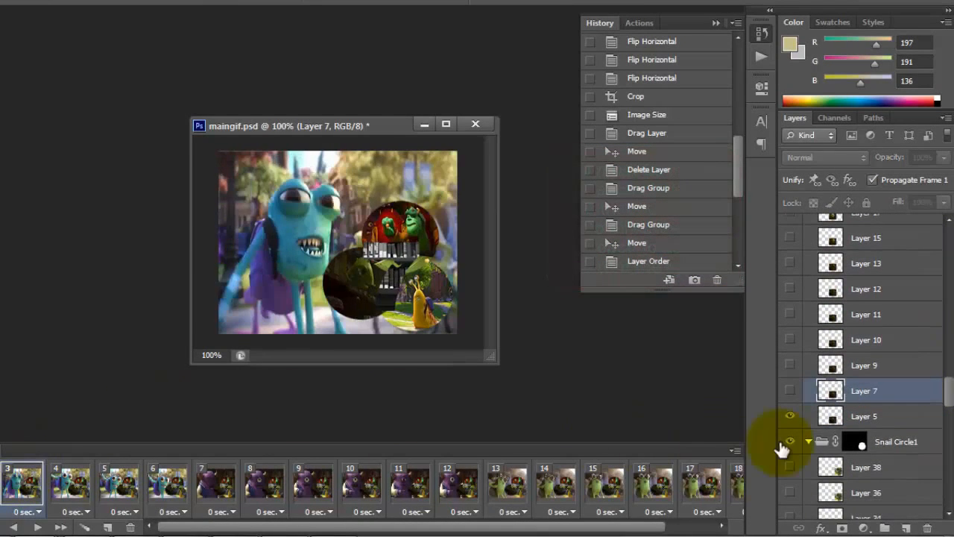
{"action": "left_click", "coordinate": [790, 391]}
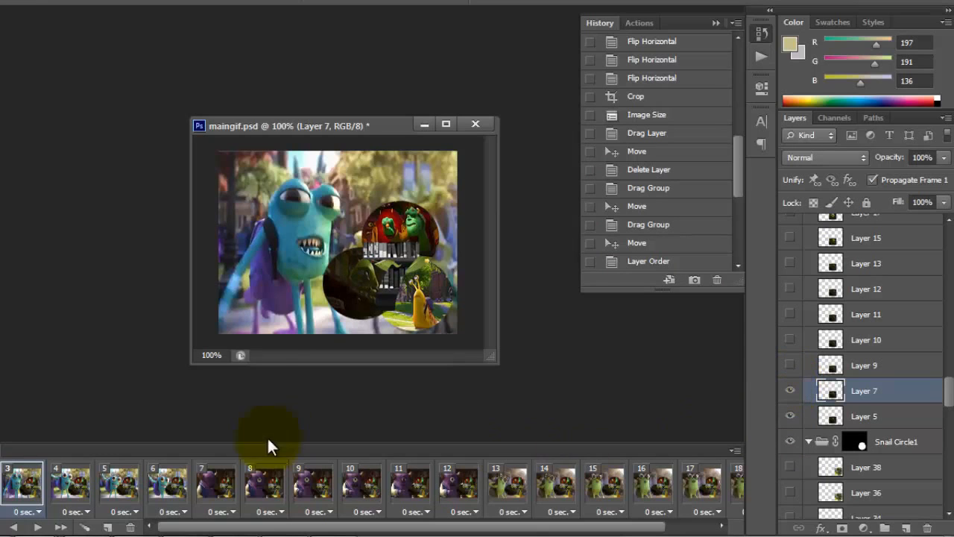
{"action": "scroll", "coordinate": [950, 301], "scroll_direction": "up", "scroll_amount": 5}
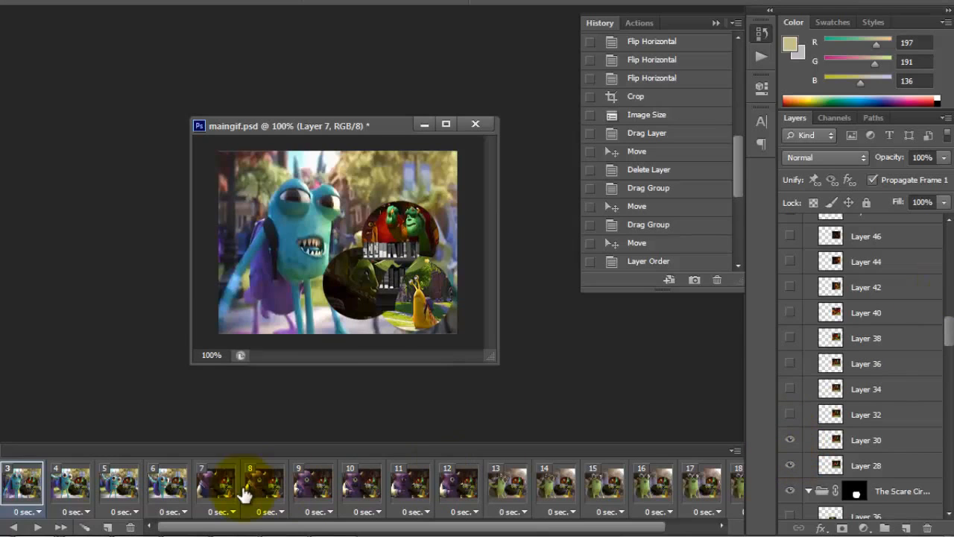
{"action": "scroll", "coordinate": [945, 288], "scroll_direction": "up", "scroll_amount": 3}
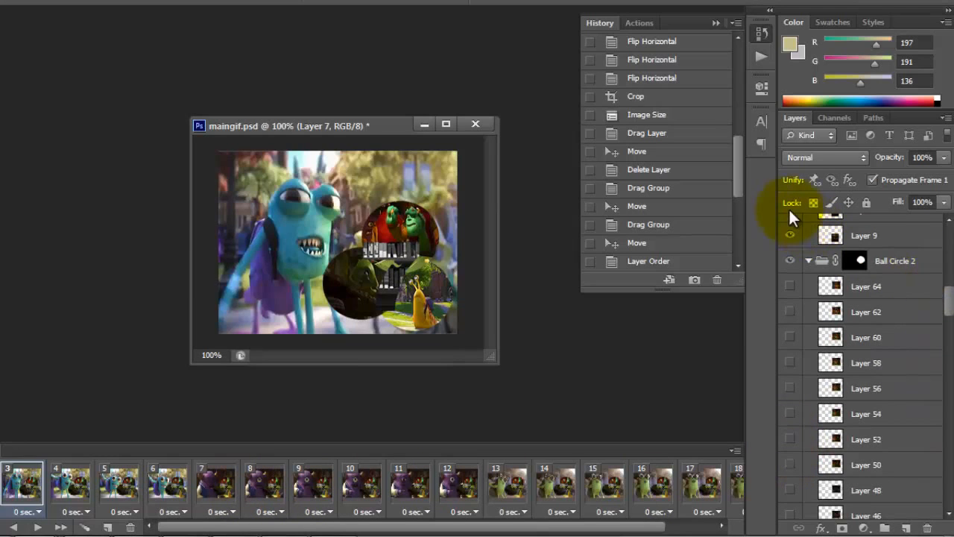
{"action": "scroll", "coordinate": [936, 268], "scroll_direction": "down", "scroll_amount": 4}
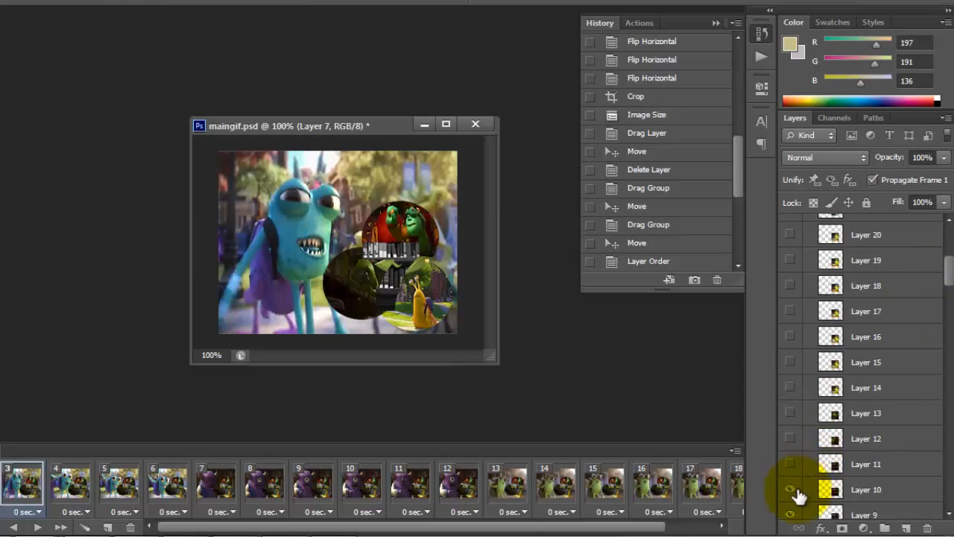
{"action": "scroll", "coordinate": [937, 234], "scroll_direction": "up", "scroll_amount": 3}
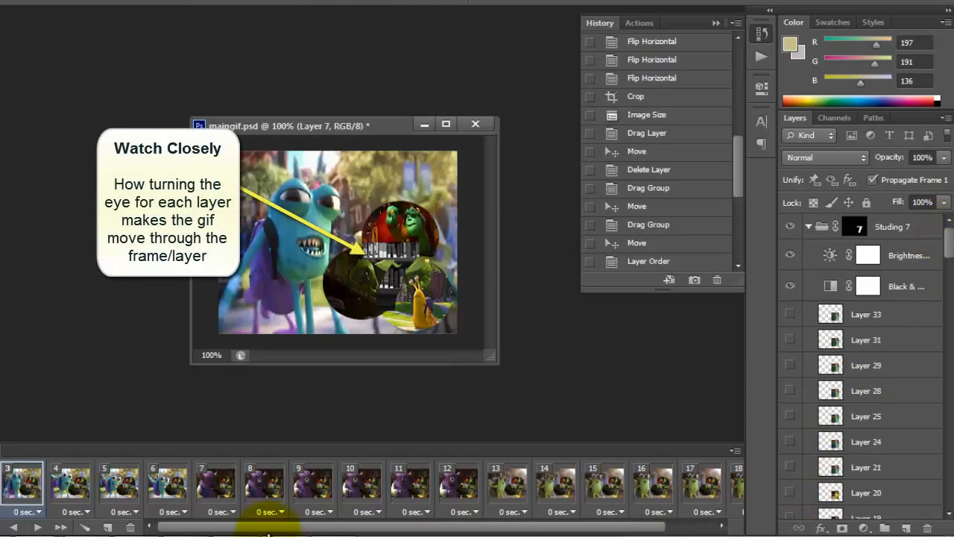
In frame 4, make Layer 30 of the Ball Circle 2 group visible
{"action": "left_click", "coordinate": [70, 488]}
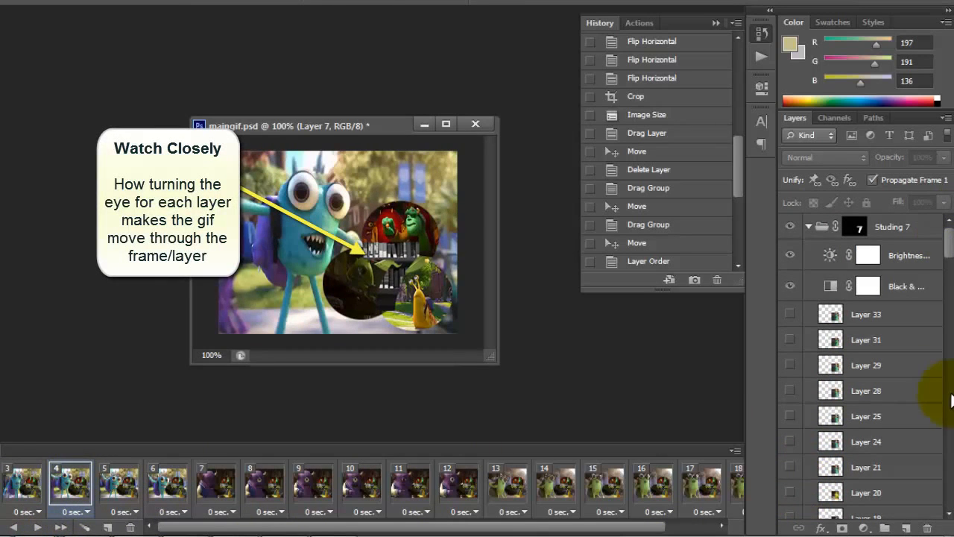
{"action": "scroll", "coordinate": [950, 400], "scroll_direction": "down", "scroll_amount": 4}
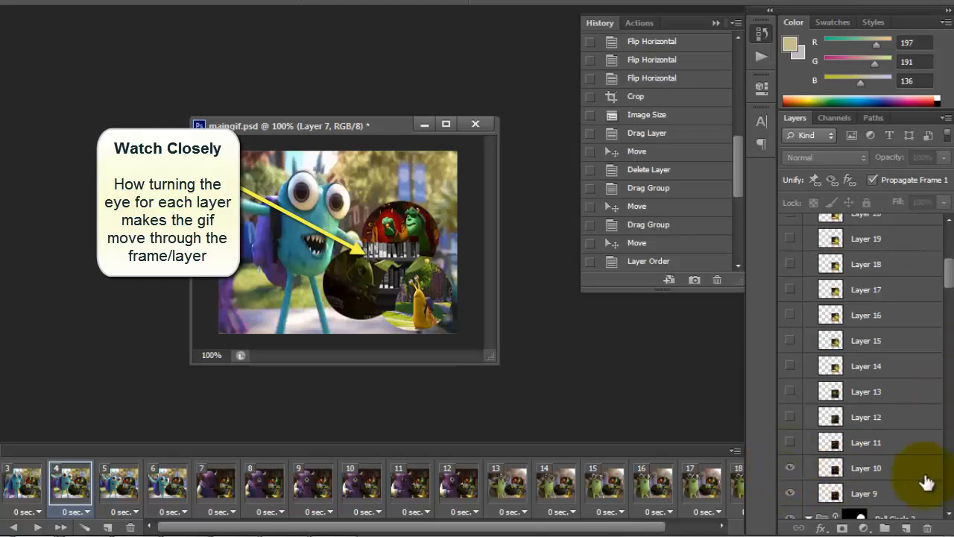
{"action": "scroll", "coordinate": [945, 473], "scroll_direction": "down", "scroll_amount": 6}
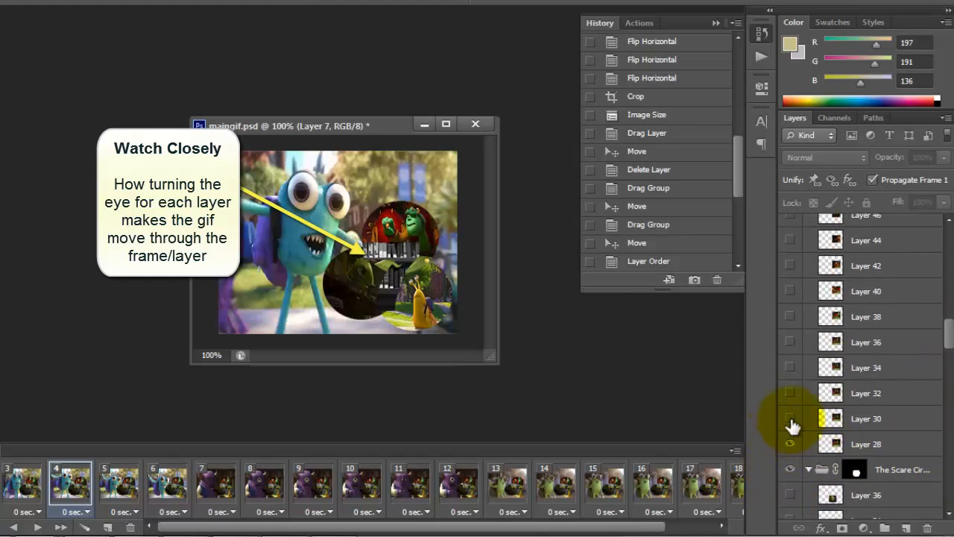
{"action": "left_click", "coordinate": [792, 425]}
Make Layer 7 of The Scare Circle group visible in frame 4
{"action": "scroll", "coordinate": [949, 439], "scroll_direction": "down", "scroll_amount": 3}
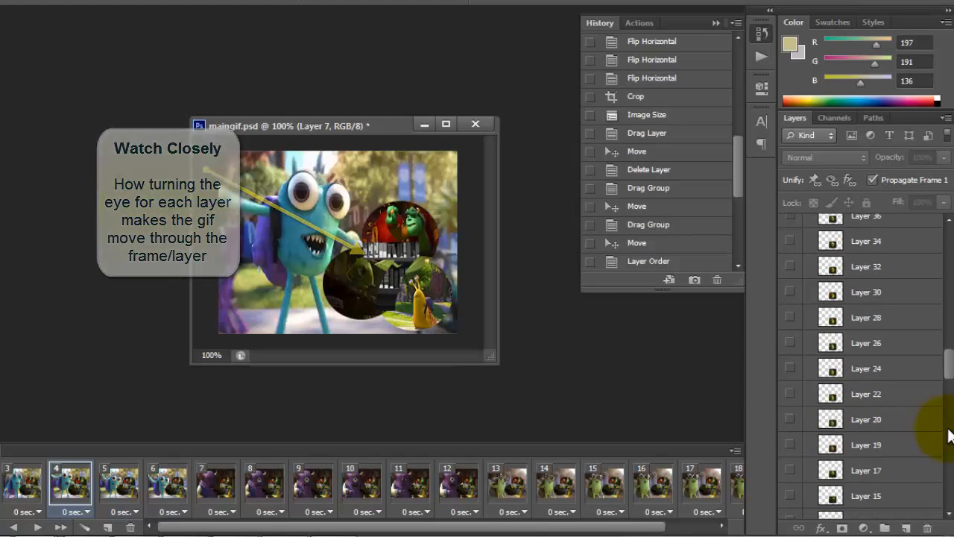
{"action": "scroll", "coordinate": [948, 437], "scroll_direction": "down", "scroll_amount": 1}
{"action": "scroll", "coordinate": [948, 351], "scroll_direction": "down", "scroll_amount": 3}
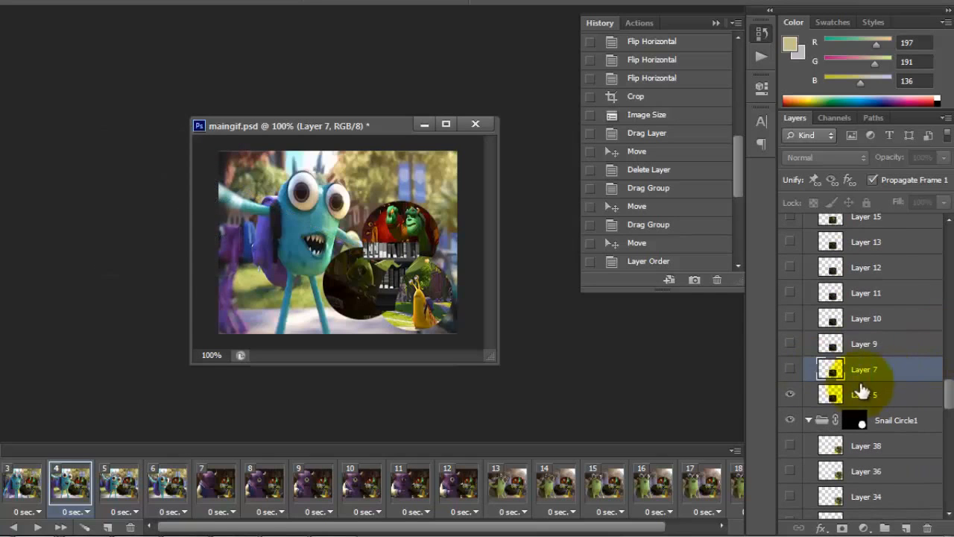
{"action": "left_click", "coordinate": [789, 369]}
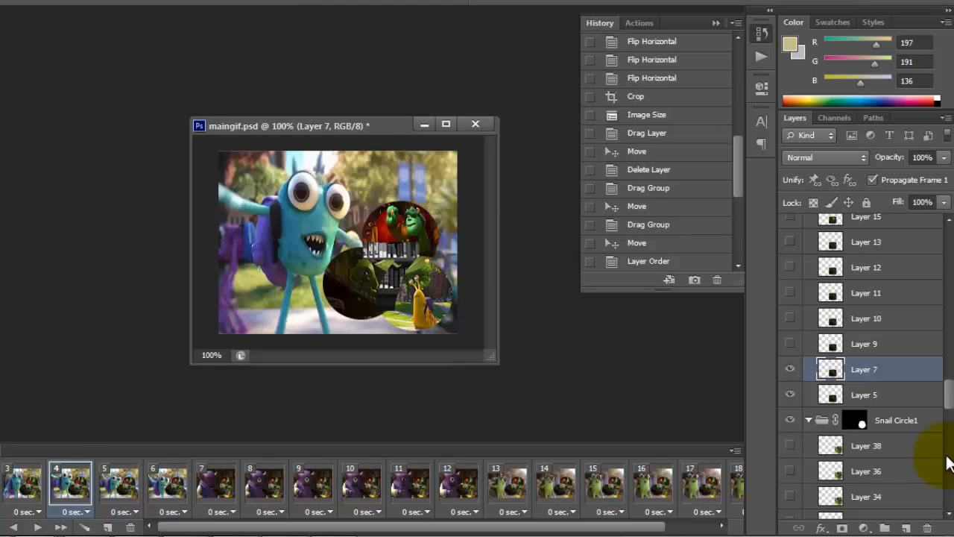
Return to frame 3 by way of frame 2 and make Layer 9 of The Scare Circle group visible there
{"action": "left_click", "coordinate": [1, 484]}
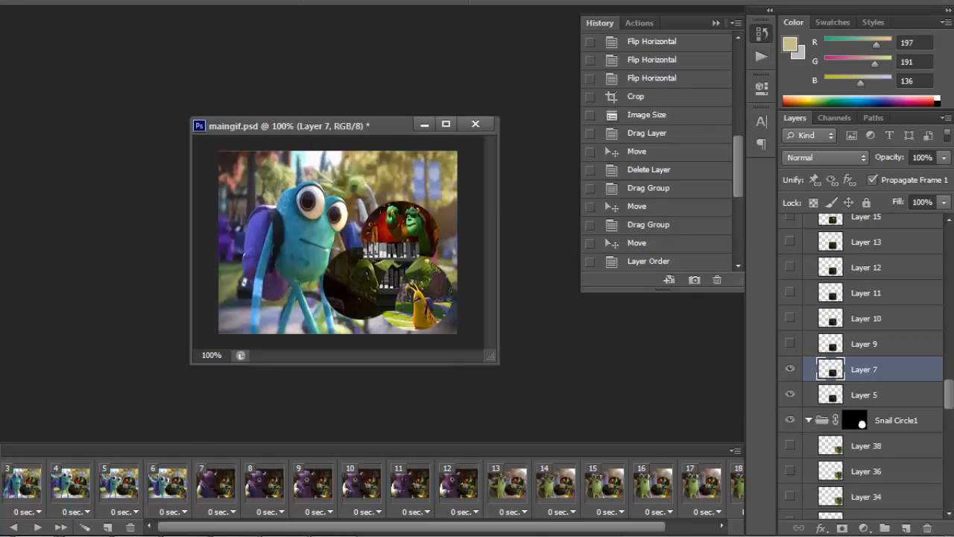
{"action": "left_click", "coordinate": [10, 486]}
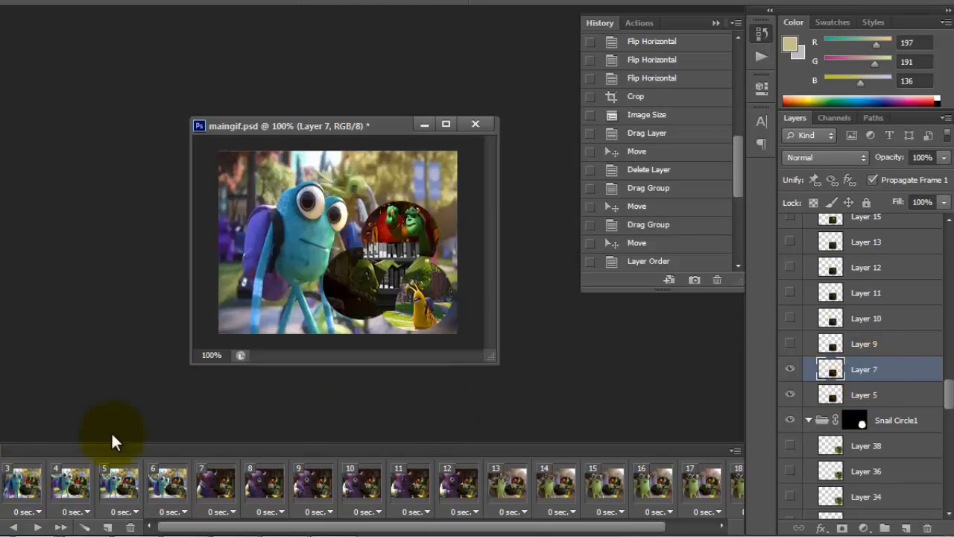
{"action": "left_click", "coordinate": [27, 486]}
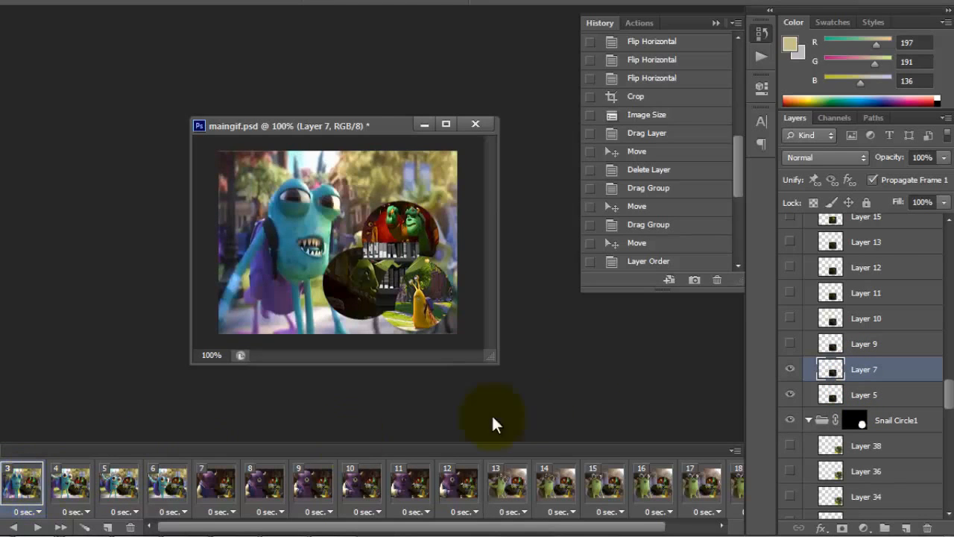
{"action": "left_click", "coordinate": [790, 344]}
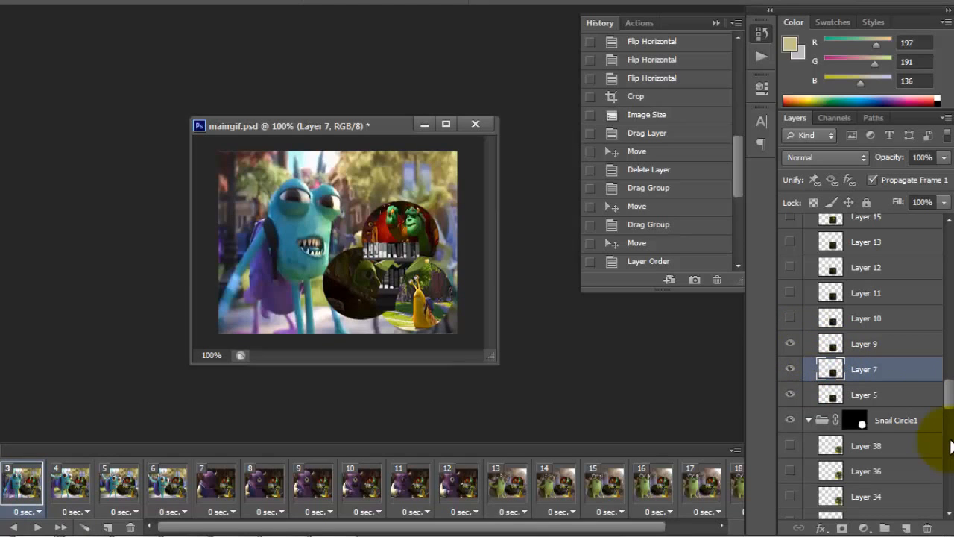
Make Layer 5 of the Snail Circle1 group visible in frame 3, and go back to frame 1 to compare
{"action": "scroll", "coordinate": [951, 446], "scroll_direction": "down", "scroll_amount": 10}
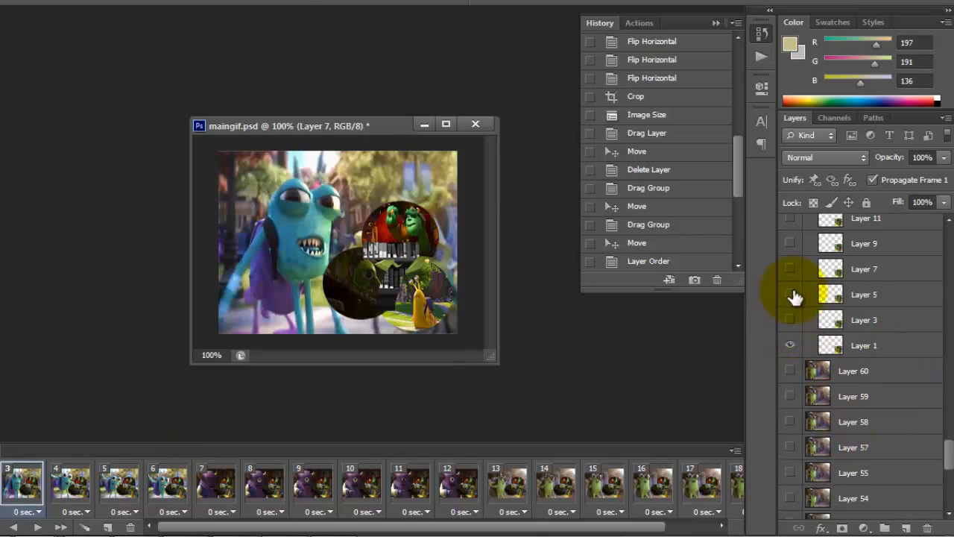
{"action": "left_click", "coordinate": [18, 480]}
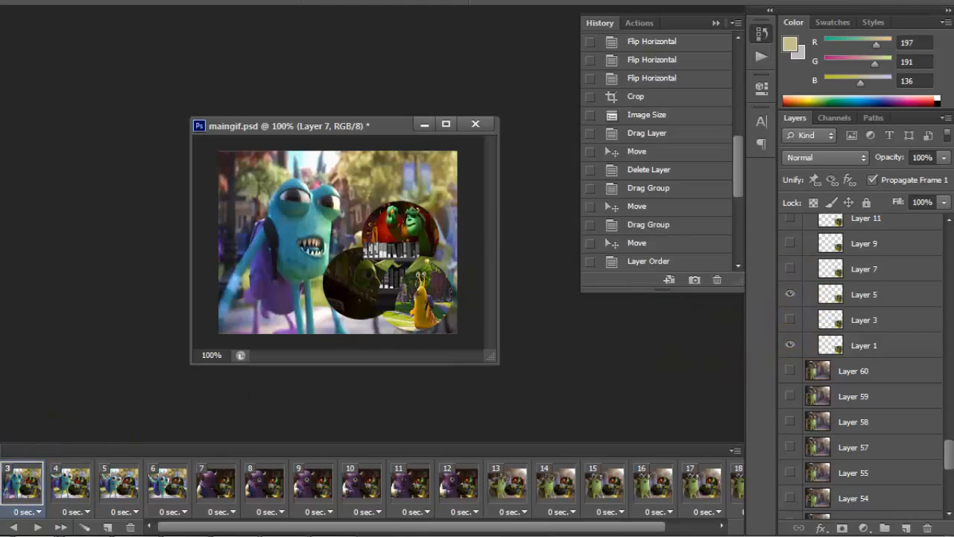
{"action": "left_click", "coordinate": [2, 483]}
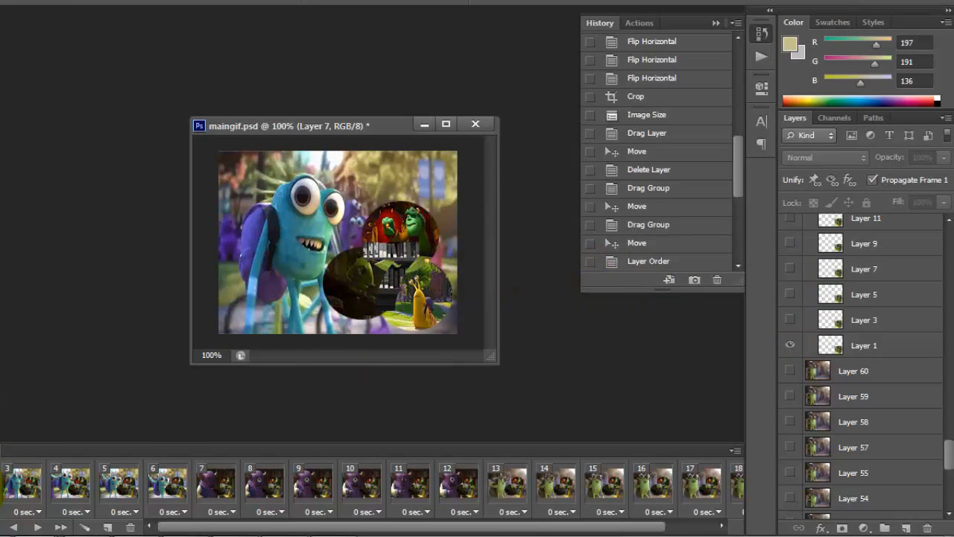
Switch back and forth between frames 2 and 3 to compare how the circles change
{"action": "left_click", "coordinate": [1, 488]}
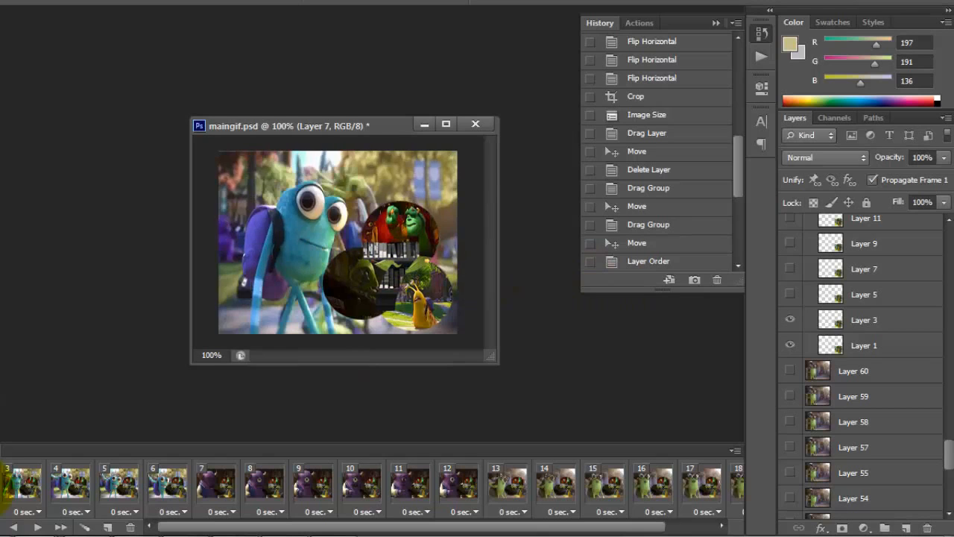
{"action": "left_click", "coordinate": [17, 498]}
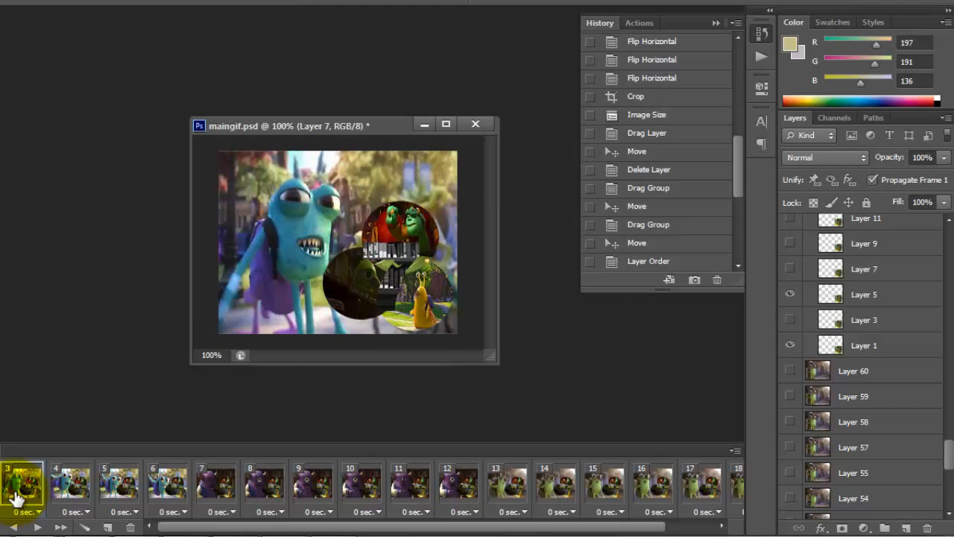
{"action": "left_click", "coordinate": [1, 493]}
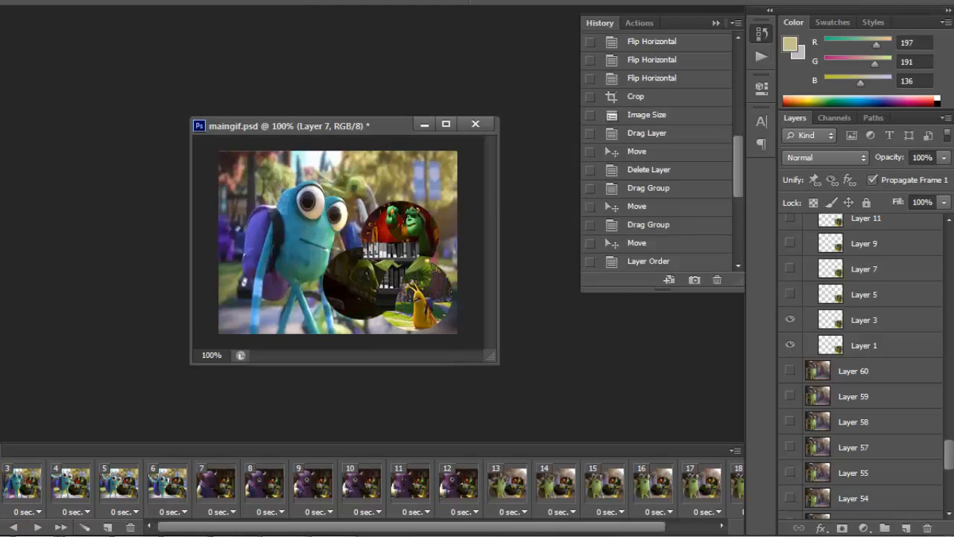
{"action": "left_click", "coordinate": [23, 498]}
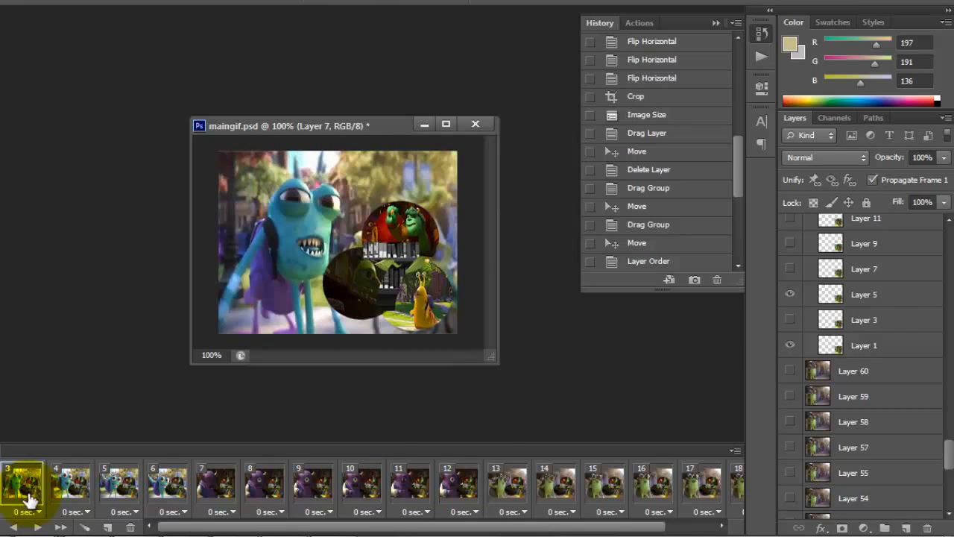
In frame 4, make Layer 10 of The Scare Circle group and Layer 34 of the Ball Circle 2 group visible
{"action": "left_click", "coordinate": [84, 478]}
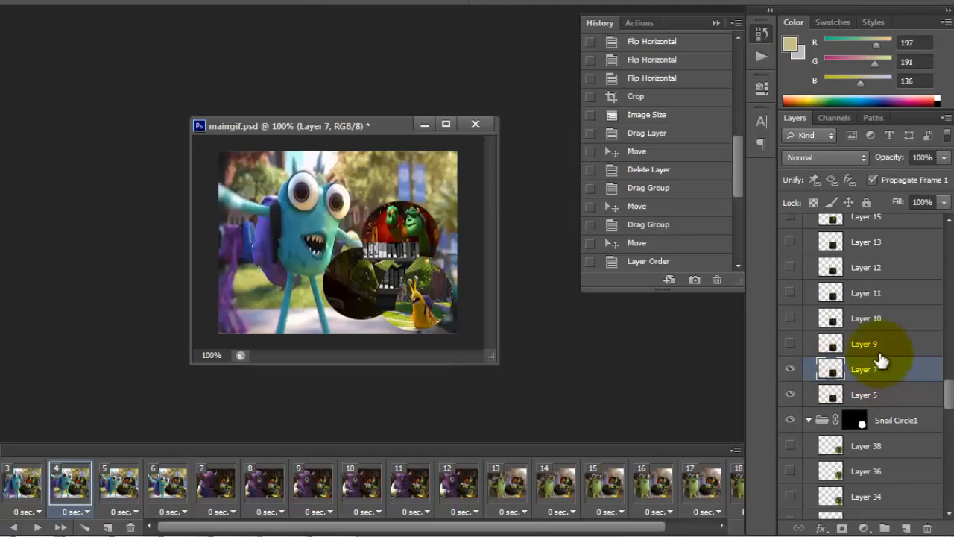
{"action": "left_click", "coordinate": [789, 318]}
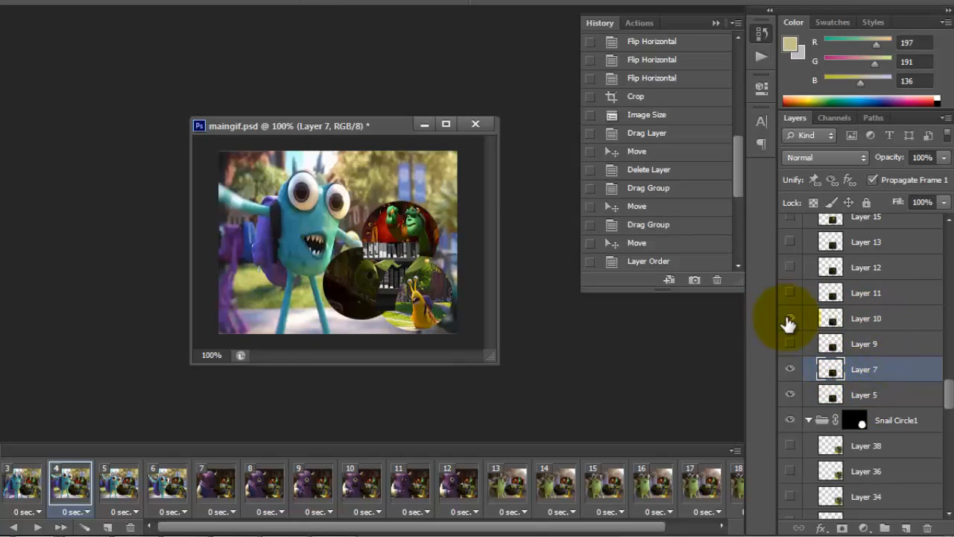
{"action": "scroll", "coordinate": [950, 284], "scroll_direction": "up", "scroll_amount": 5}
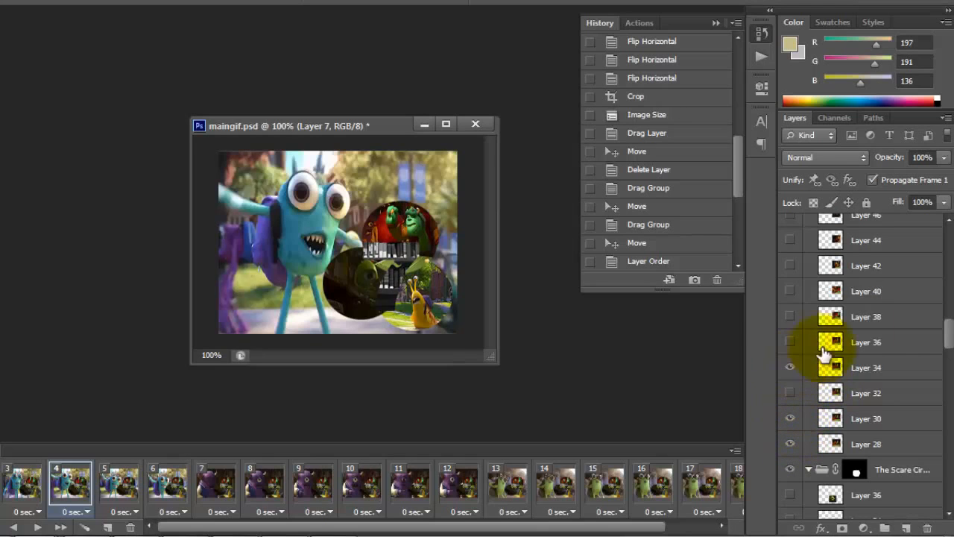
Make Layer 12 of the Studing 7 group visible in frame 4
{"action": "scroll", "coordinate": [950, 273], "scroll_direction": "down", "scroll_amount": 5}
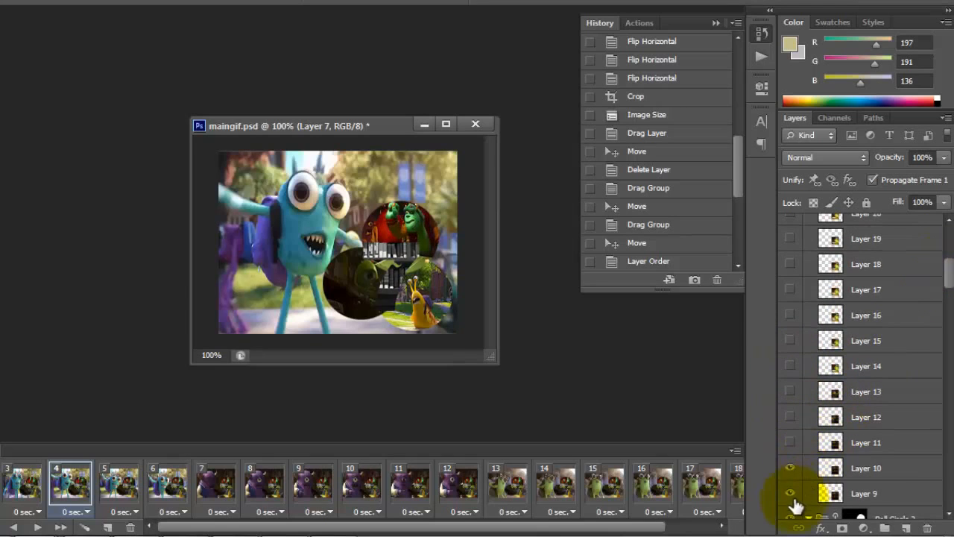
{"action": "left_click", "coordinate": [790, 417]}
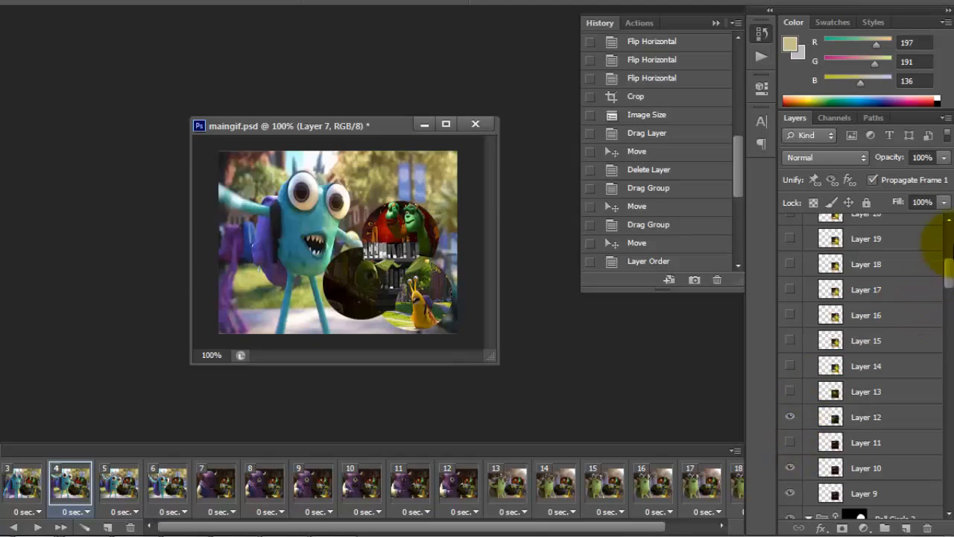
{"action": "scroll", "coordinate": [951, 246], "scroll_direction": "up", "scroll_amount": 3}
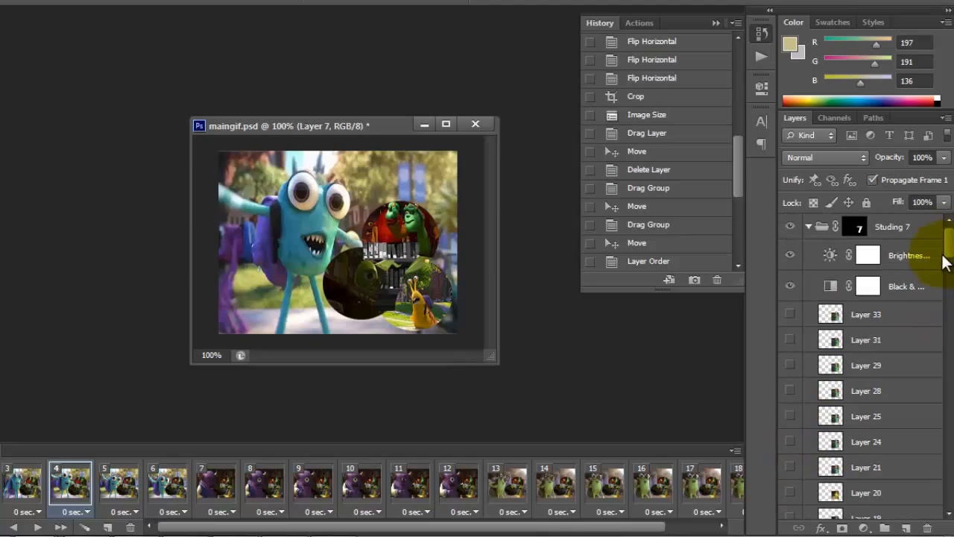
In frame 5, make Layer 13 of the Studing 7 group and Layer 36 of the Ball Circle 2 group visible
{"action": "left_click", "coordinate": [124, 497]}
{"action": "scroll", "coordinate": [895, 350], "scroll_direction": "down", "scroll_amount": 3}
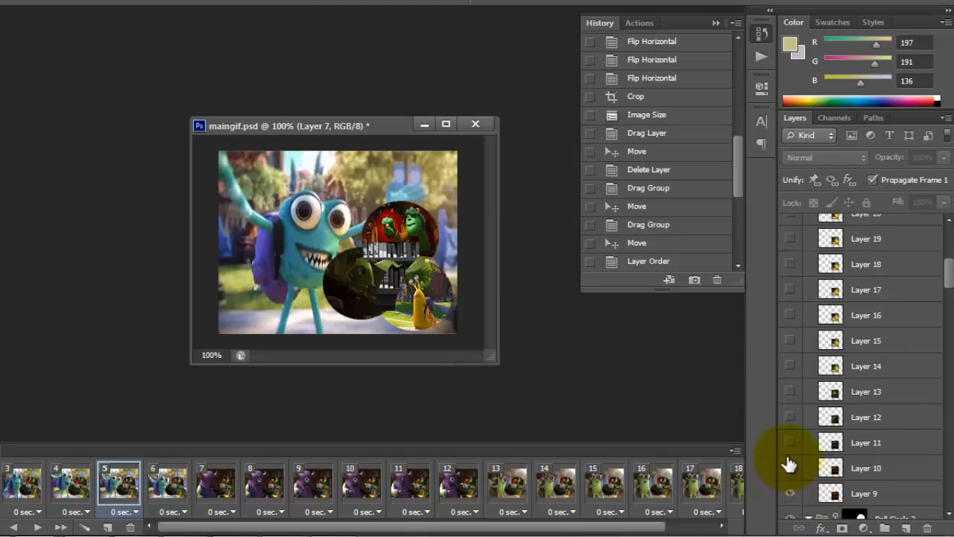
{"action": "left_click", "coordinate": [791, 395]}
{"action": "left_click", "coordinate": [951, 384]}
{"action": "left_click", "coordinate": [950, 384]}
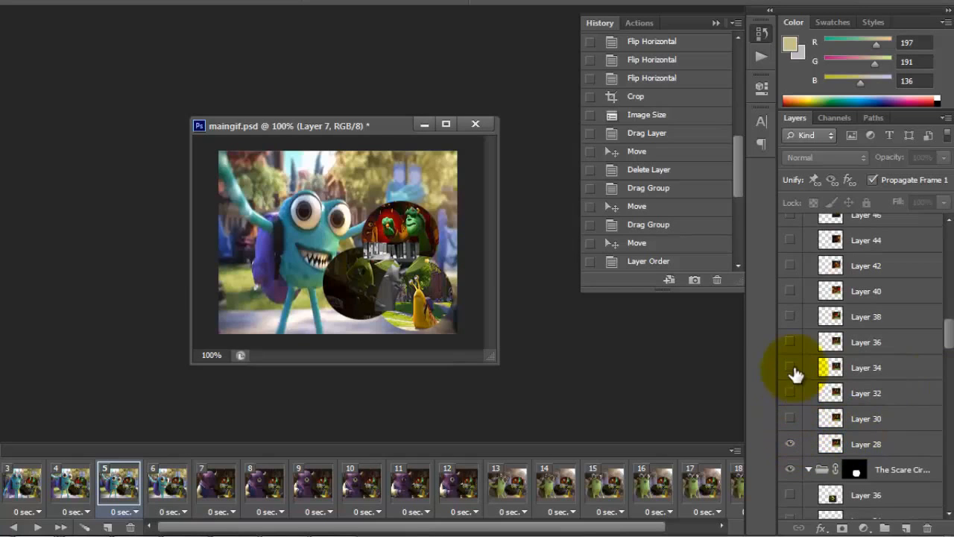
{"action": "left_click", "coordinate": [790, 342]}
In frame 5, make Layer 11 of The Scare Circle group and Layer 9 of the Snail Circle1 group visible
{"action": "left_click", "coordinate": [949, 444]}
{"action": "left_click", "coordinate": [950, 444]}
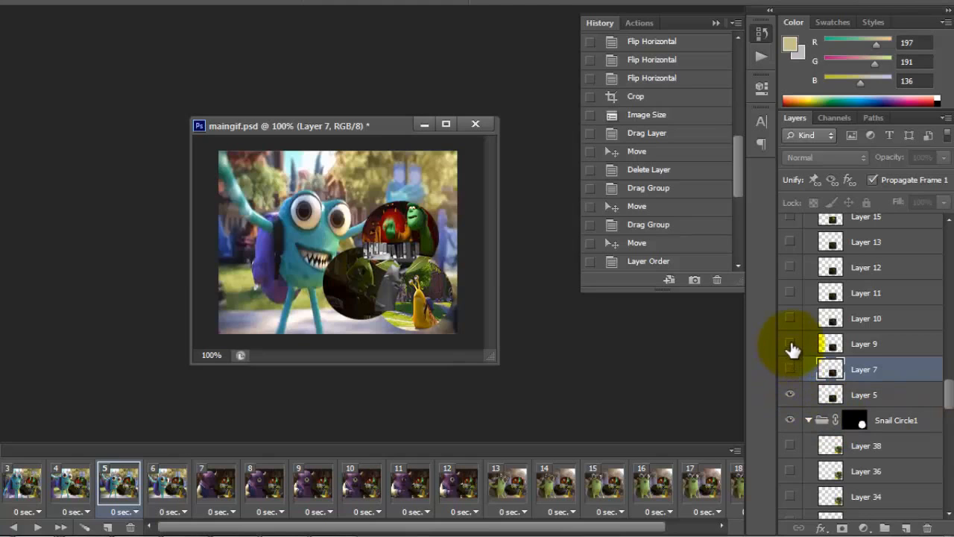
{"action": "left_click", "coordinate": [795, 298]}
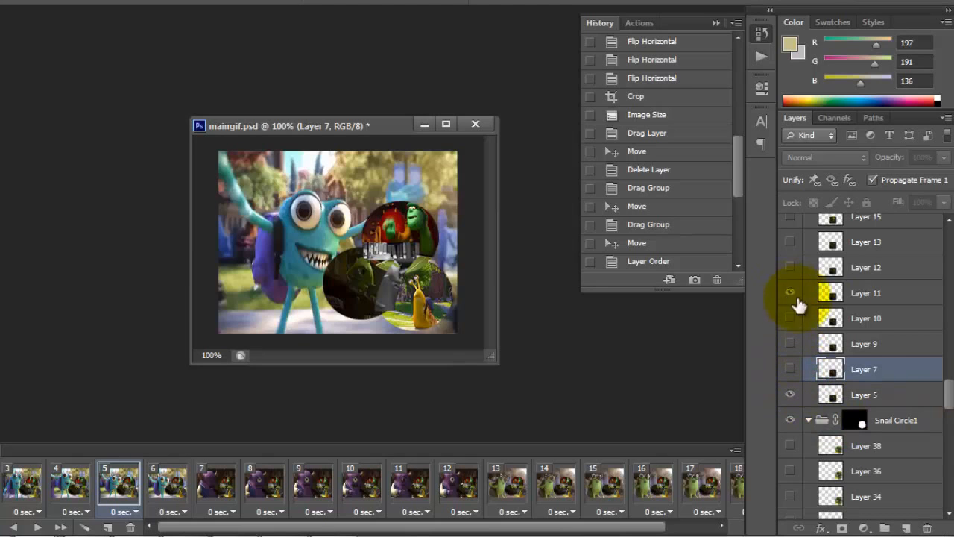
{"action": "left_click", "coordinate": [950, 444]}
{"action": "scroll", "coordinate": [949, 444], "scroll_direction": "down", "scroll_amount": 3}
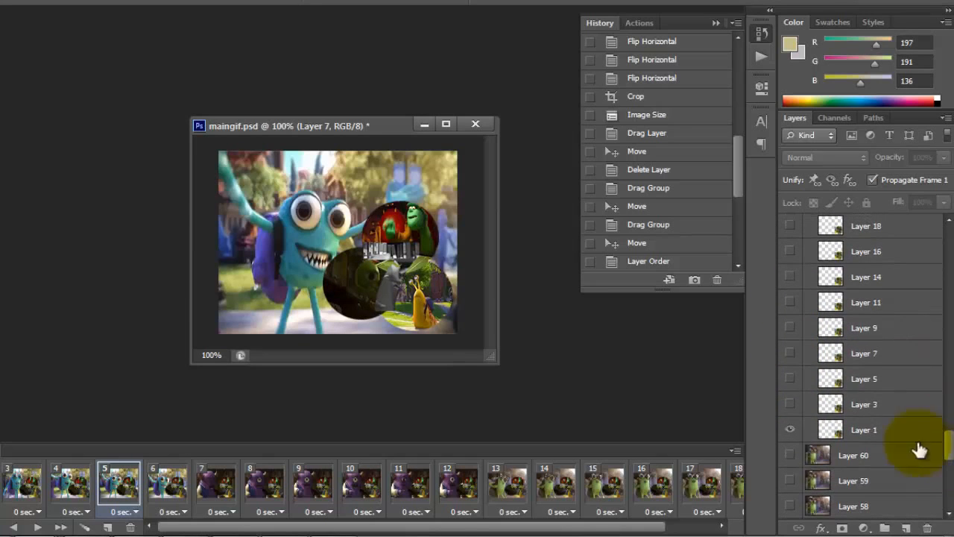
{"action": "left_click", "coordinate": [790, 328]}
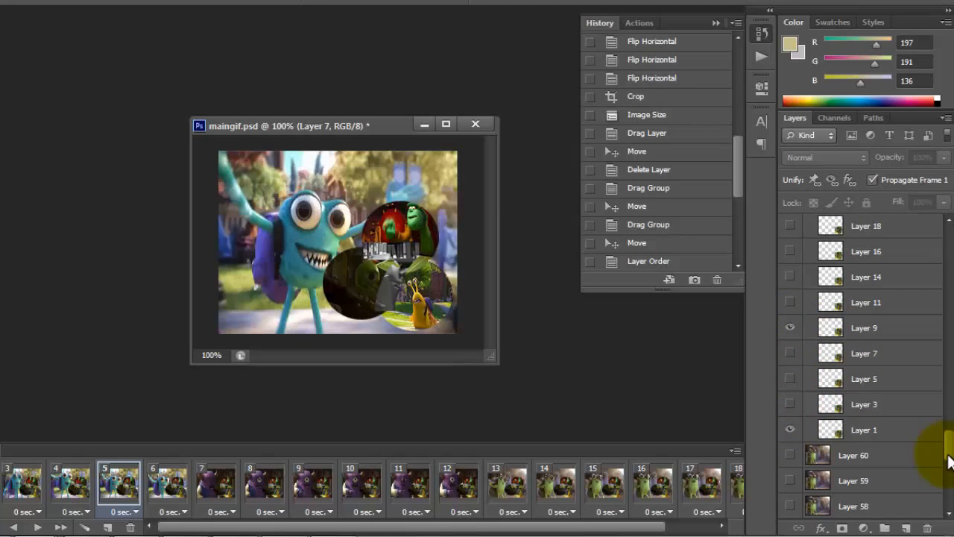
{"action": "mouse_move", "coordinate": [949, 455]}
{"action": "left_mouse_down"}
{"action": "mouse_move", "coordinate": [949, 472]}
{"action": "mouse_move", "coordinate": [950, 456]}
{"action": "left_mouse_up"}
Step through frames 1 to 5 in order to check the circle animation so far
{"action": "left_click", "coordinate": [1, 484]}
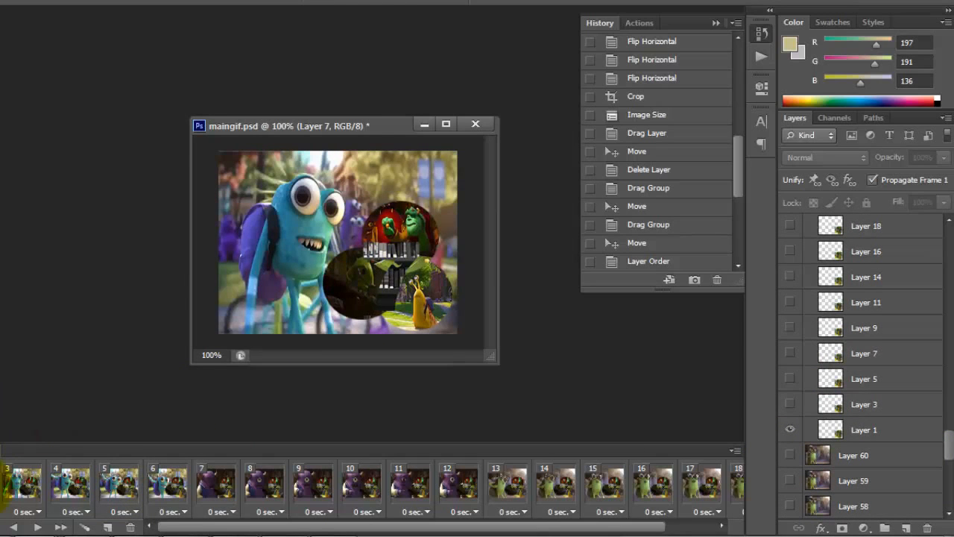
{"action": "left_click", "coordinate": [1, 484]}
{"action": "left_click", "coordinate": [26, 496]}
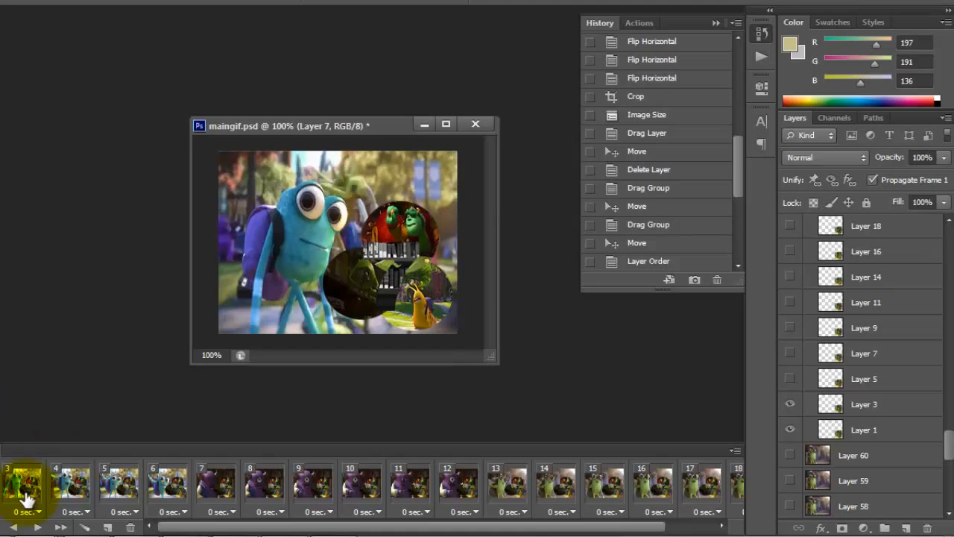
{"action": "left_click", "coordinate": [72, 494]}
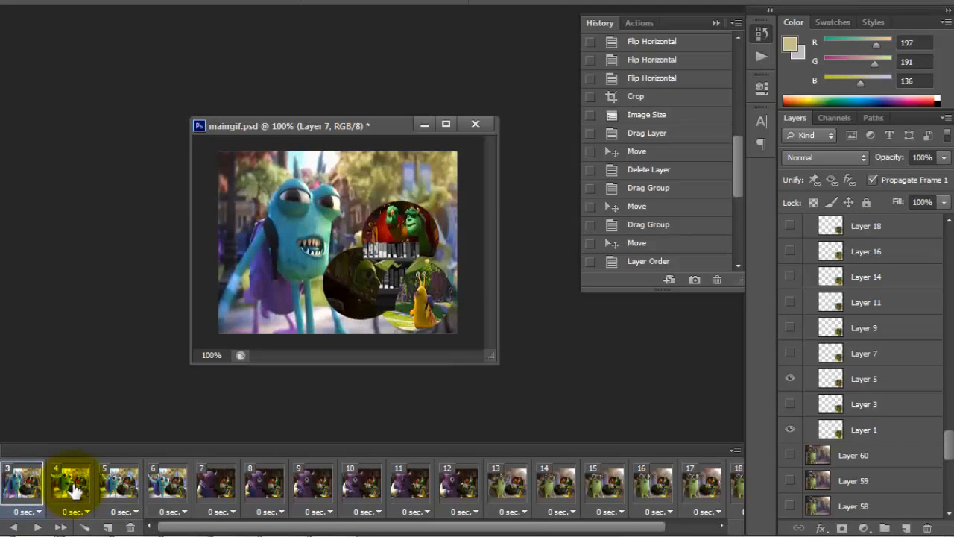
{"action": "left_click", "coordinate": [113, 487]}
{"action": "left_click", "coordinate": [6, 485]}
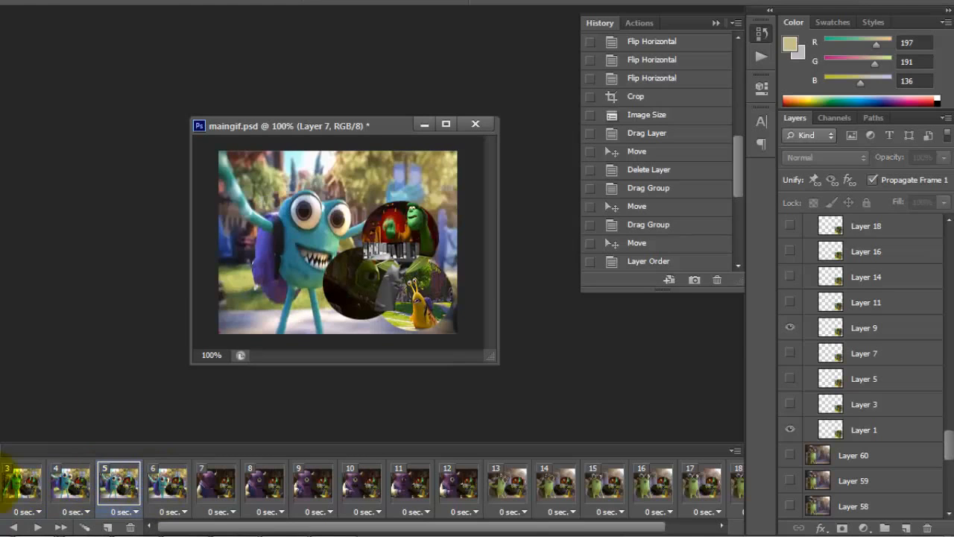
Examine which layer of each circle group is visible in frame 19
{"action": "left_click", "coordinate": [890, 255]}
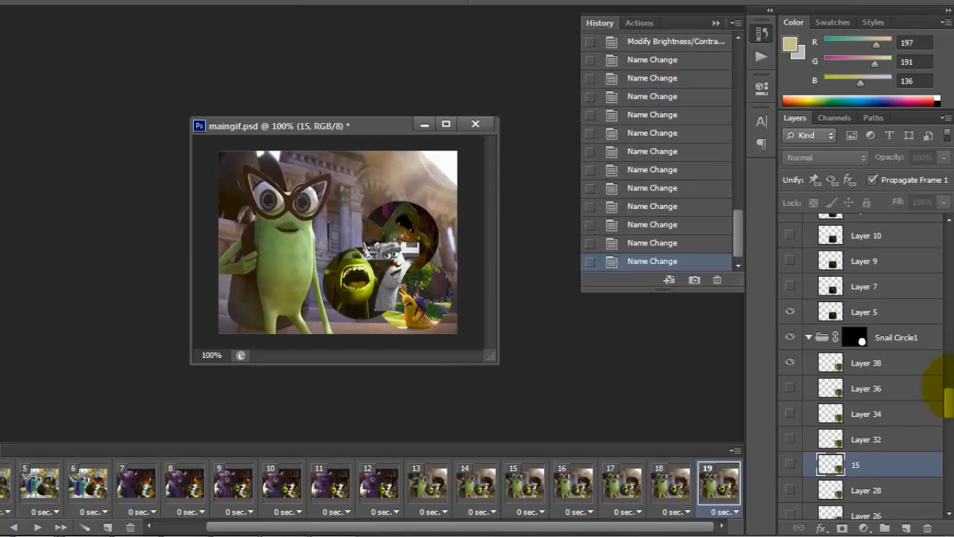
{"action": "scroll", "coordinate": [948, 387], "scroll_direction": "down", "scroll_amount": 5}
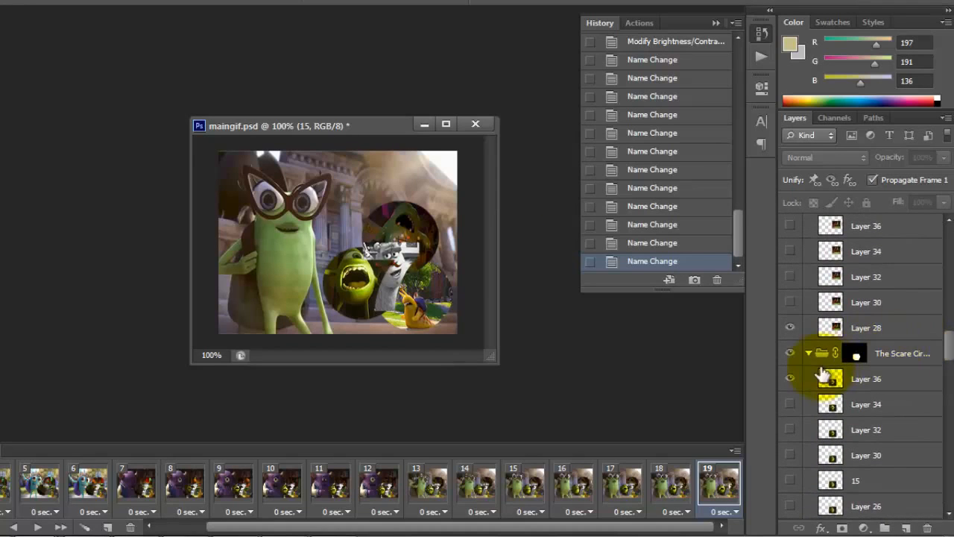
{"action": "left_click_drag", "start_coordinate": [949, 332], "coordinate": [947, 236]}
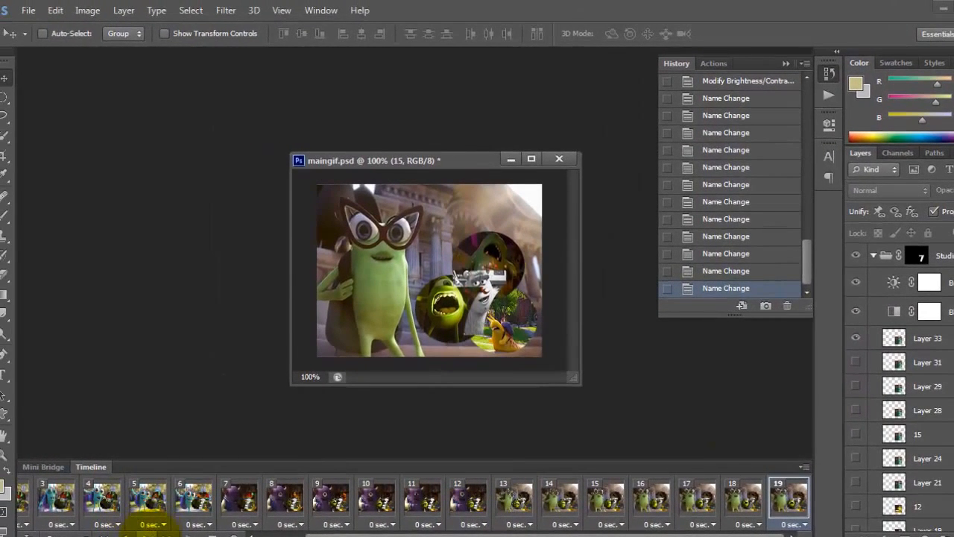
Select all timeline frames and set their delay to 0.1 seconds
{"action": "left_click", "coordinate": [803, 467]}
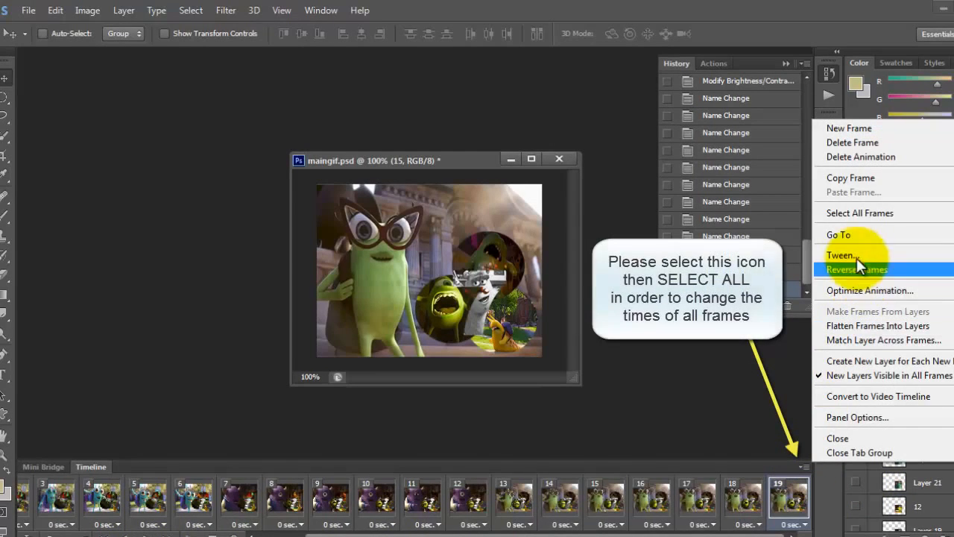
{"action": "left_click", "coordinate": [857, 214]}
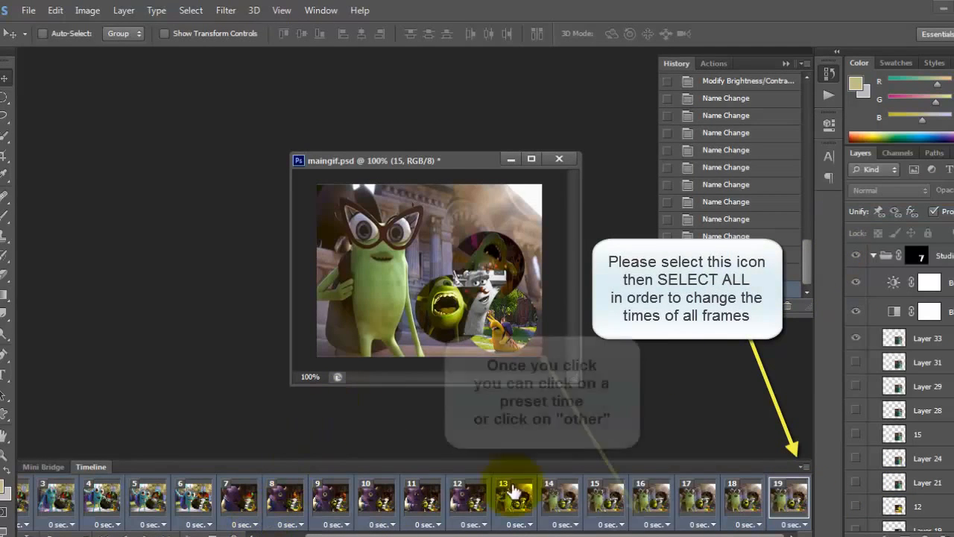
{"action": "left_click", "coordinate": [660, 523]}
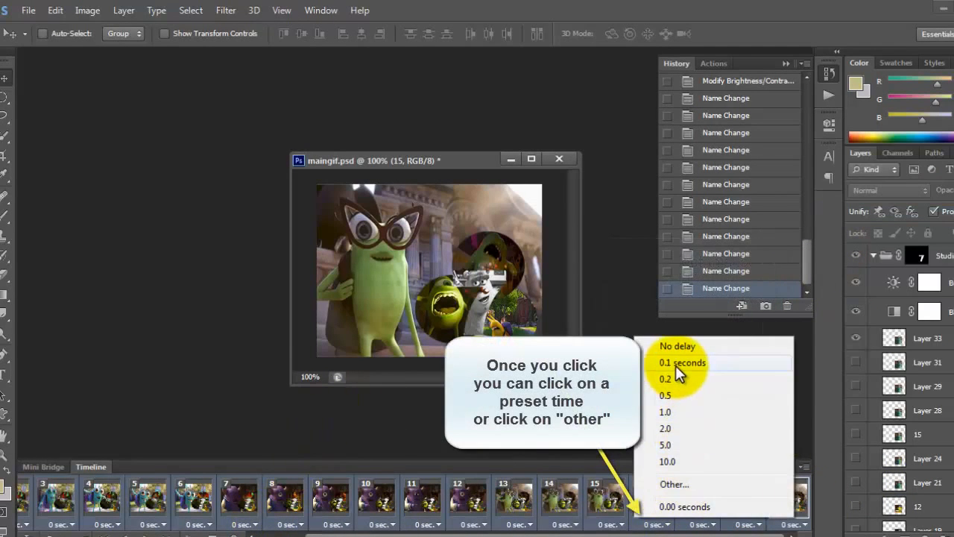
{"action": "left_click", "coordinate": [680, 373]}
{"action": "scroll", "coordinate": [239, 511], "scroll_direction": "left", "scroll_amount": 2}
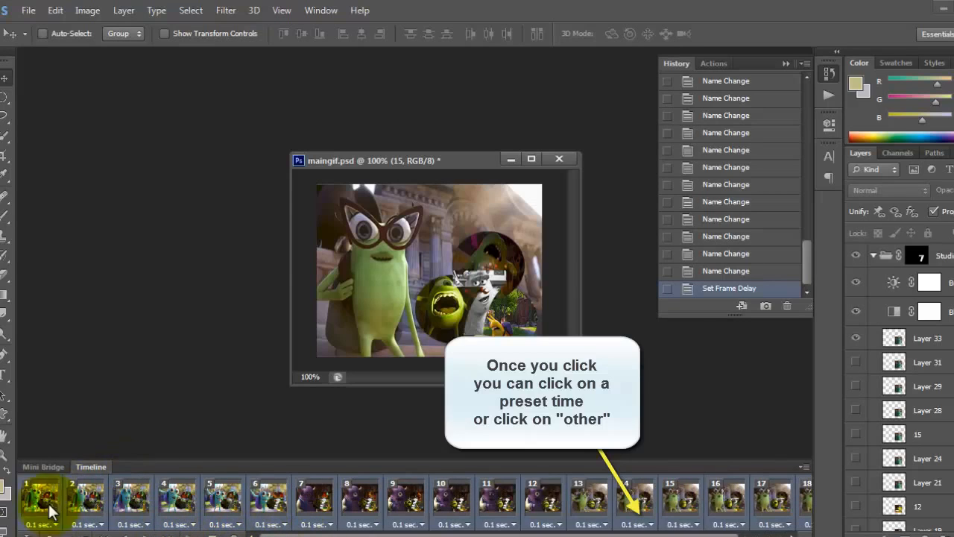
Play the animation from frame 1 to preview it, and stop the playback
{"action": "left_click", "coordinate": [39, 497]}
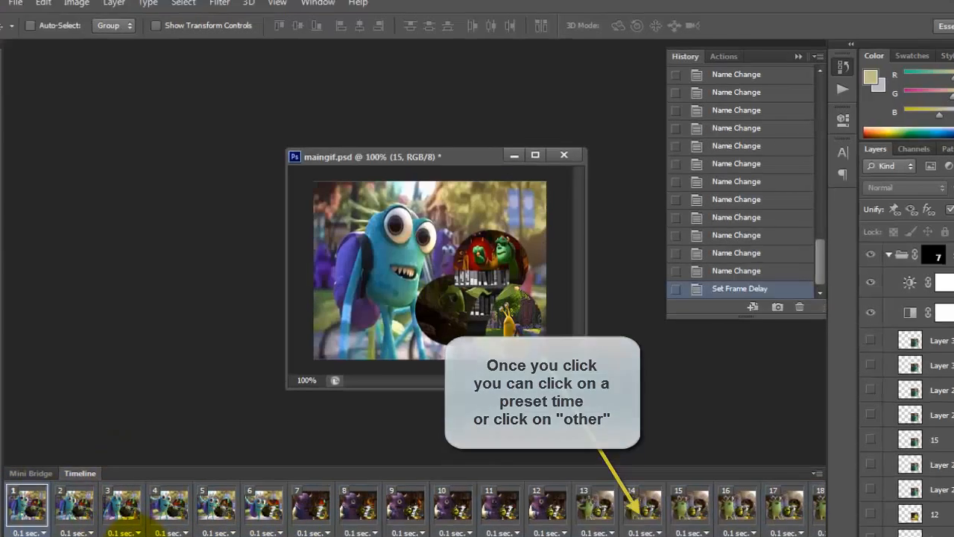
{"action": "left_click", "coordinate": [136, 535]}
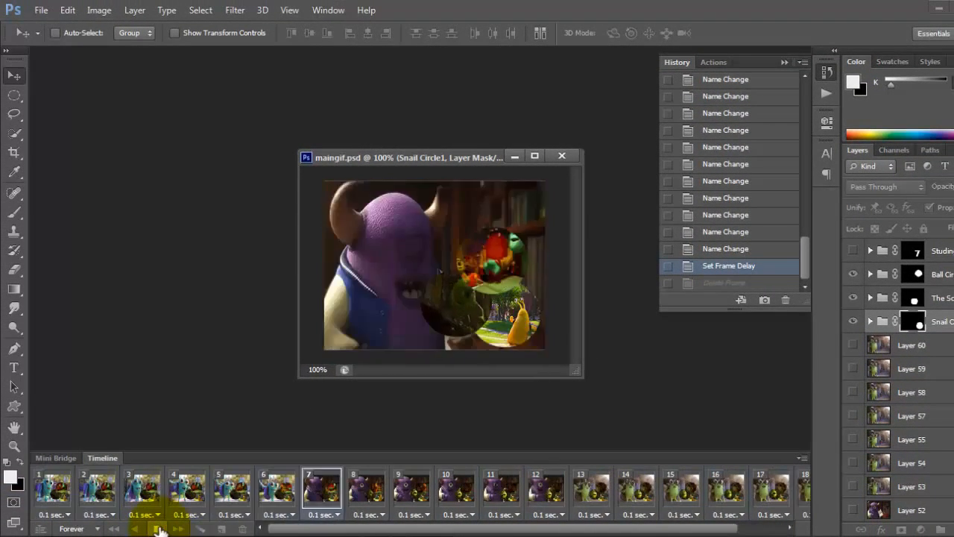
{"action": "left_click", "coordinate": [158, 528]}
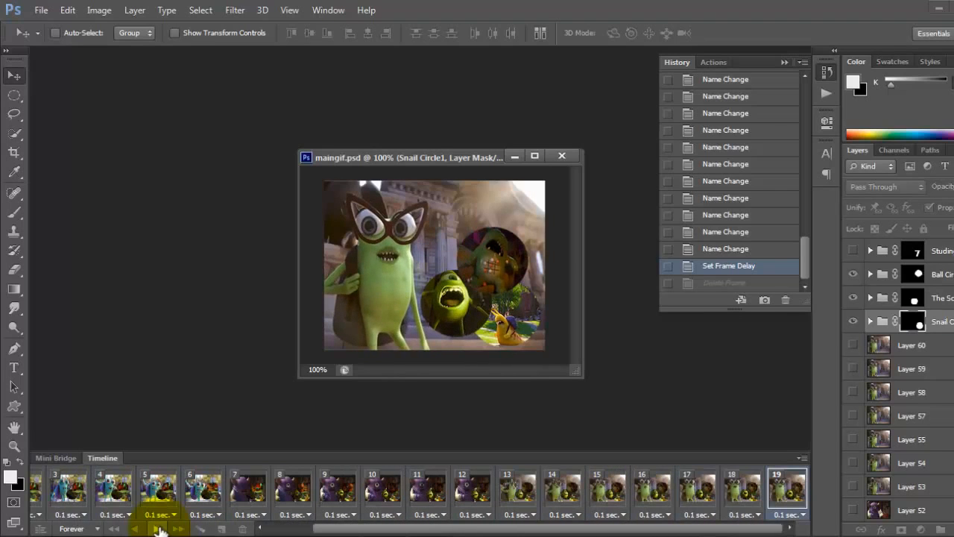
{"action": "left_click", "coordinate": [269, 532]}
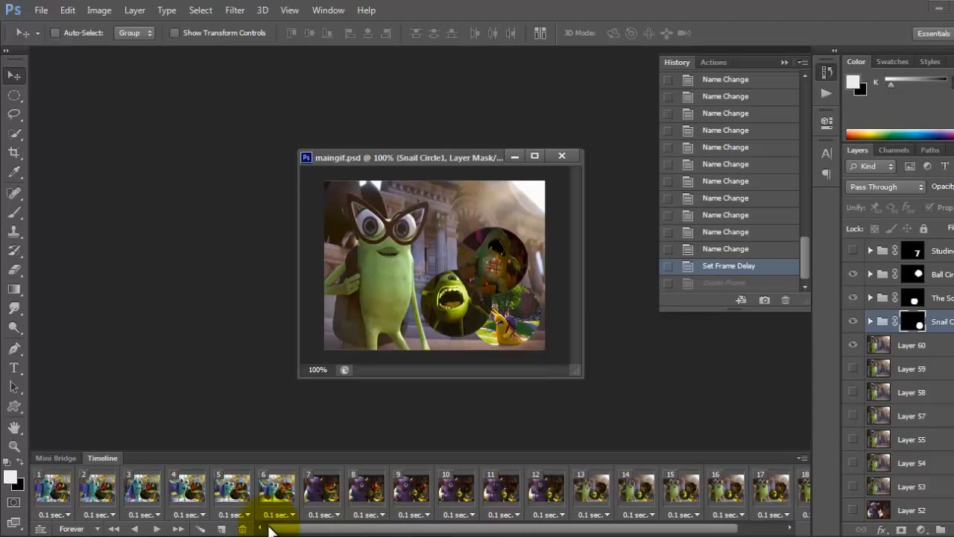
In frame 1, select the three visible circle groups together and nudge them slightly to the left
{"action": "left_click", "coordinate": [41, 494]}
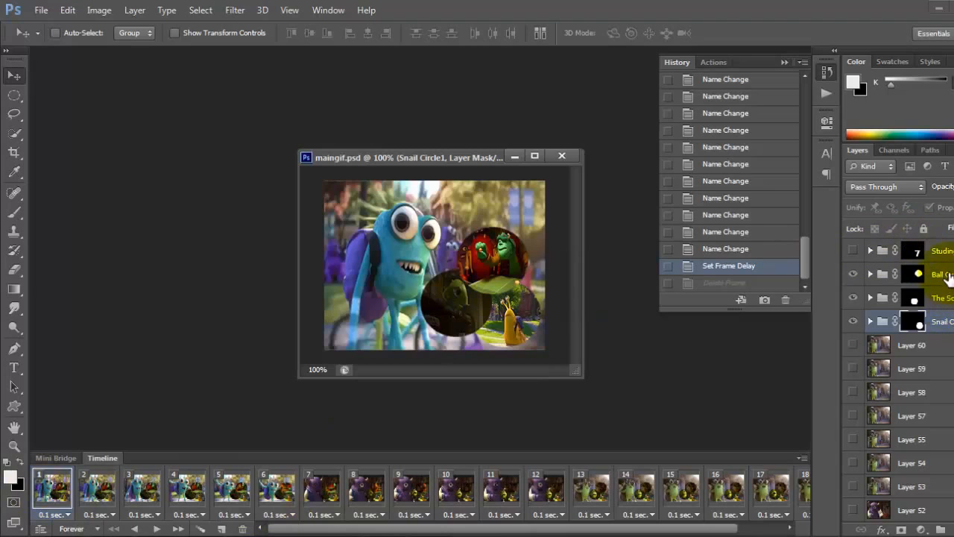
{"action": "left_click", "coordinate": [942, 274], "text": "ctrl"}
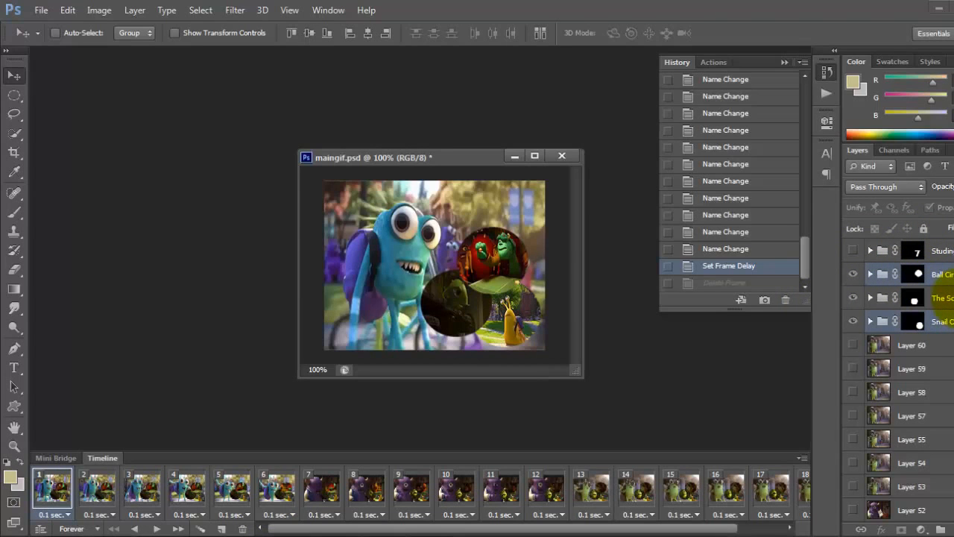
{"action": "left_click", "coordinate": [943, 298], "text": "ctrl"}
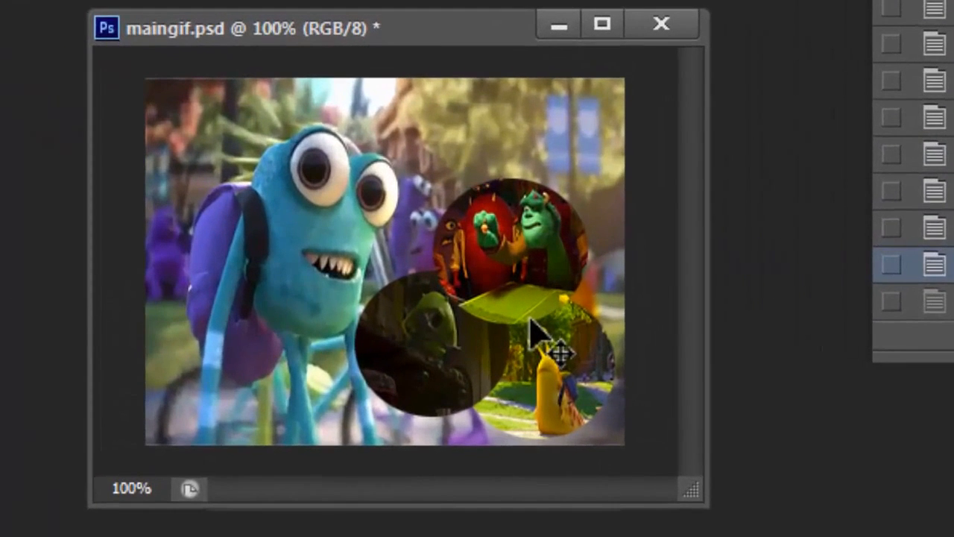
{"action": "key", "text": "Right"}
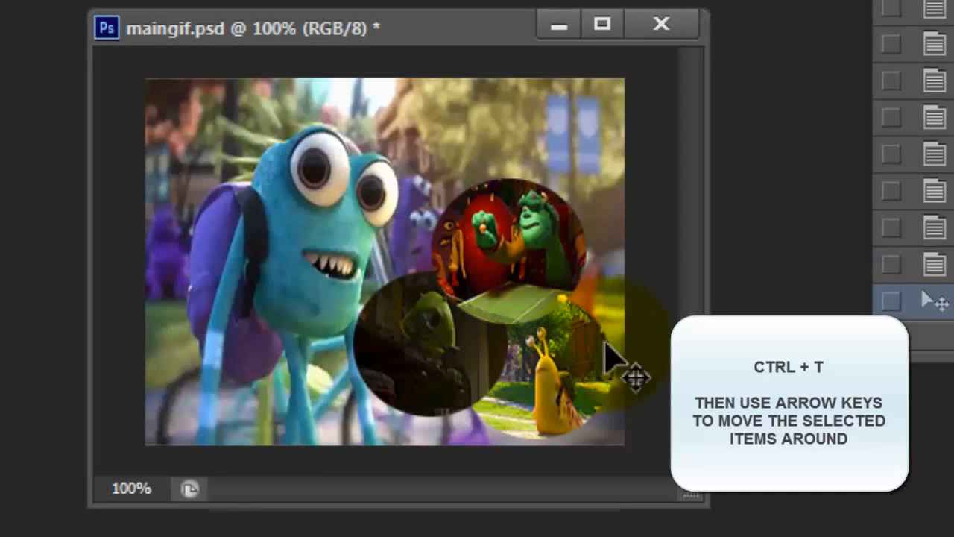
Use Free Transform to shift the three selected circle groups a few pixels up and slightly left, and apply the transform
{"action": "key", "text": "ctrl+t"}
{"action": "key", "text": "Up"}
{"action": "key", "text": "Up"}
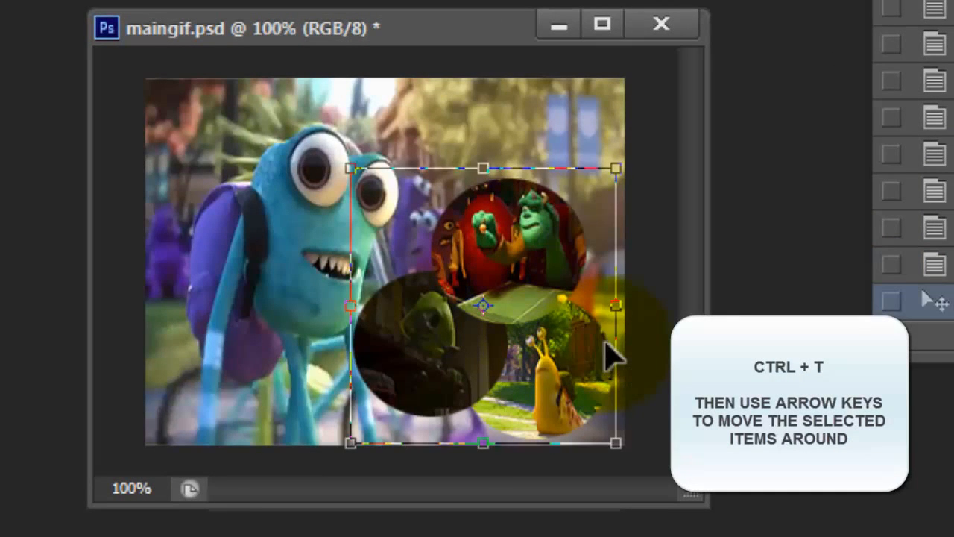
{"action": "key", "text": "Up"}
{"action": "key", "text": "Up"}
{"action": "key", "text": "Up"}
{"action": "key", "text": "Left"}
{"action": "key", "text": "Left"}
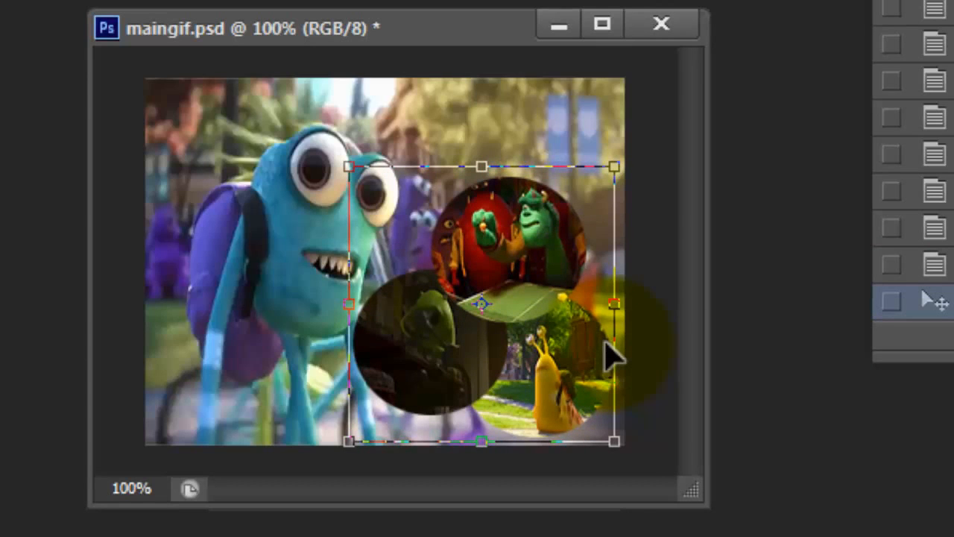
{"action": "key", "text": "Up"}
{"action": "key", "text": "Up"}
{"action": "key", "text": "Up"}
{"action": "key", "text": "Up"}
{"action": "key", "text": "Up"}
{"action": "key", "text": "Up"}
{"action": "key", "text": "Up"}
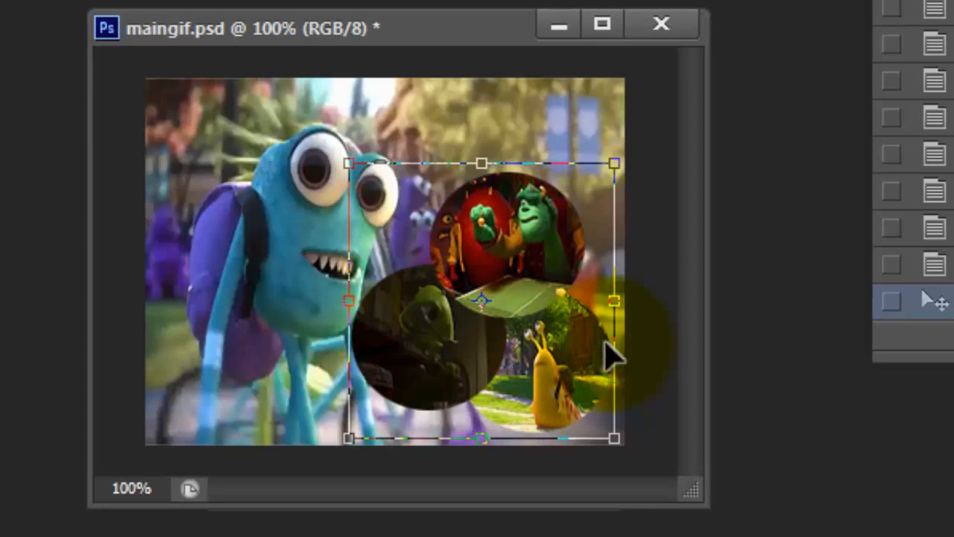
{"action": "key", "text": "Left"}
{"action": "key", "text": "Left"}
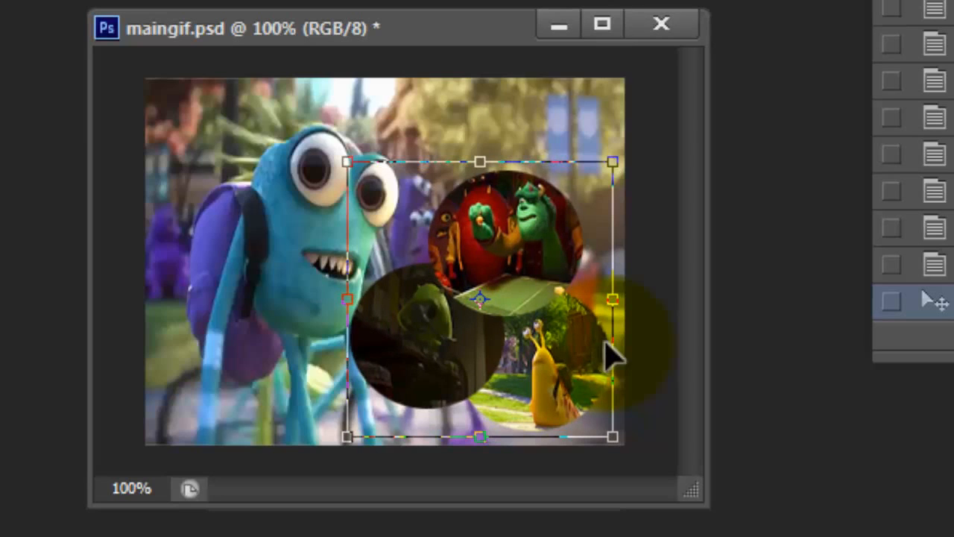
{"action": "double_click", "coordinate": [605, 343]}
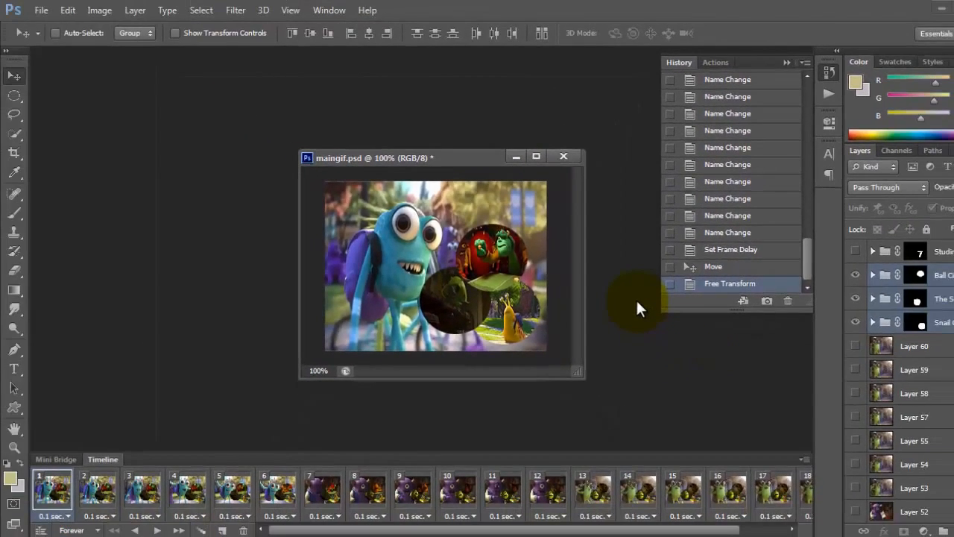
{"action": "key", "text": "ctrl+t"}
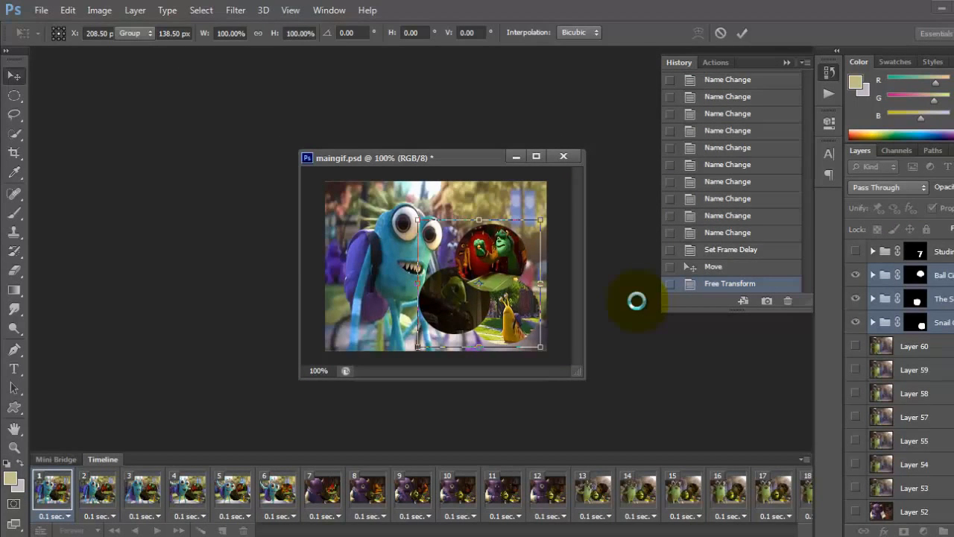
{"action": "key", "text": "Return"}
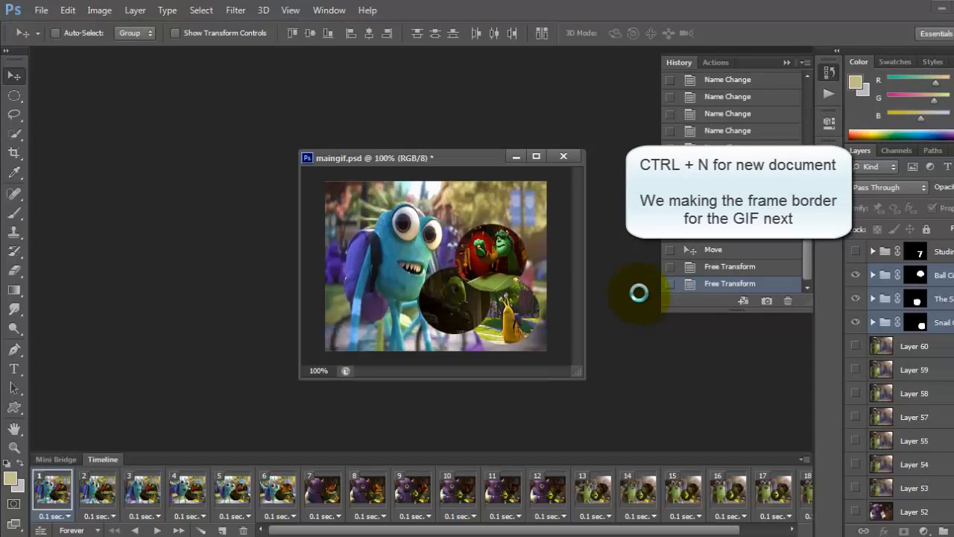
Create a new blank document with the offered settings and detach it into its own floating window
{"action": "key", "text": "ctrl+n"}
{"action": "key", "text": "Return"}
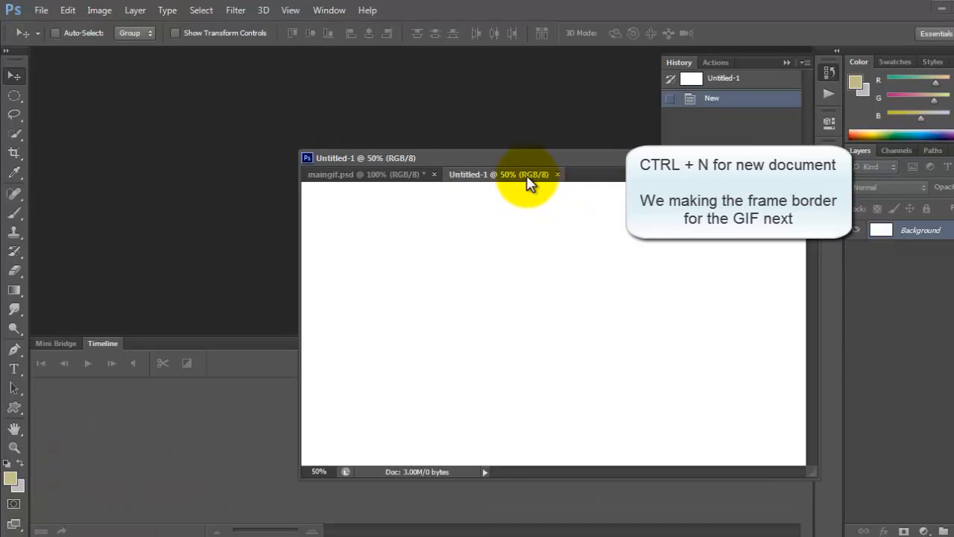
{"action": "left_click_drag", "start_coordinate": [526, 175], "coordinate": [156, 123]}
Resize the new document to a width of 300 pixels and a height matching the main GIF
{"action": "left_click", "coordinate": [99, 9]}
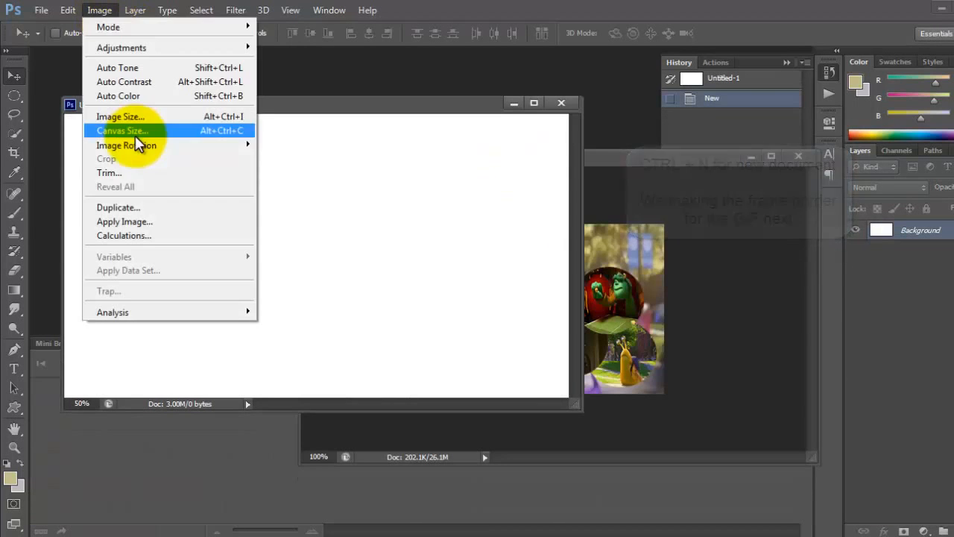
{"action": "left_click", "coordinate": [128, 117]}
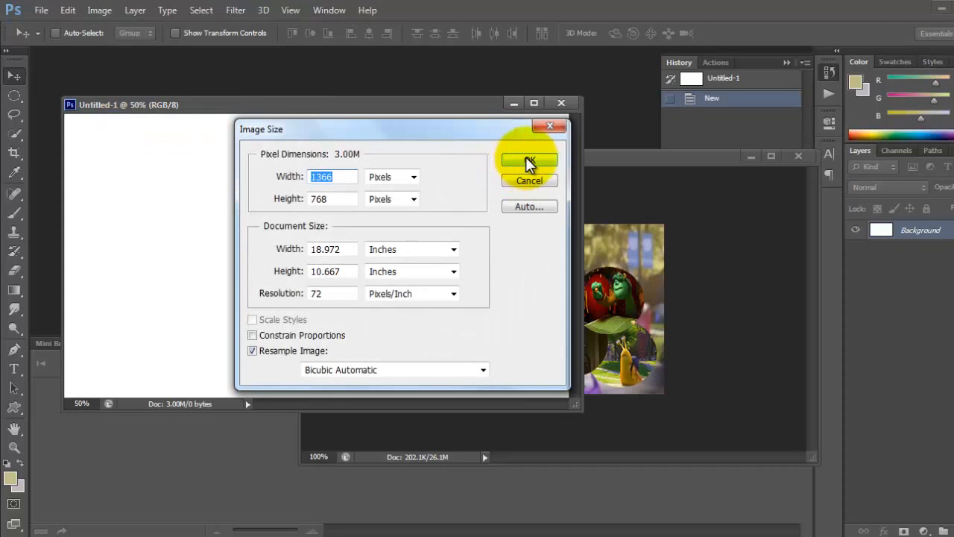
{"action": "type", "text": "300"}
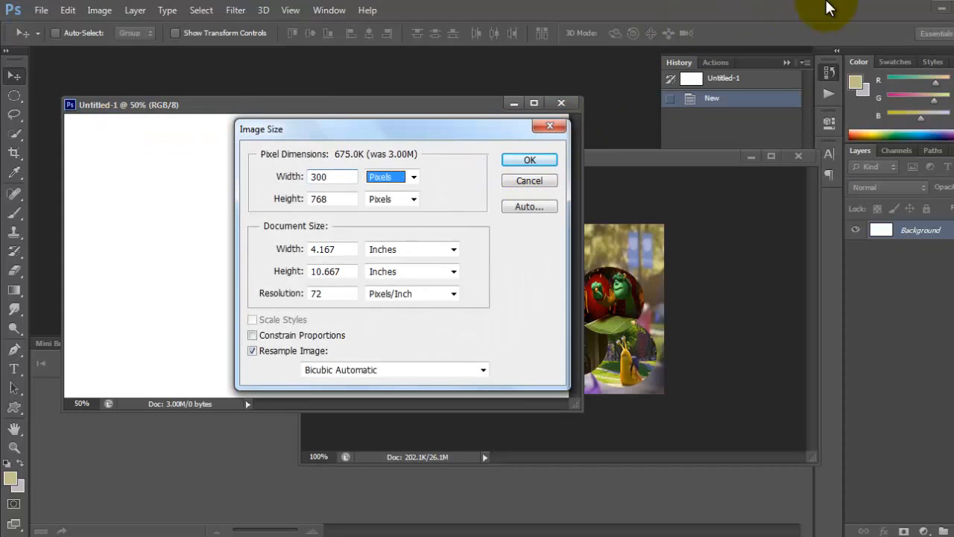
{"action": "key", "text": "Return"}
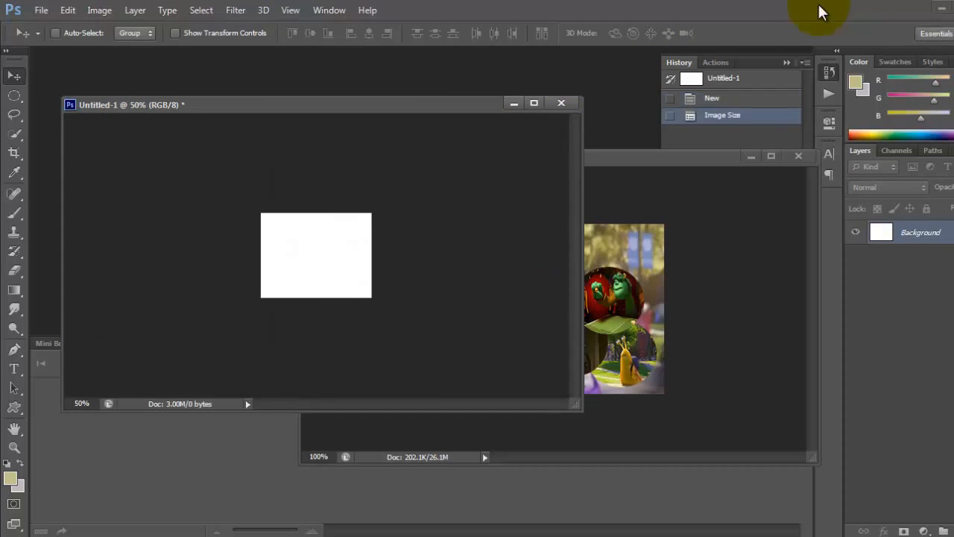
Duplicate the blank document's Background layer, keeping the suggested name
{"action": "left_click", "coordinate": [13, 448]}
{"action": "left_click", "coordinate": [361, 234]}
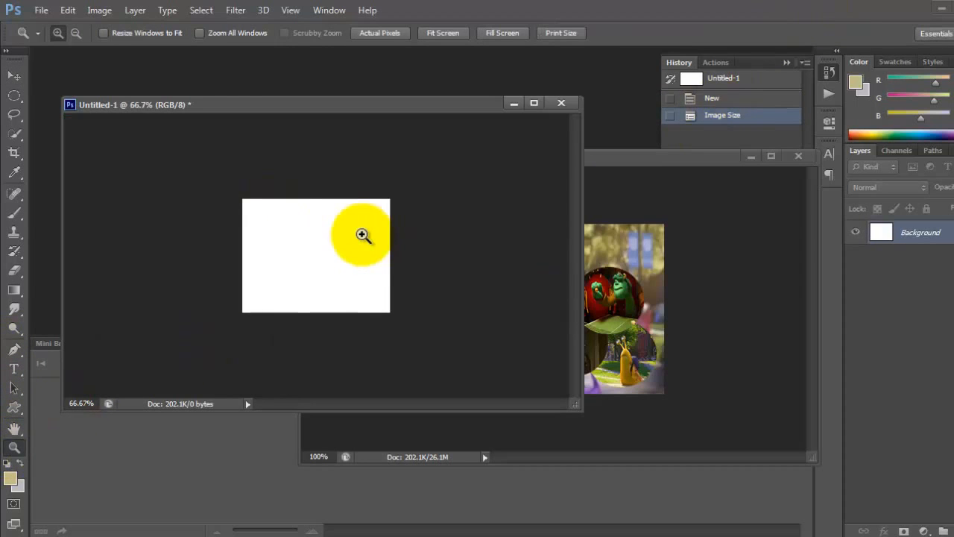
{"action": "left_click", "coordinate": [362, 234]}
{"action": "right_click", "coordinate": [919, 233]}
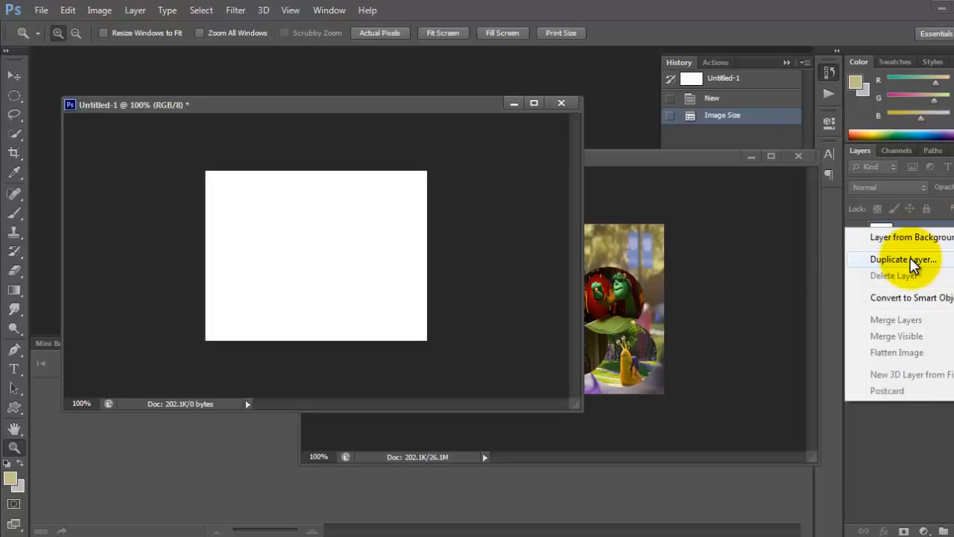
{"action": "left_click", "coordinate": [913, 260]}
{"action": "key", "text": "Return"}
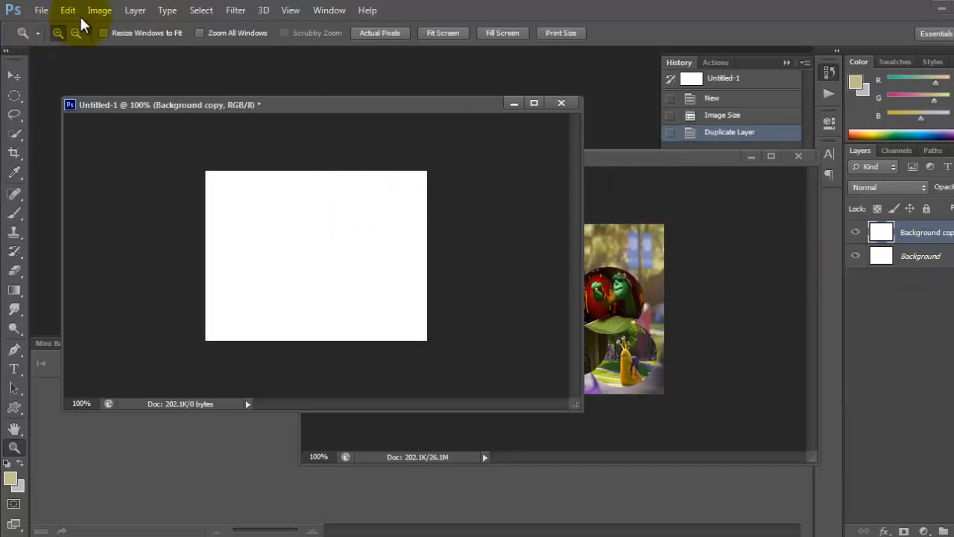
Add a 1 px inside Stroke layer style in light blue 7aaae1 to the Background copy layer
{"action": "left_click", "coordinate": [135, 10]}
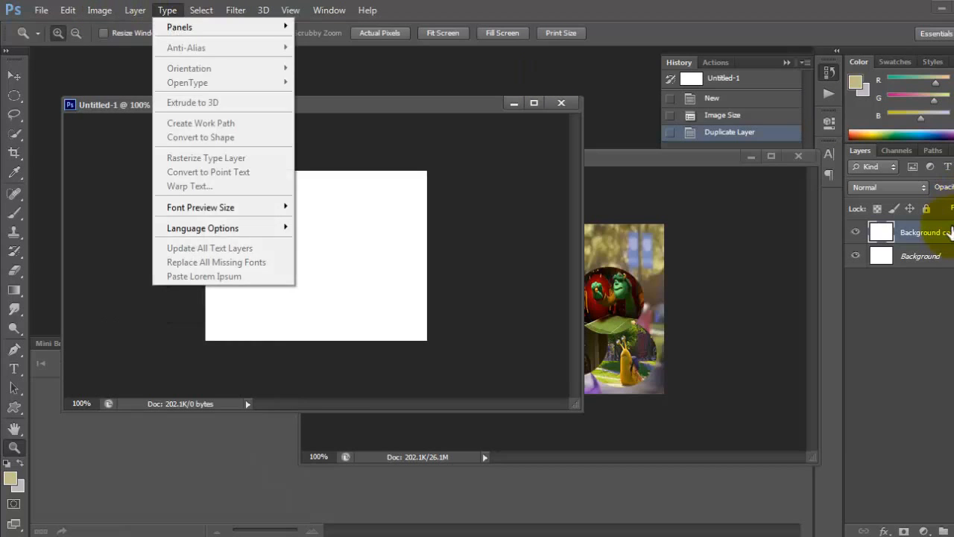
{"action": "right_click", "coordinate": [948, 232]}
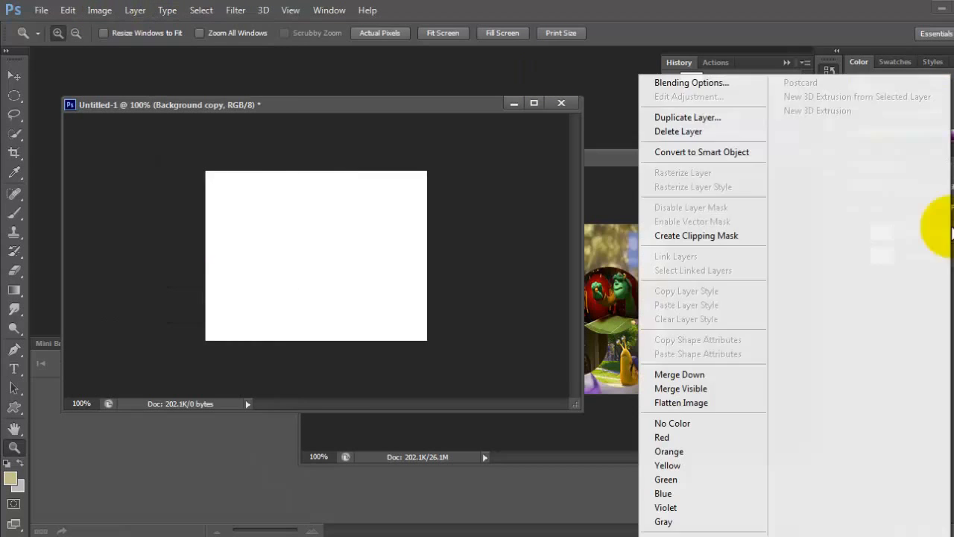
{"action": "left_click", "coordinate": [678, 84]}
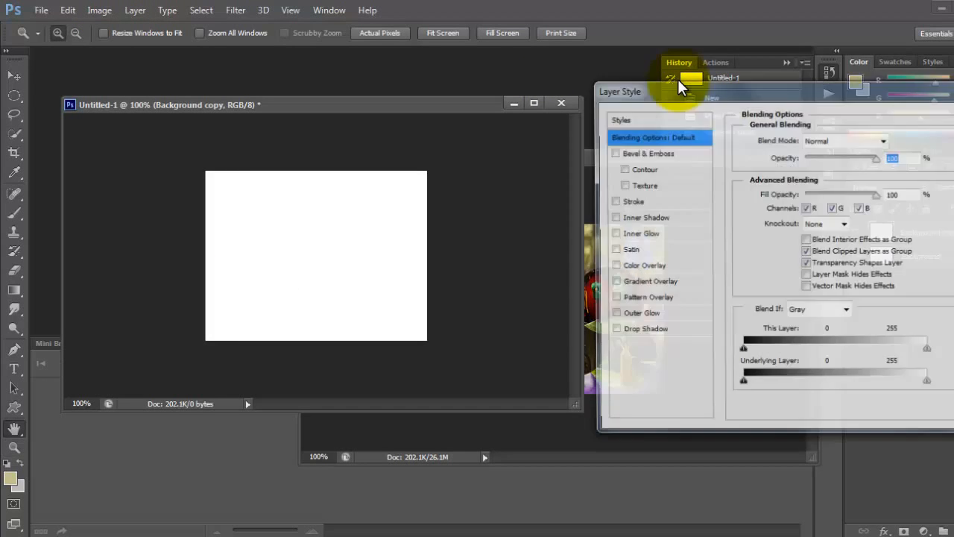
{"action": "left_click", "coordinate": [656, 202]}
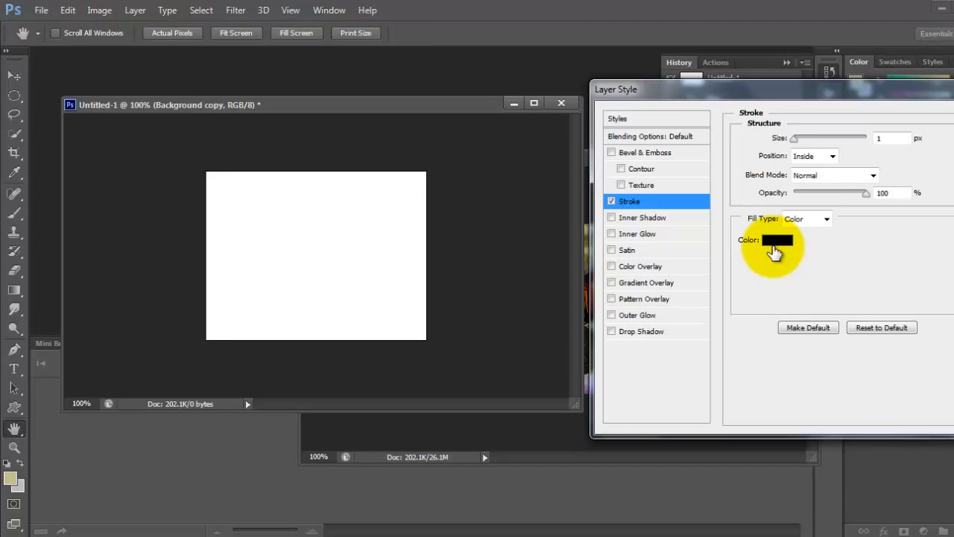
{"action": "left_click", "coordinate": [774, 242]}
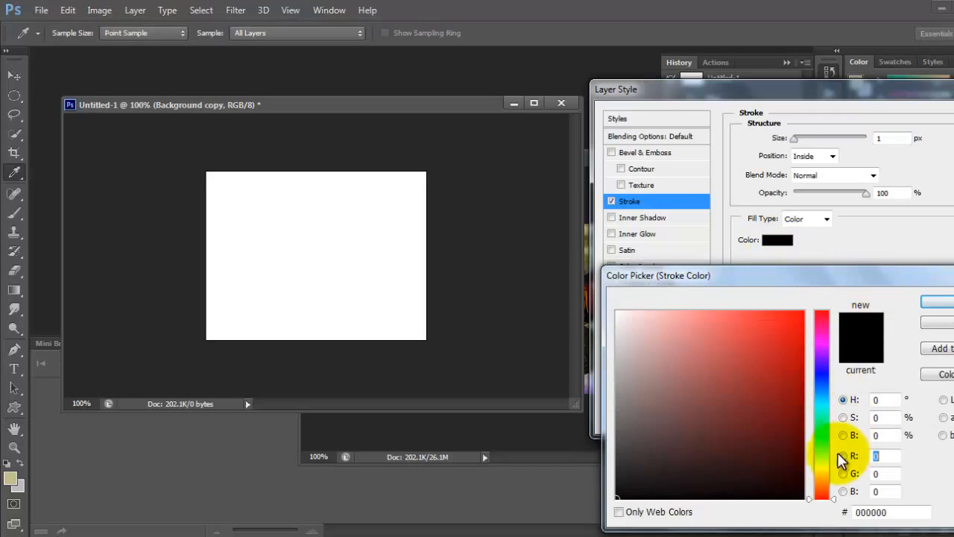
{"action": "left_click", "coordinate": [822, 388]}
{"action": "left_click_drag", "start_coordinate": [788, 387], "coordinate": [769, 357]}
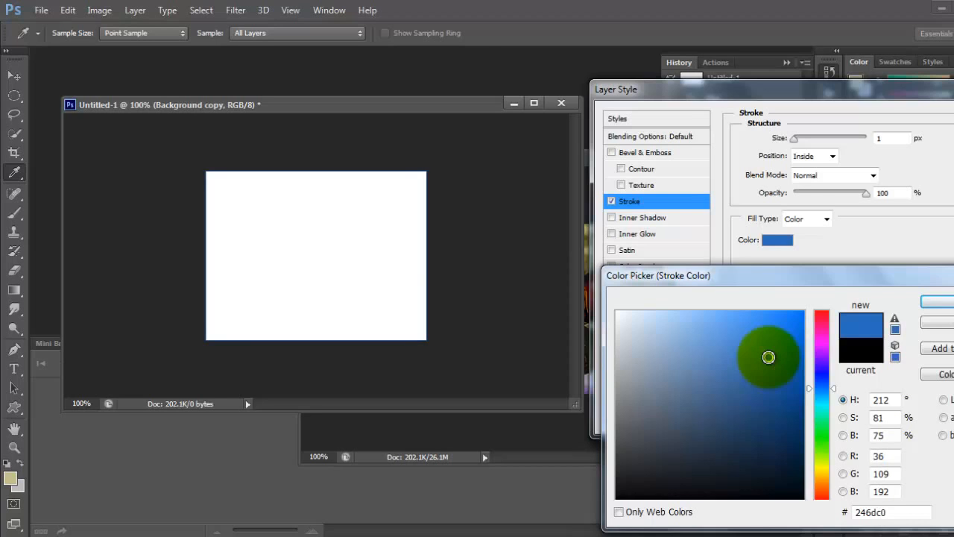
{"action": "left_click_drag", "start_coordinate": [769, 356], "coordinate": [734, 334]}
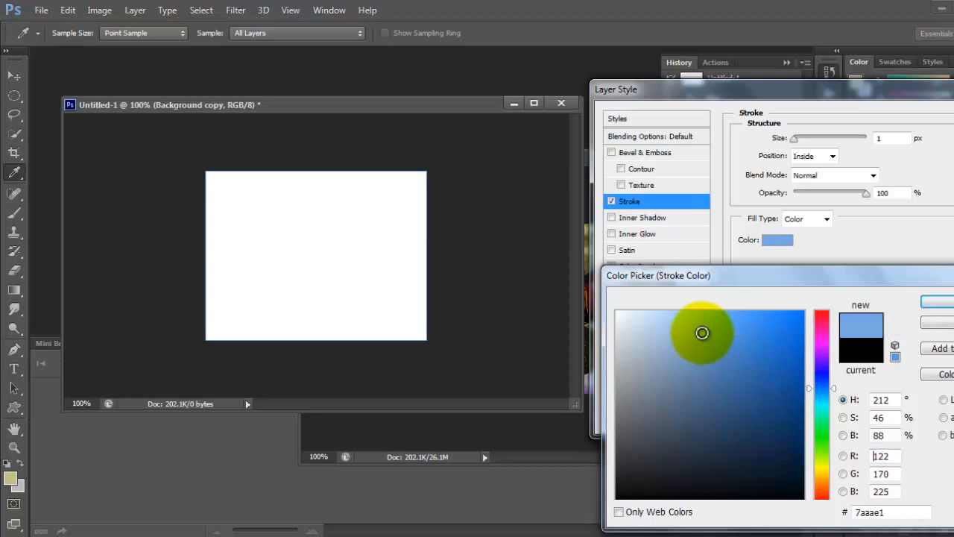
{"action": "left_click", "coordinate": [935, 301]}
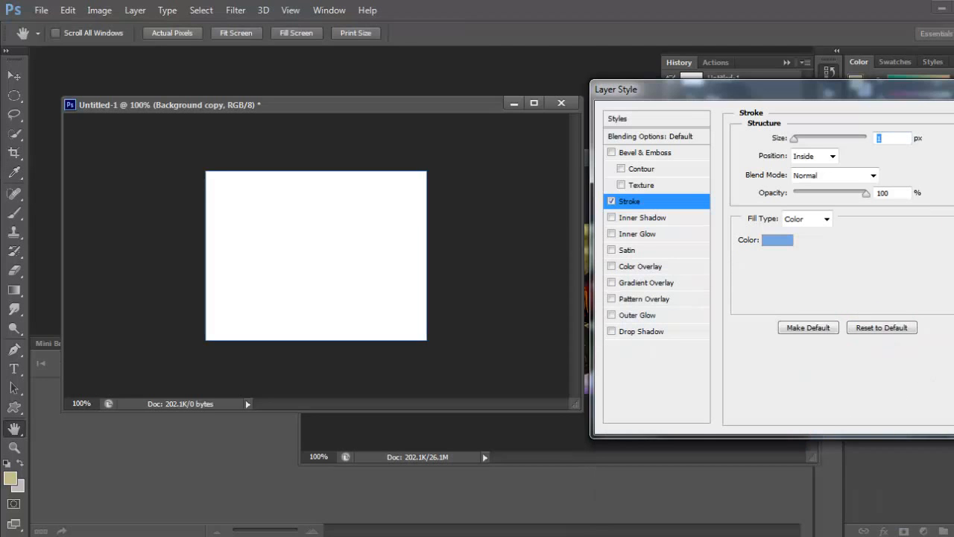
{"action": "left_click", "coordinate": [953, 119]}
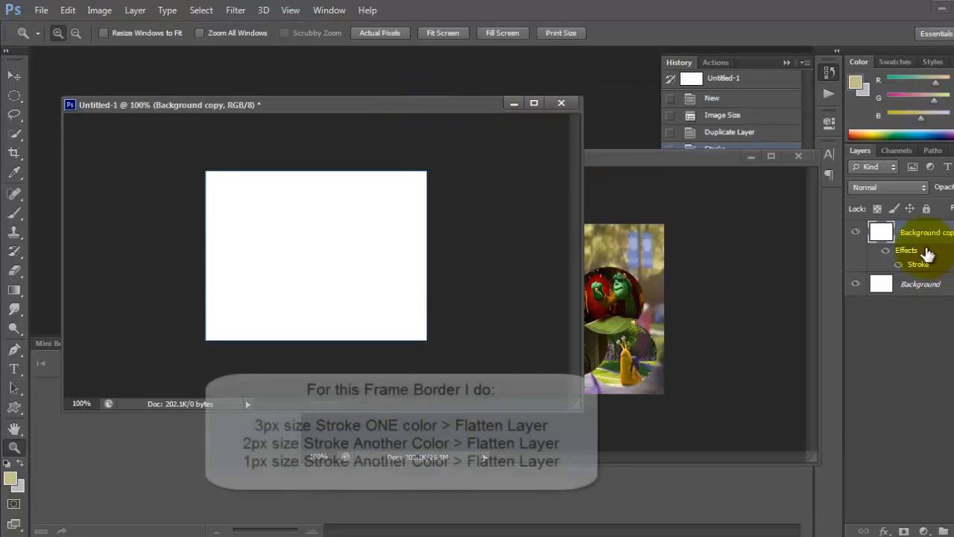
Set the Background copy layer's stroke size to 3 px and flatten the image
{"action": "double_click", "coordinate": [917, 265]}
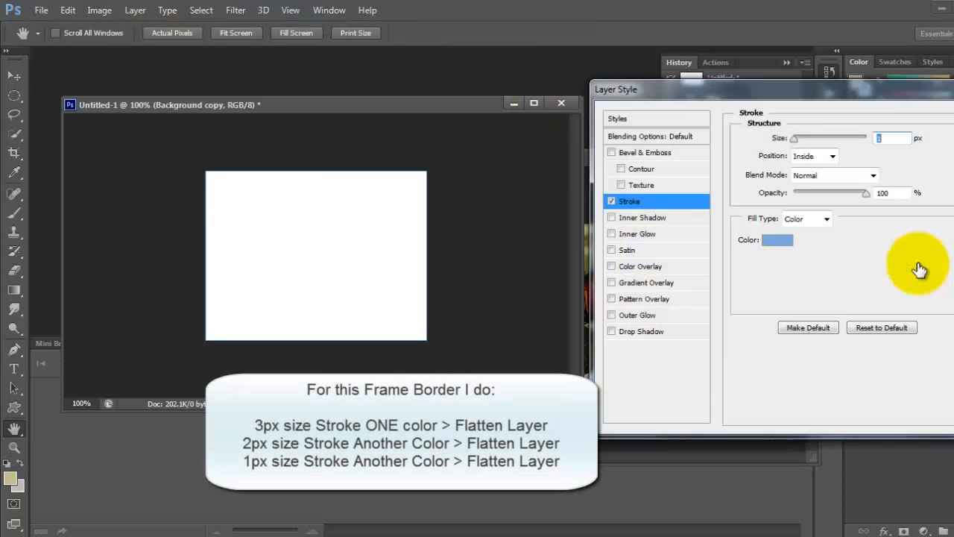
{"action": "key", "text": "Return"}
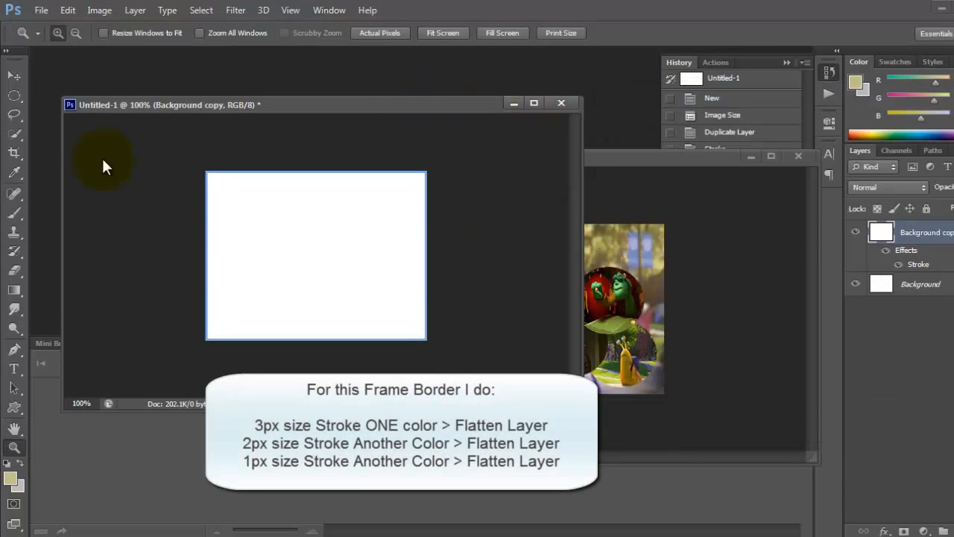
{"action": "left_click", "coordinate": [147, 12]}
{"action": "left_click", "coordinate": [193, 495]}
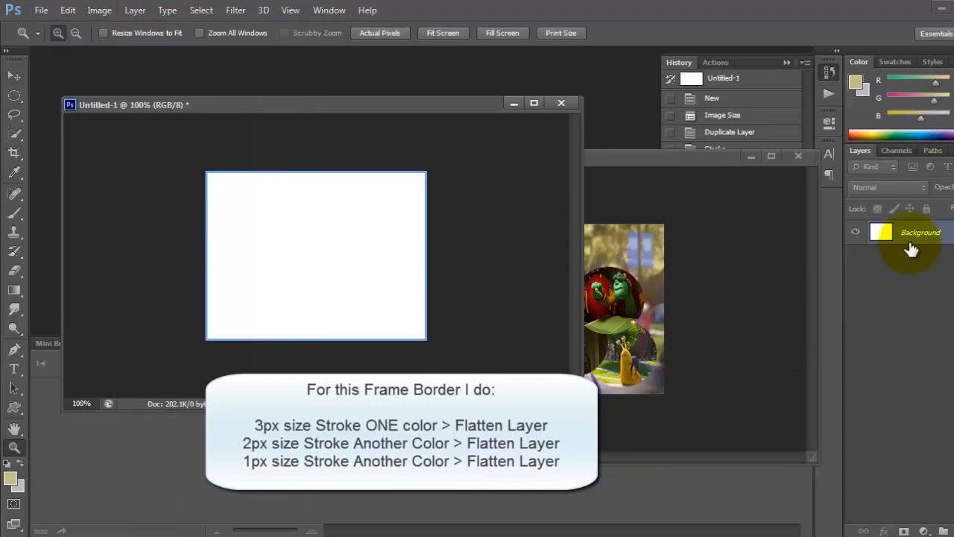
Duplicate the flattened Background layer that carries the light blue border, keeping the suggested name
{"action": "right_click", "coordinate": [914, 236]}
{"action": "left_click", "coordinate": [894, 268]}
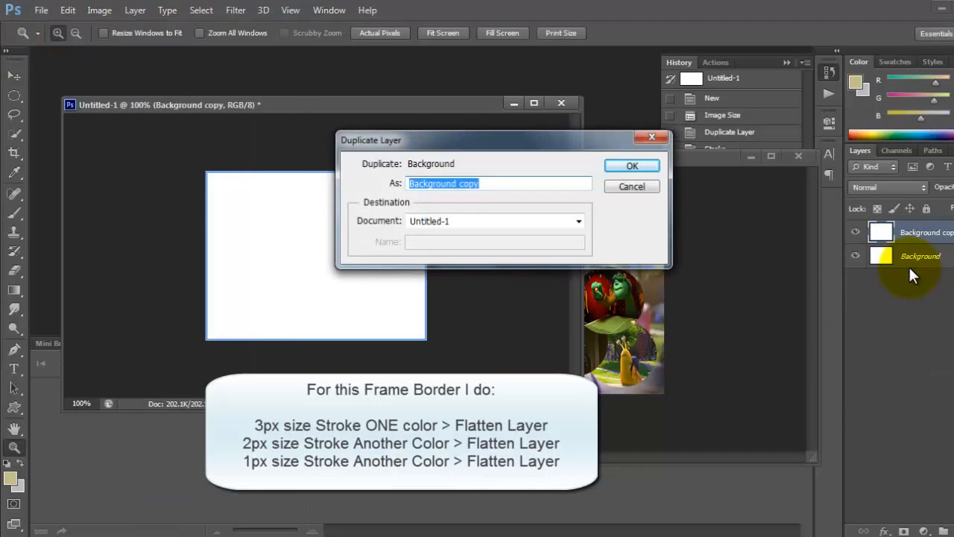
{"action": "key", "text": "Return"}
Add a 2 px inside Stroke layer style in light green b4eb83 to the Background copy layer
{"action": "right_click", "coordinate": [911, 231]}
{"action": "left_click", "coordinate": [670, 87]}
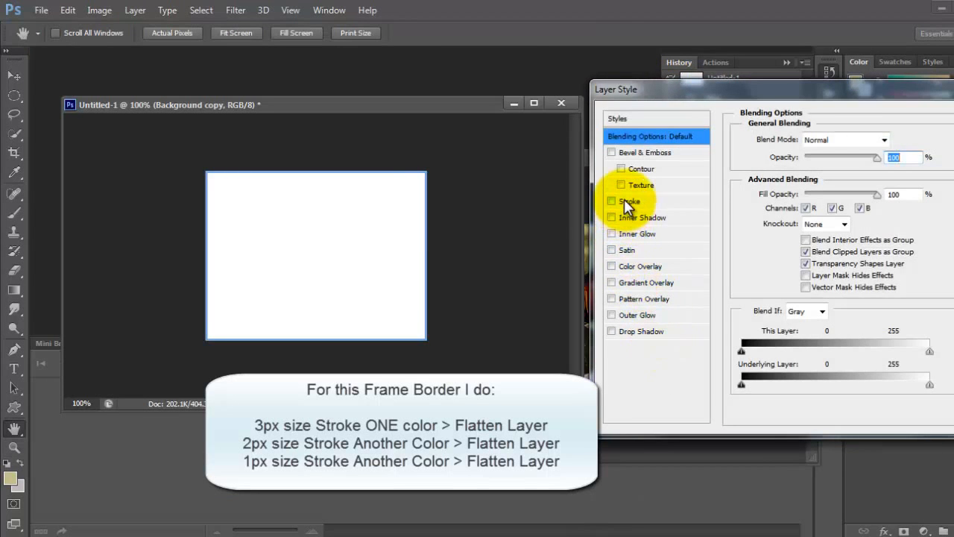
{"action": "left_click", "coordinate": [624, 198]}
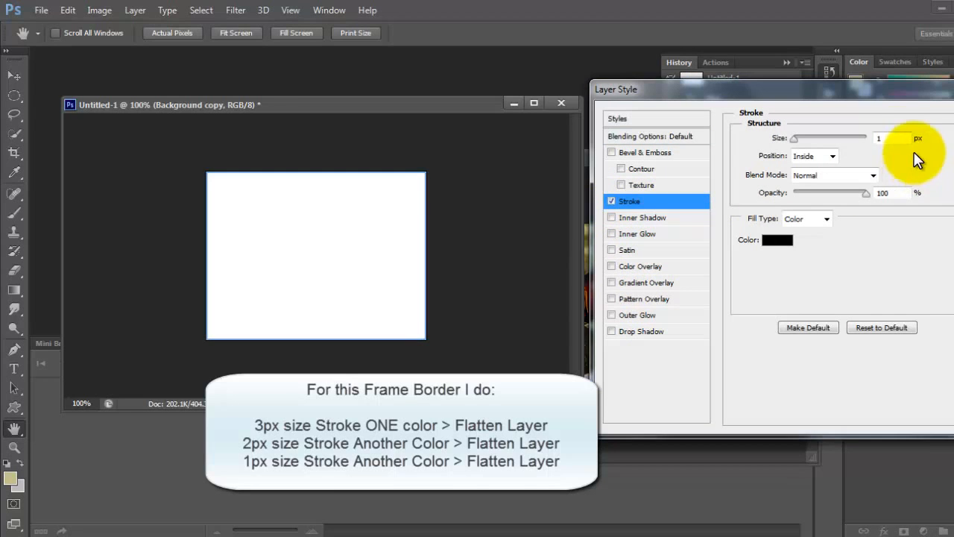
{"action": "double_click", "coordinate": [895, 138]}
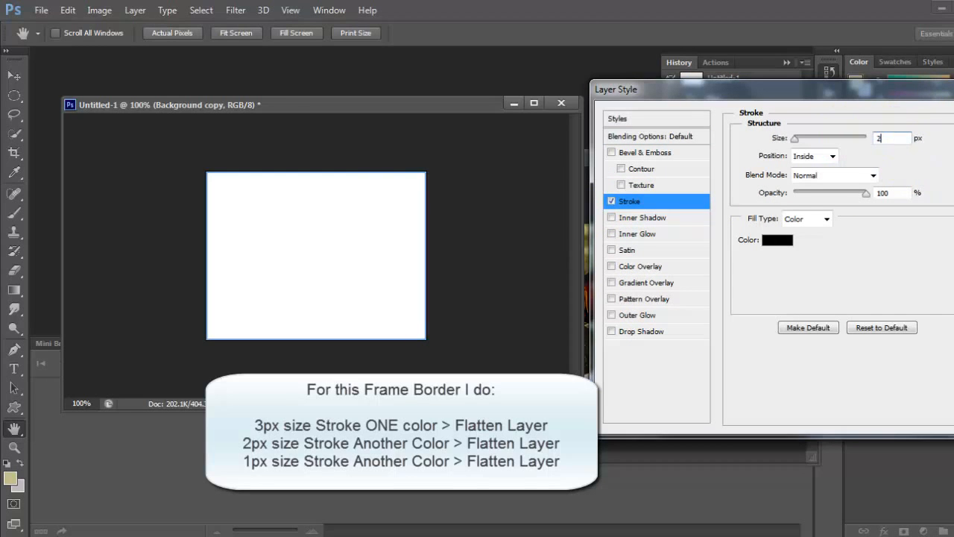
{"action": "left_click", "coordinate": [817, 158]}
{"action": "left_click", "coordinate": [777, 239]}
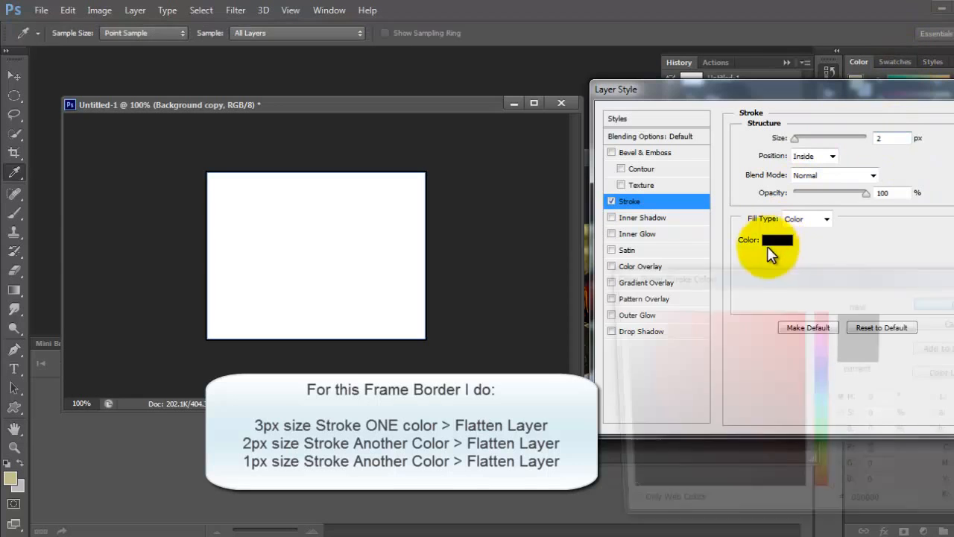
{"action": "left_click", "coordinate": [818, 450]}
{"action": "left_click_drag", "start_coordinate": [745, 358], "coordinate": [699, 324]}
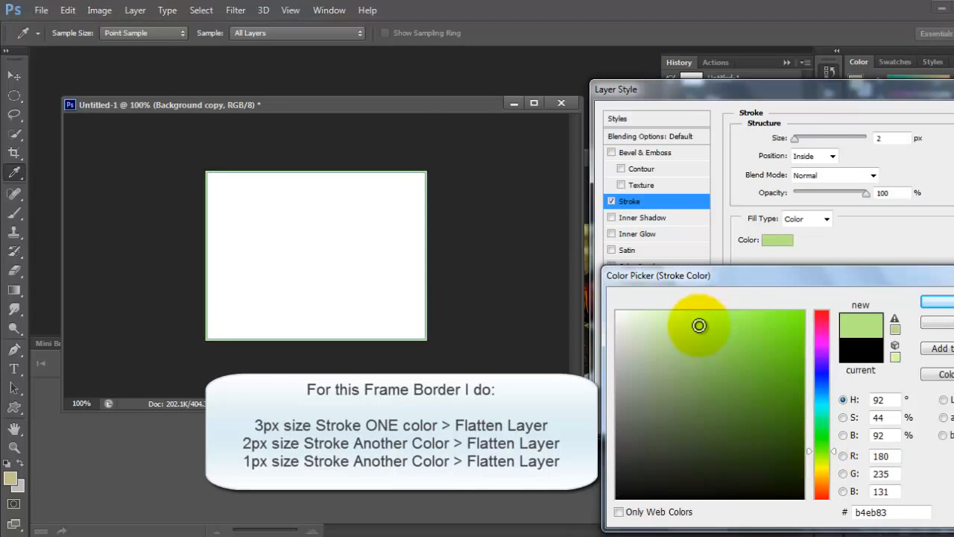
{"action": "left_click", "coordinate": [941, 301]}
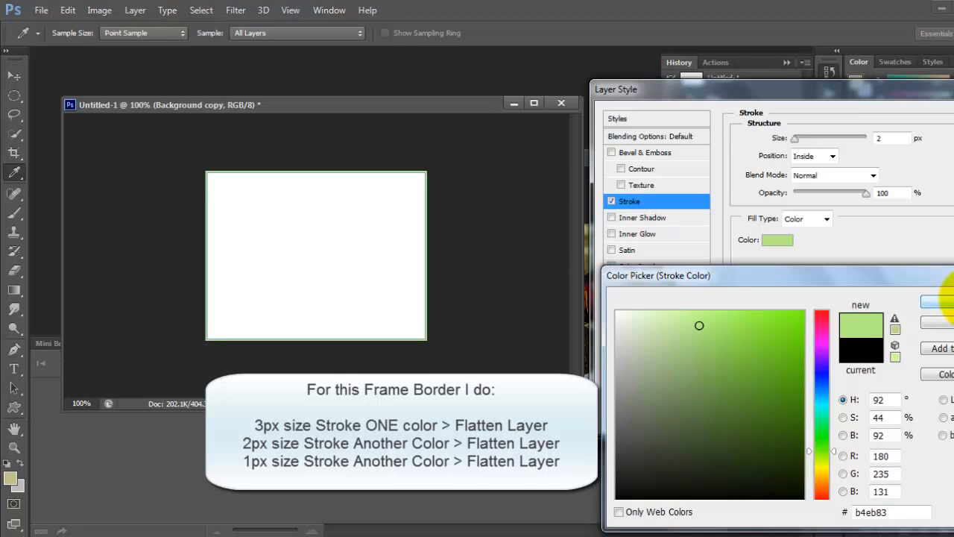
{"action": "left_click", "coordinate": [950, 301]}
{"action": "left_click", "coordinate": [950, 117]}
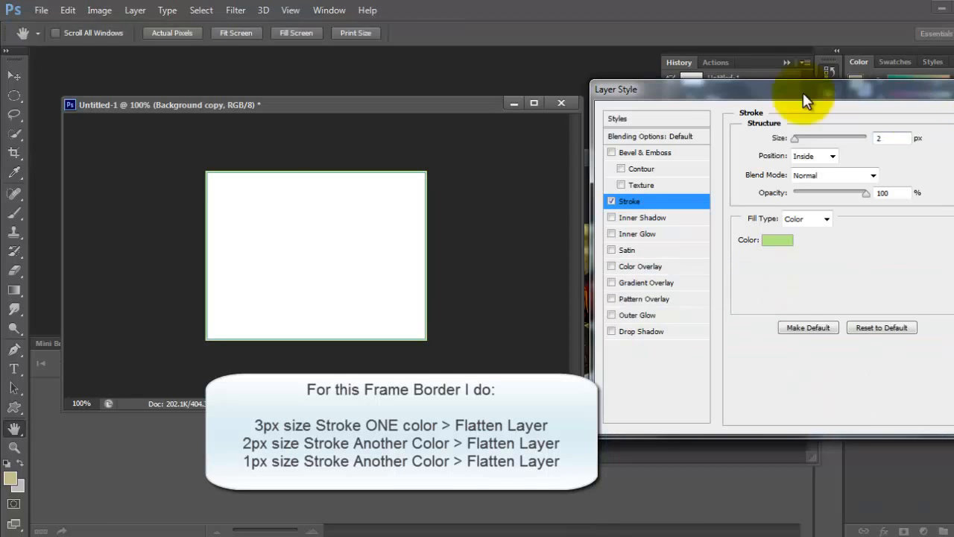
Flatten the image and duplicate the resulting Background layer, keeping the suggested name
{"action": "left_click", "coordinate": [140, 10]}
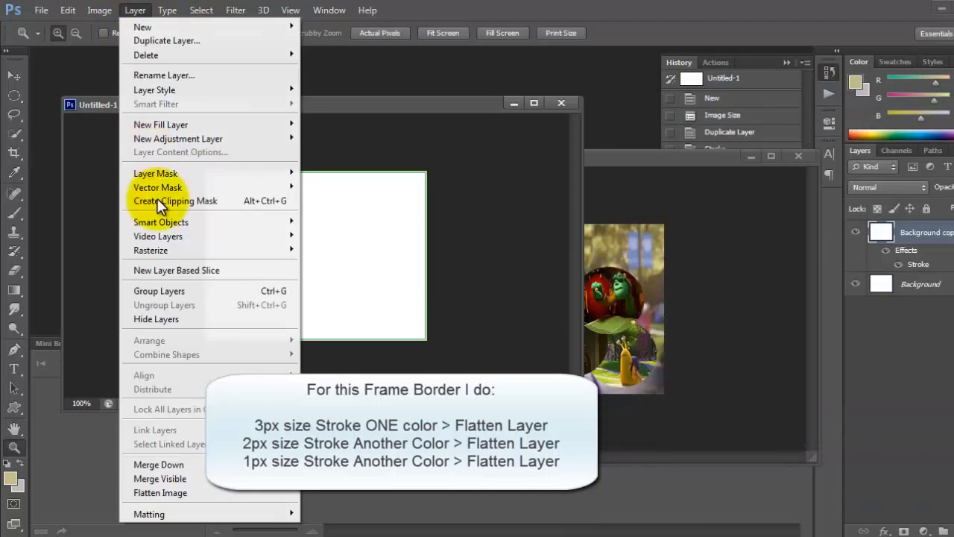
{"action": "left_click", "coordinate": [177, 492]}
{"action": "right_click", "coordinate": [949, 233]}
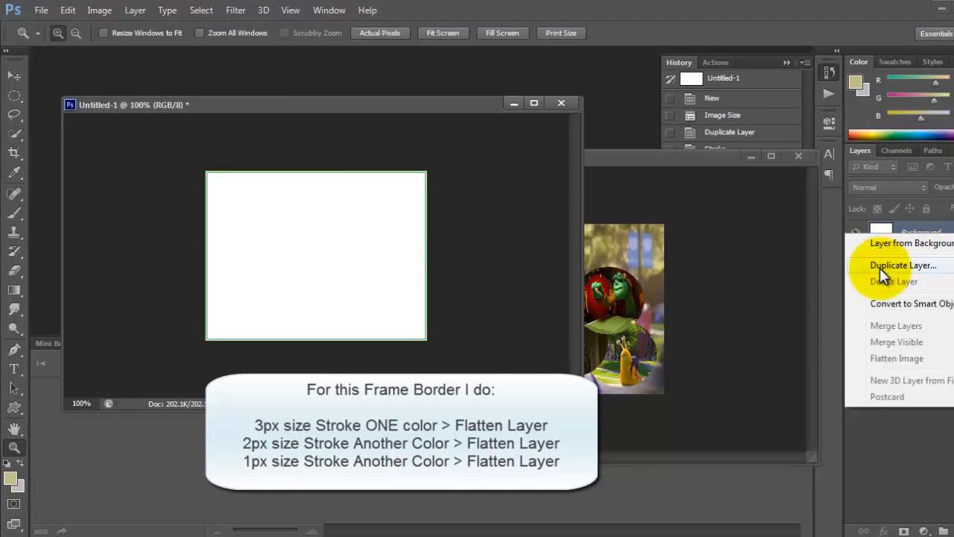
{"action": "left_click", "coordinate": [880, 267]}
{"action": "left_click", "coordinate": [629, 164]}
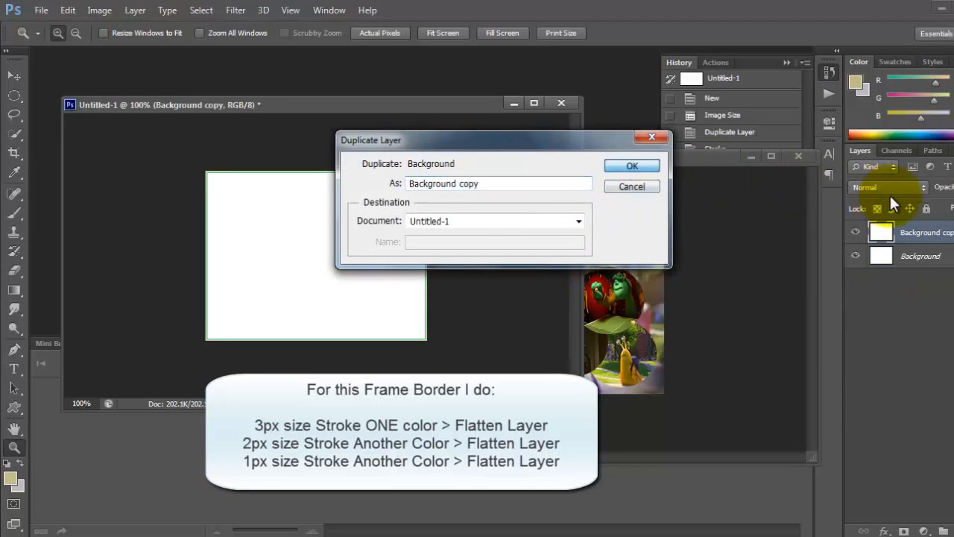
Add a 1 px inside Stroke layer style in purple 924795 to the new Background copy layer
{"action": "right_click", "coordinate": [903, 226]}
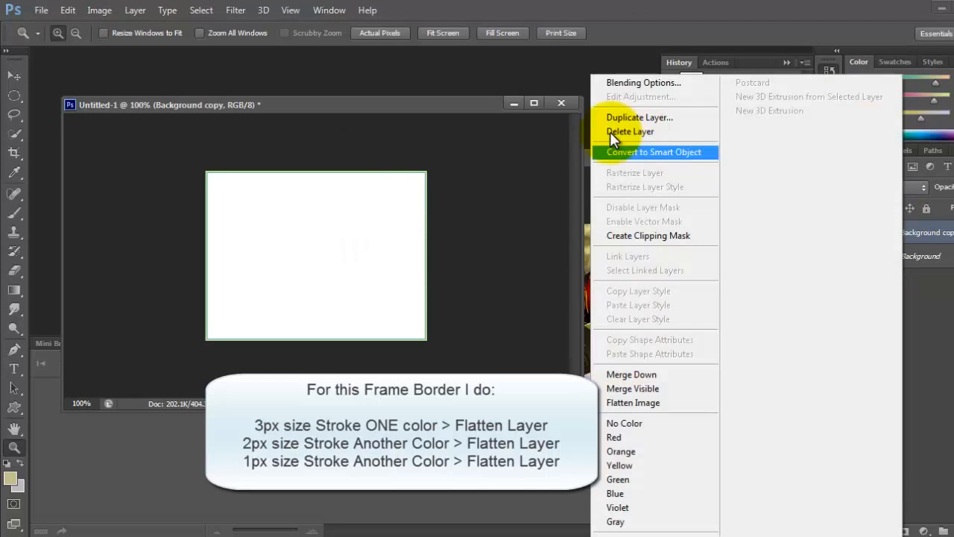
{"action": "left_click", "coordinate": [636, 82]}
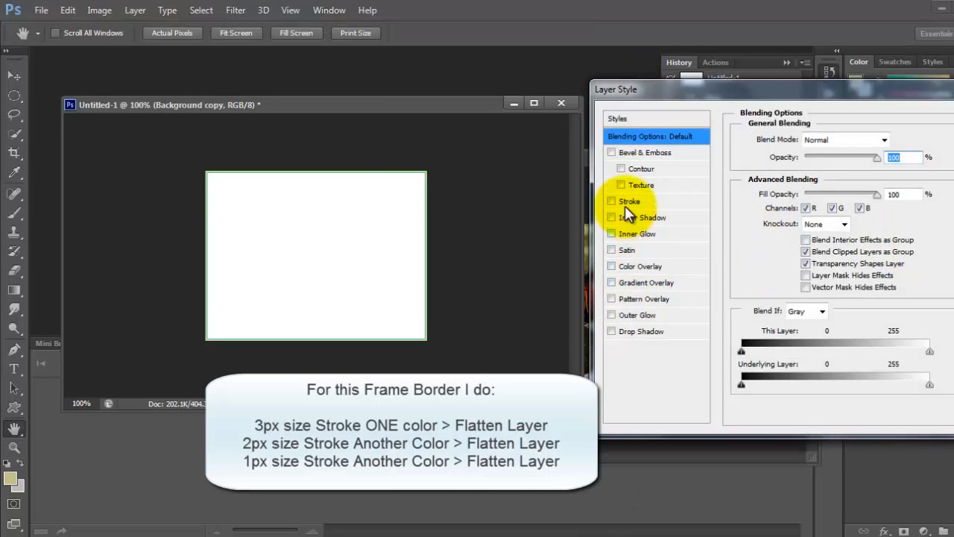
{"action": "left_click", "coordinate": [625, 200]}
{"action": "left_click", "coordinate": [781, 242]}
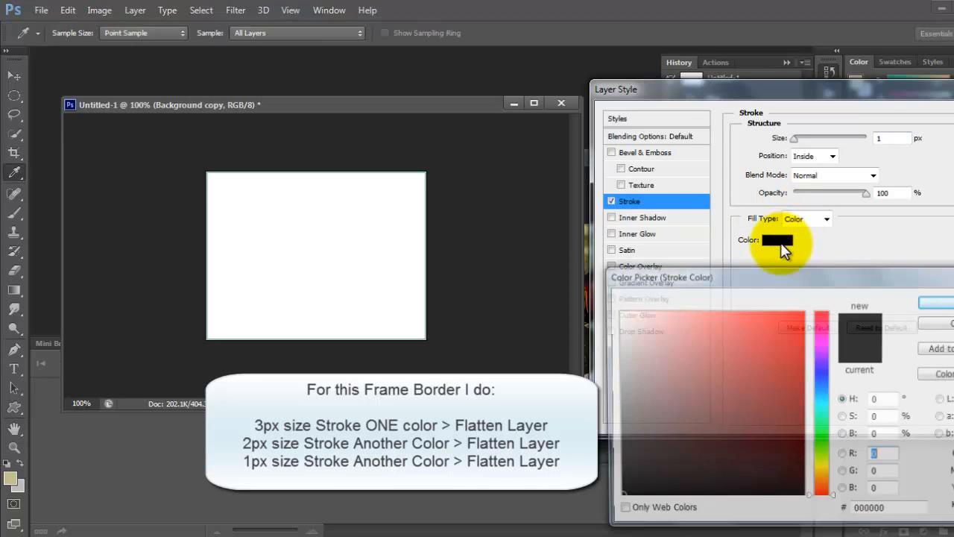
{"action": "left_click_drag", "start_coordinate": [816, 381], "coordinate": [820, 344]}
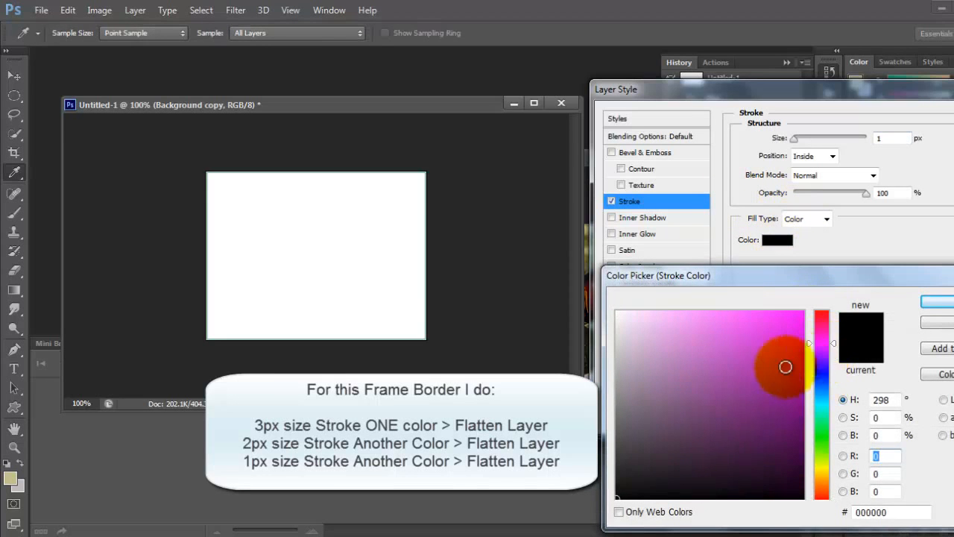
{"action": "left_click", "coordinate": [718, 373]}
{"action": "left_click", "coordinate": [722, 383]}
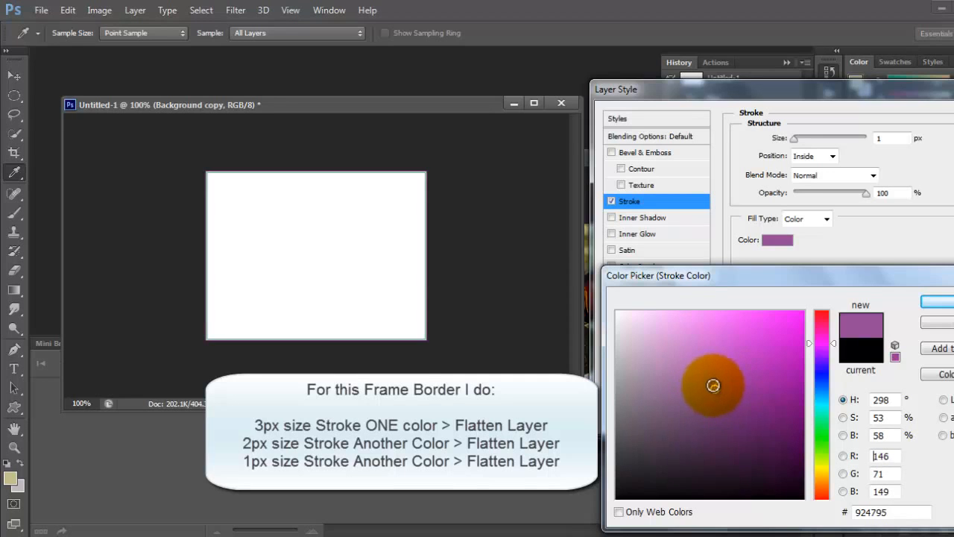
{"action": "left_click", "coordinate": [937, 301]}
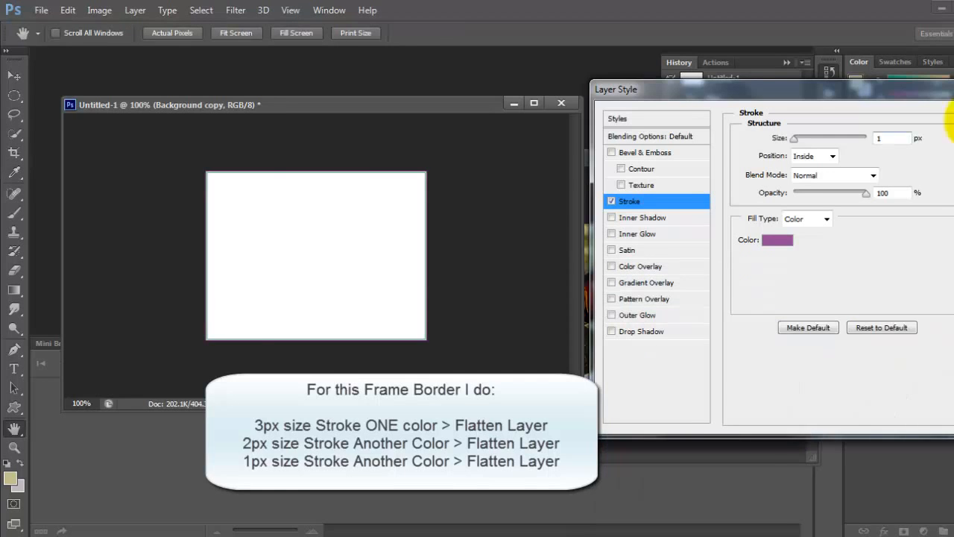
{"action": "left_click", "coordinate": [950, 120]}
{"action": "key", "text": "z"}
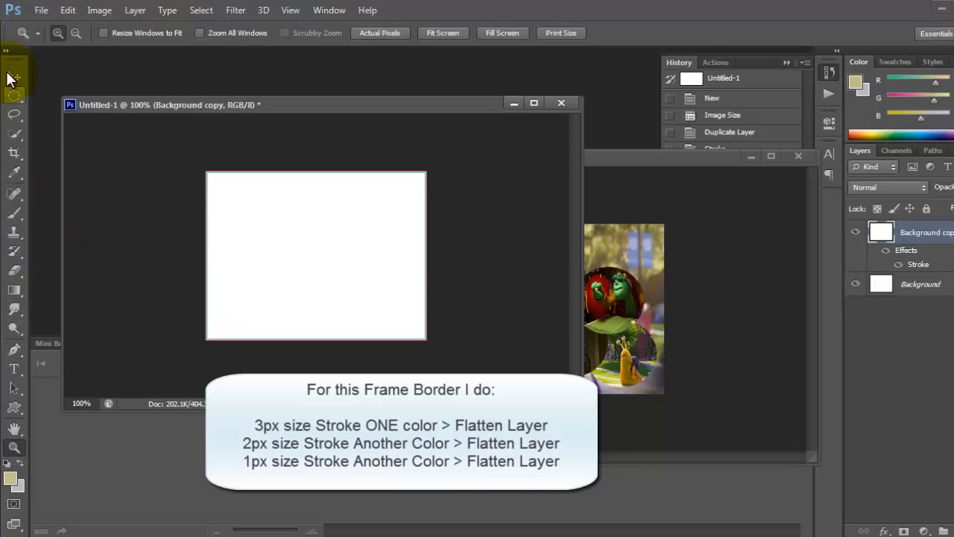
{"action": "left_click", "coordinate": [12, 77]}
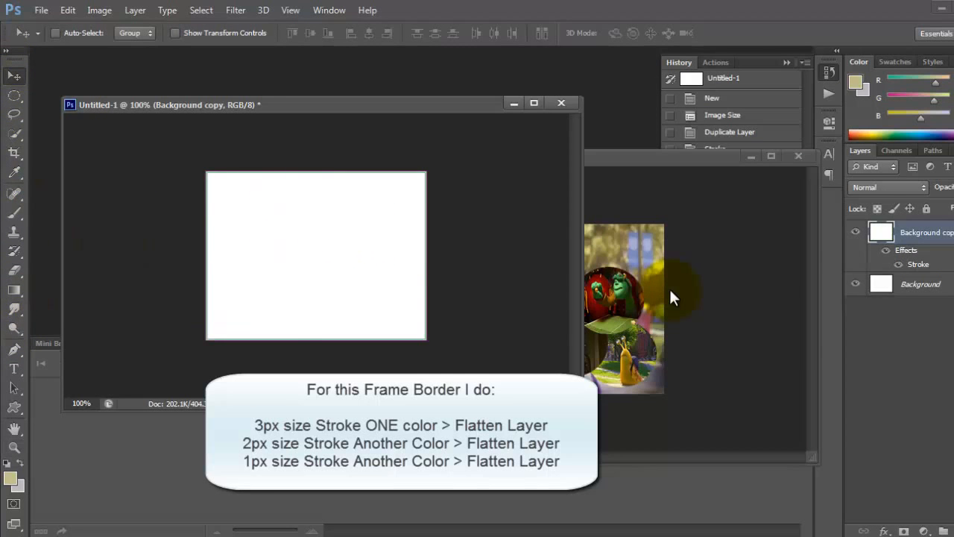
{"action": "left_click", "coordinate": [671, 294]}
{"action": "left_click_drag", "start_coordinate": [950, 253], "coordinate": [953, 530]}
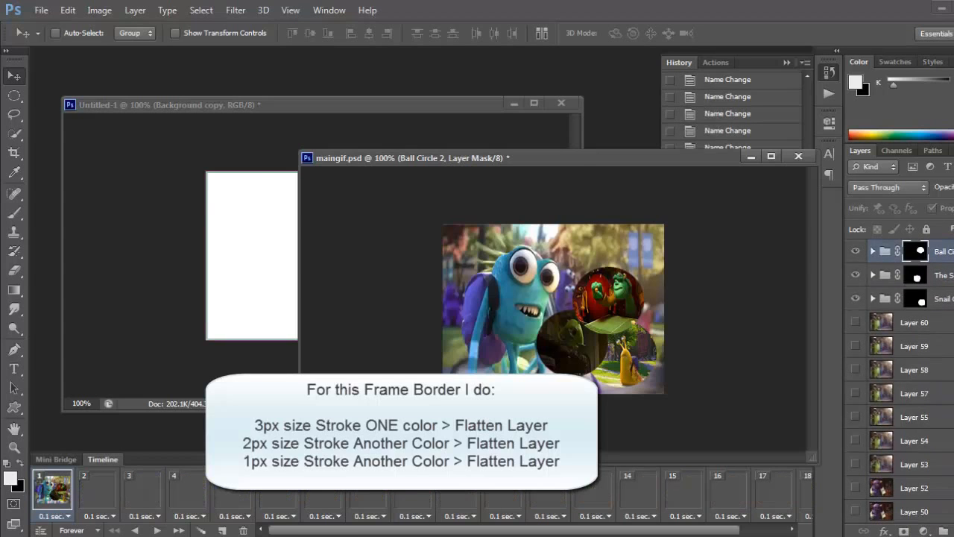
{"action": "left_click", "coordinate": [248, 207]}
{"action": "left_click_drag", "start_coordinate": [239, 209], "coordinate": [279, 219]}
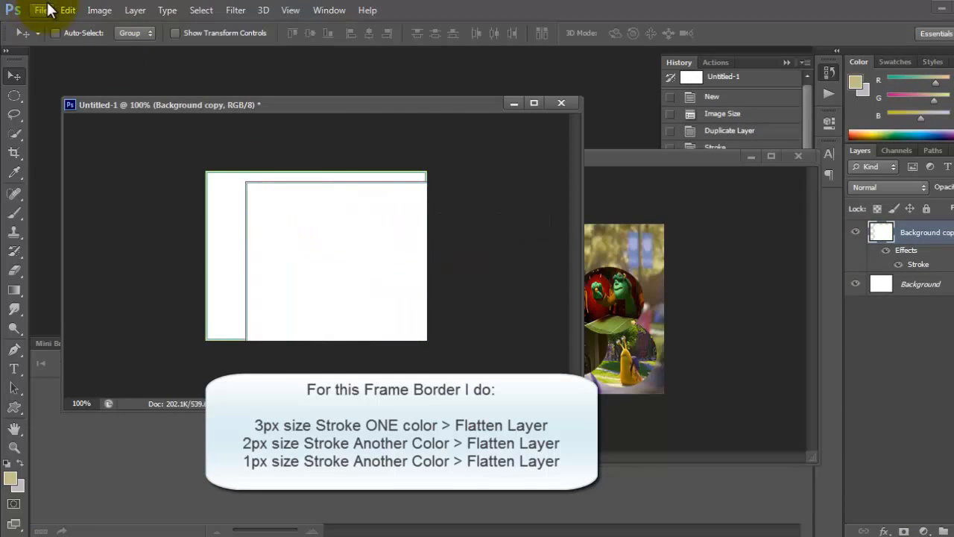
{"action": "left_click", "coordinate": [68, 9]}
{"action": "left_click", "coordinate": [104, 40]}
Flatten the three-colour frame image and move it into maingif.psd, above all other layers and aligned with the canvas
{"action": "left_click", "coordinate": [135, 11]}
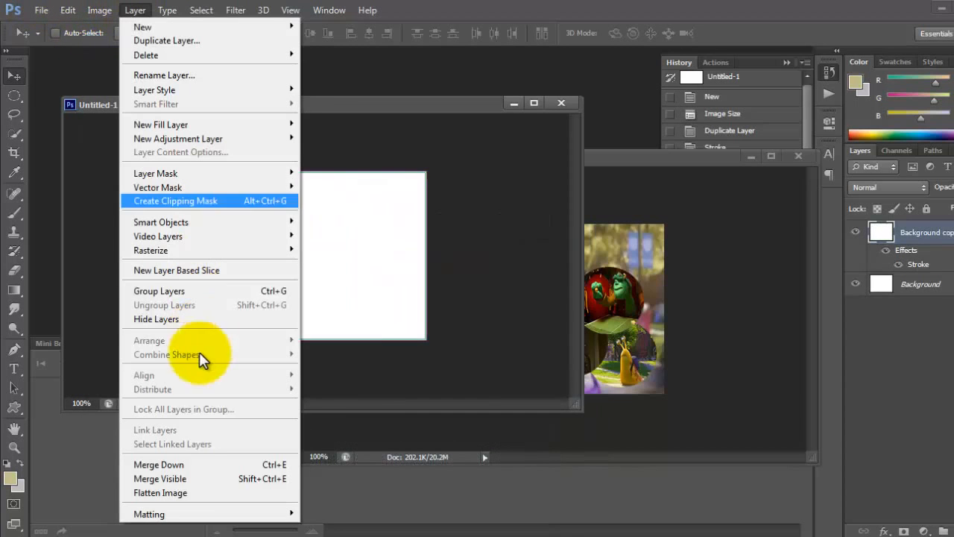
{"action": "left_click", "coordinate": [207, 496]}
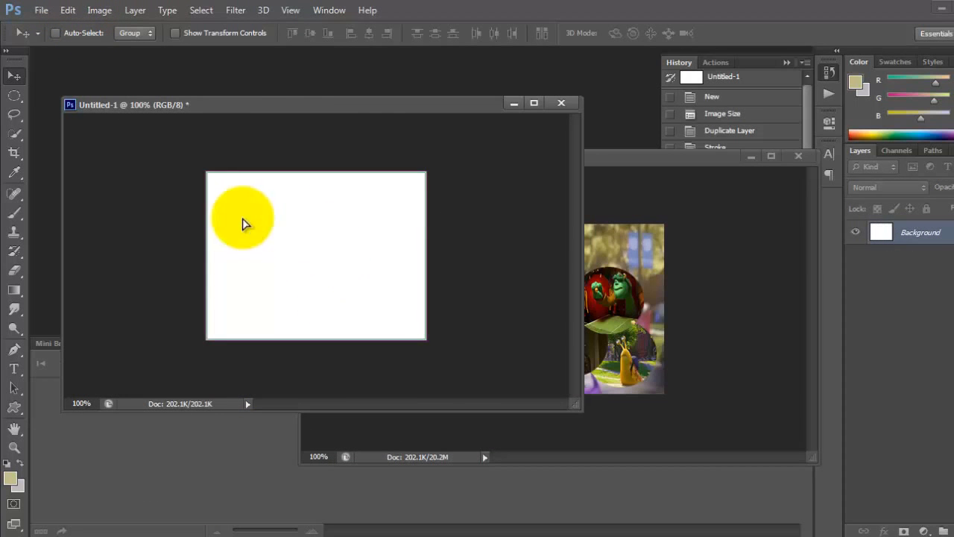
{"action": "left_click_drag", "start_coordinate": [243, 223], "coordinate": [486, 277]}
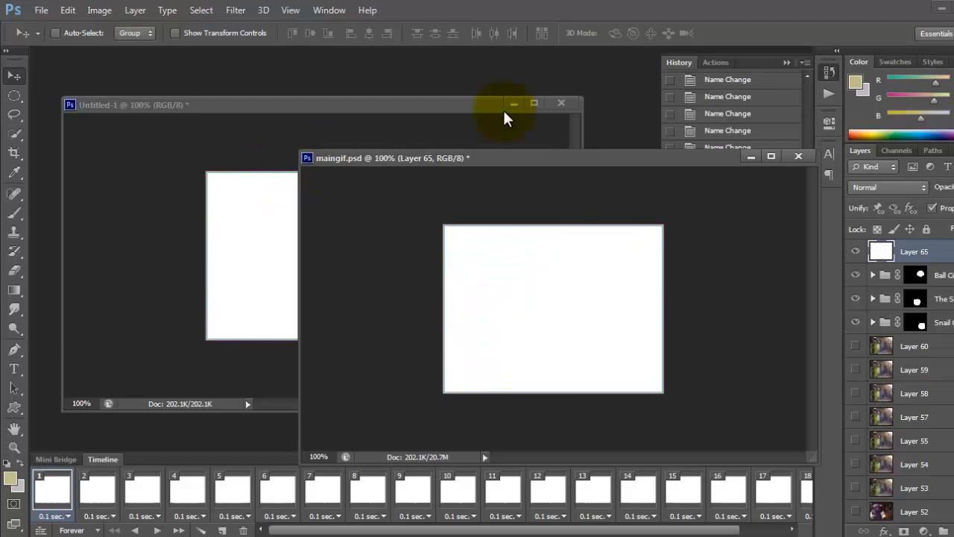
Close the Untitled-1 and circle4.psd documents without saving, and dock the maingif.psd window as a tab
{"action": "left_click", "coordinate": [561, 104]}
{"action": "left_click", "coordinate": [522, 218]}
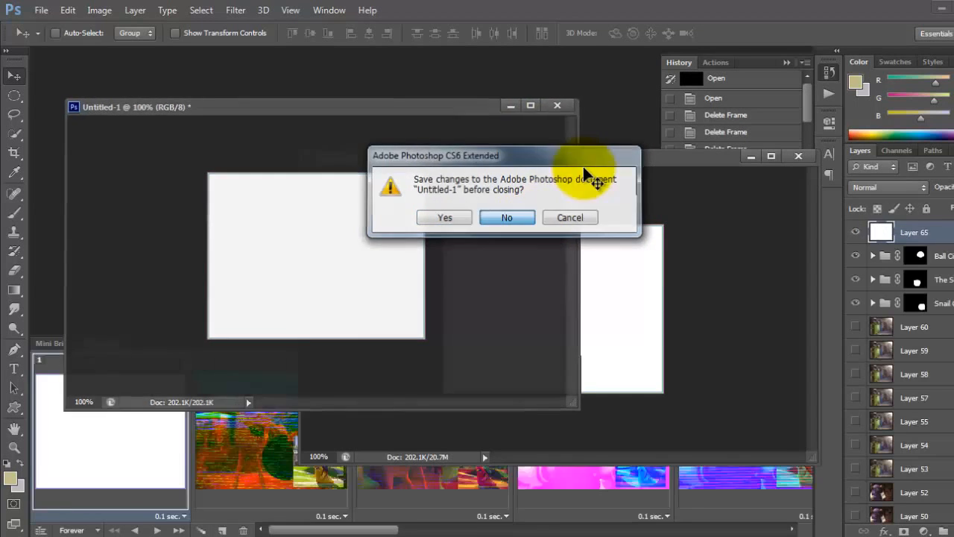
{"action": "left_click_drag", "start_coordinate": [603, 161], "coordinate": [424, 52]}
{"action": "left_click", "coordinate": [521, 186]}
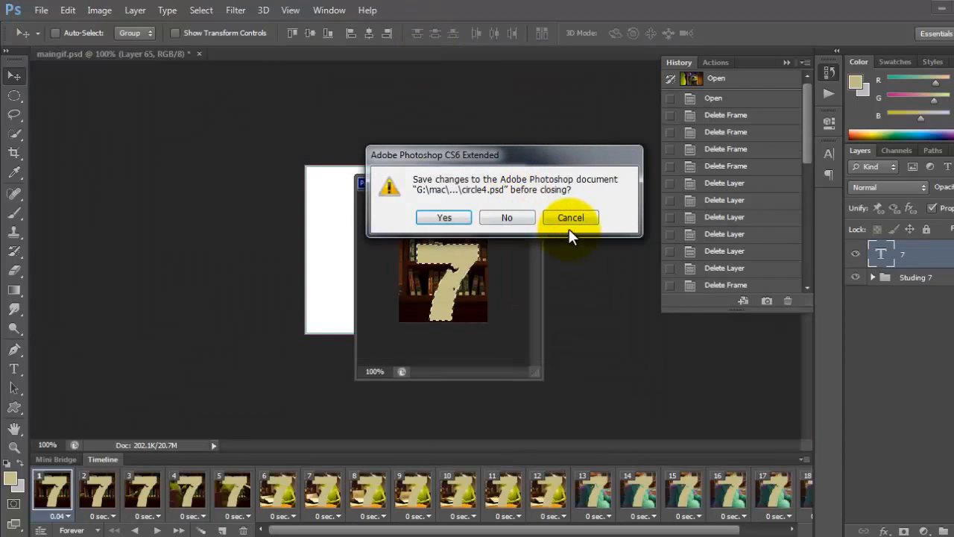
{"action": "left_click", "coordinate": [523, 220]}
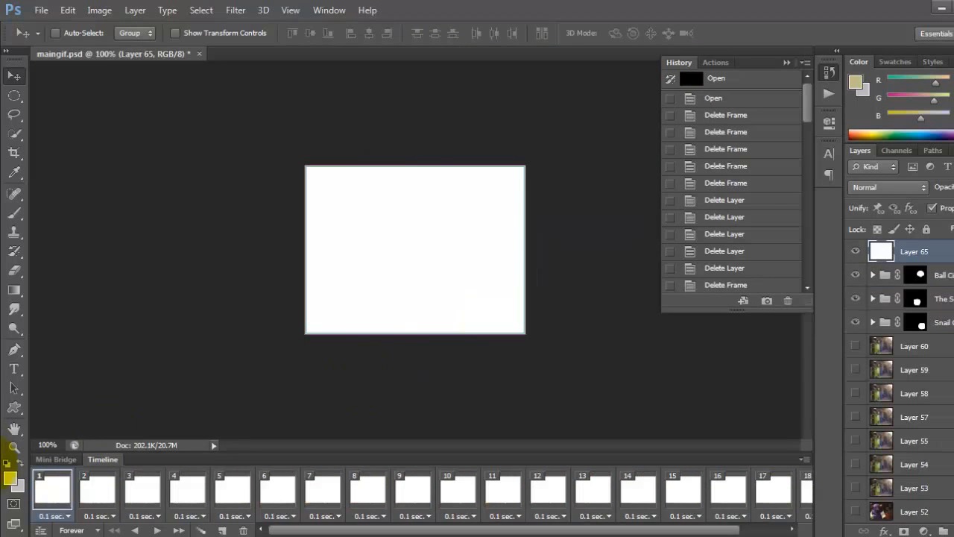
Select the white area inside the coloured border on Layer 65 with the Rectangular Marquee Tool, delete it and deselect
{"action": "left_click", "coordinate": [14, 445]}
{"action": "left_click", "coordinate": [385, 251]}
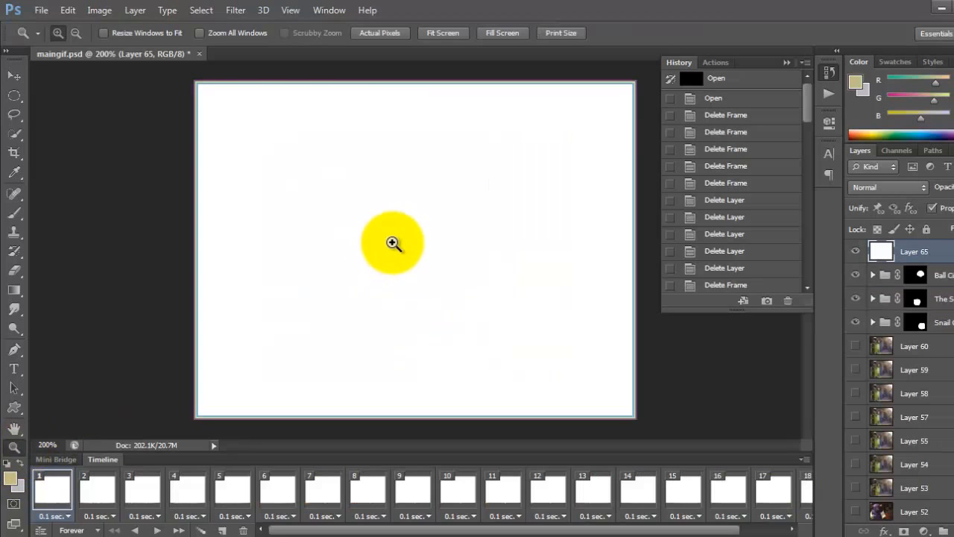
{"action": "left_click", "coordinate": [11, 97]}
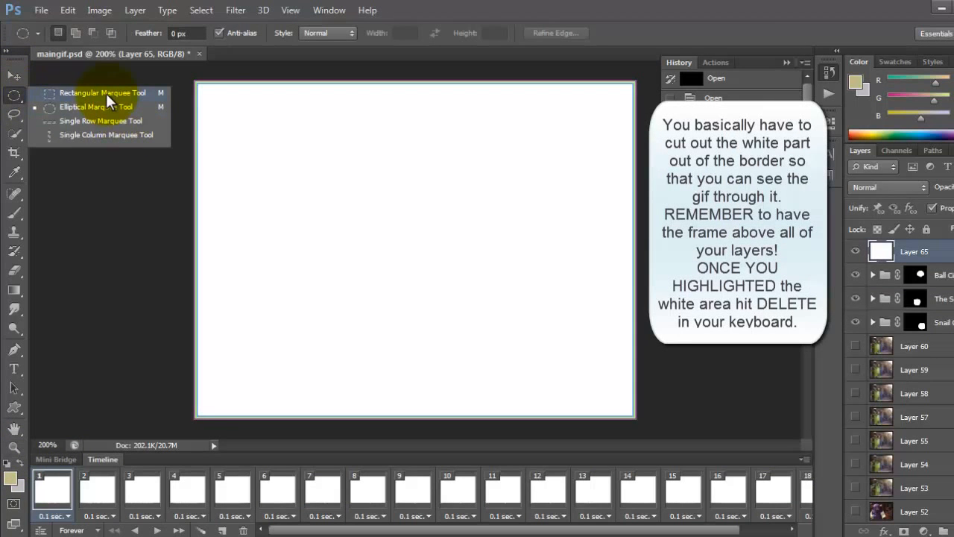
{"action": "left_click", "coordinate": [108, 94]}
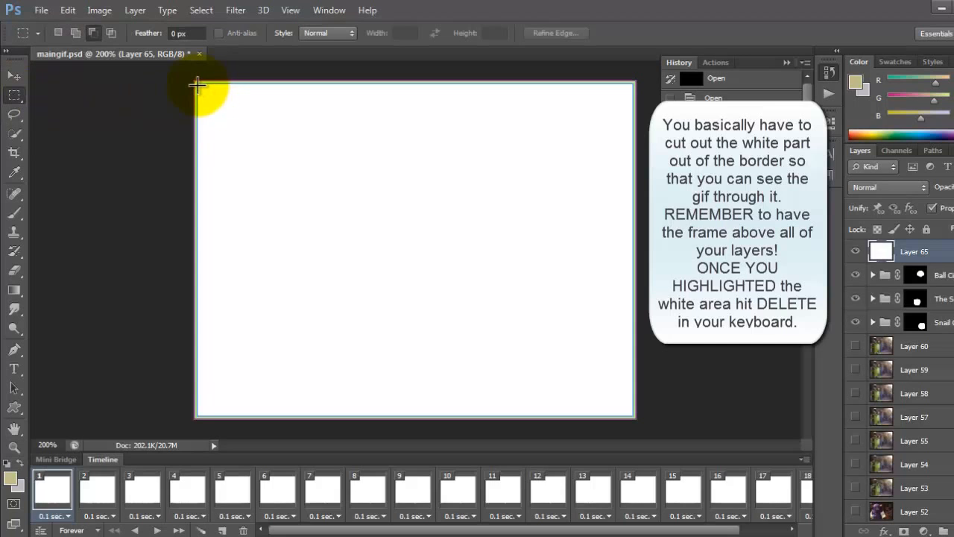
{"action": "left_click_drag", "start_coordinate": [198, 86], "coordinate": [313, 155]}
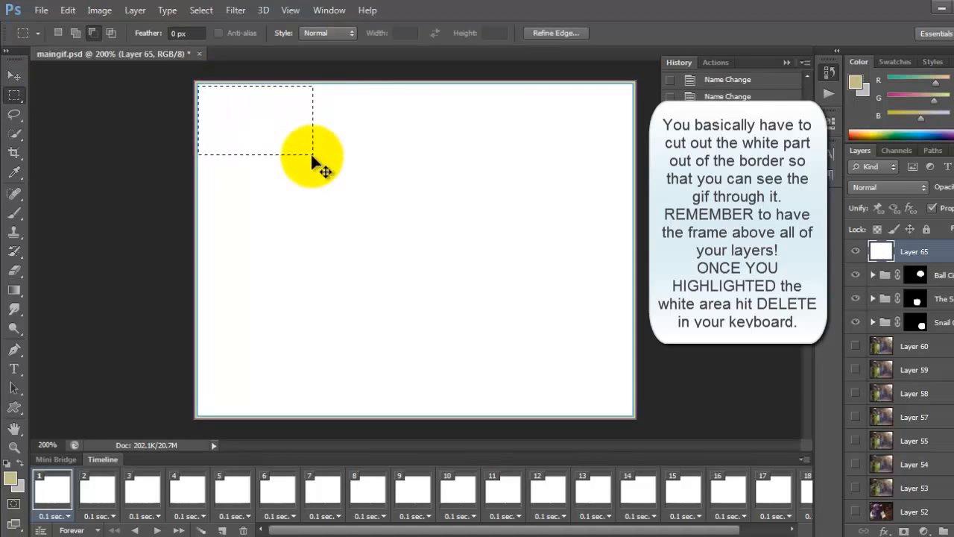
{"action": "left_click", "coordinate": [312, 155]}
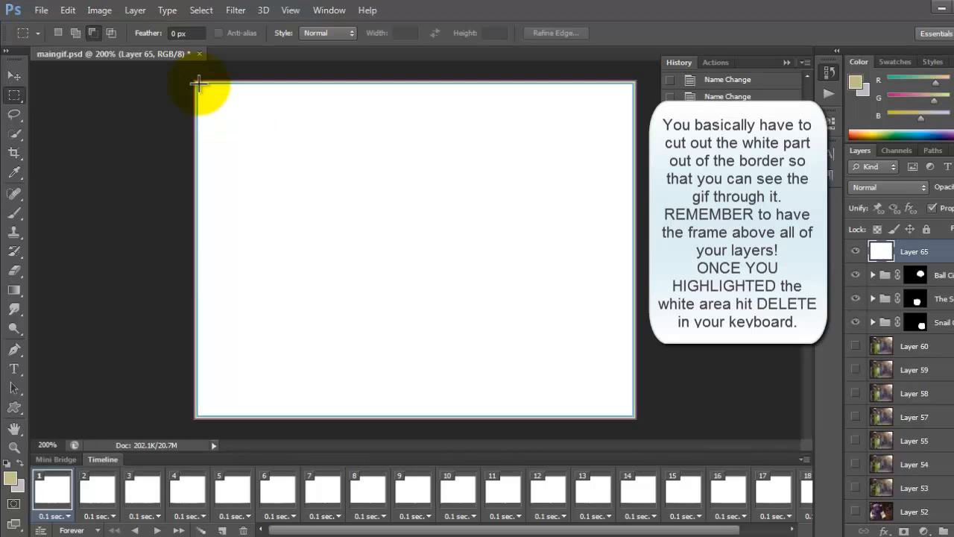
{"action": "left_click_drag", "start_coordinate": [198, 84], "coordinate": [630, 415]}
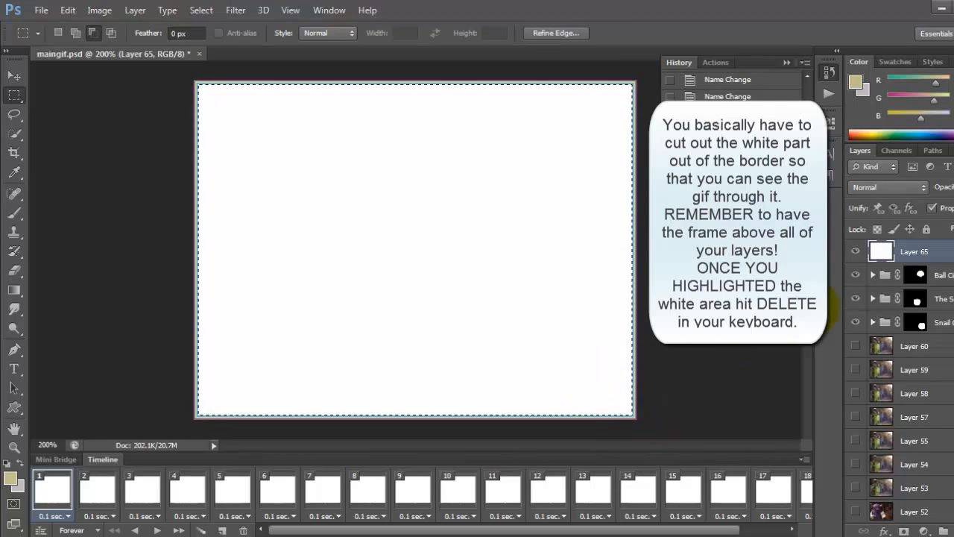
{"action": "key", "text": "Delete"}
{"action": "key", "text": "ctrl+d"}
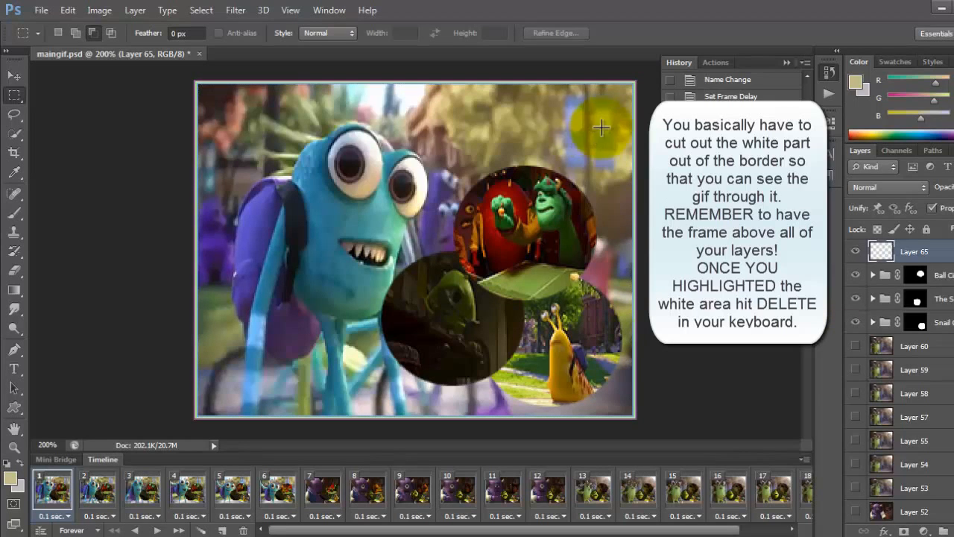
Select the three circle groups and free-transform them together, moving them about 4 px right and 4 px down inside the frame
{"action": "left_click", "coordinate": [949, 277]}
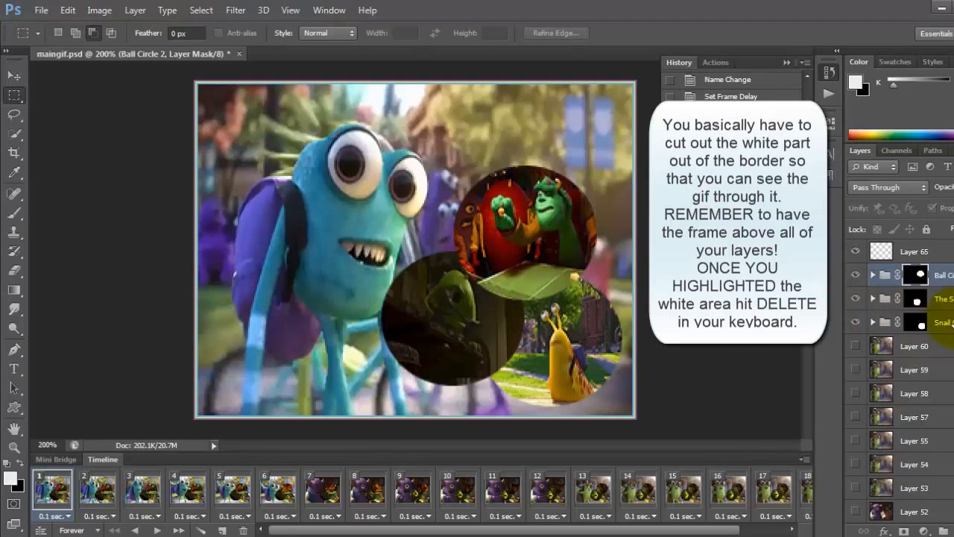
{"action": "left_click", "coordinate": [951, 322], "text": "shift"}
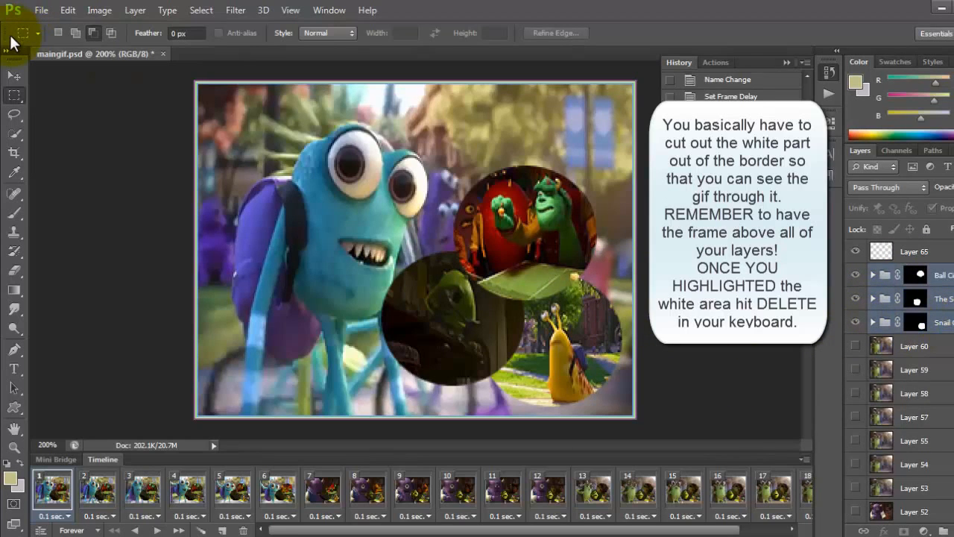
{"action": "key", "text": "ctrl+t"}
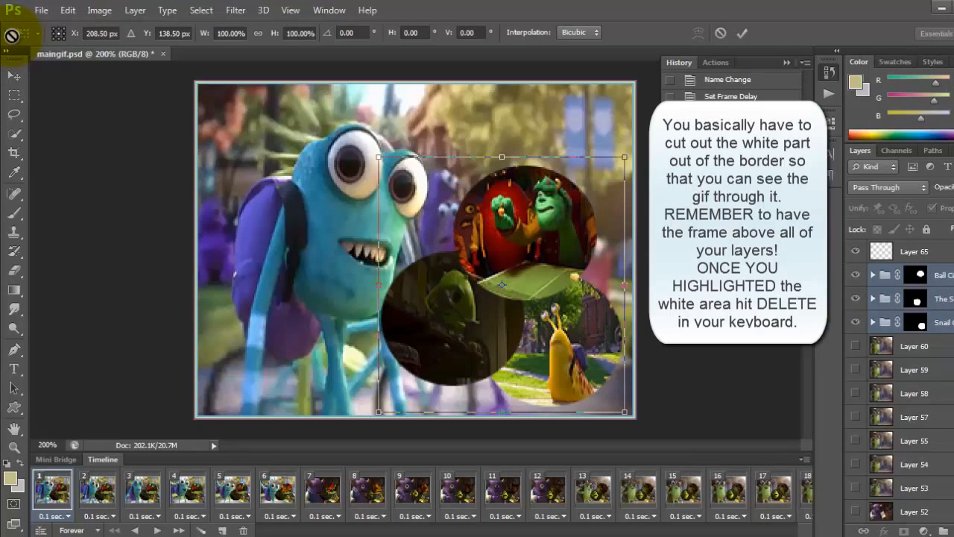
{"action": "key", "text": "Down"}
{"action": "key", "text": "Down"}
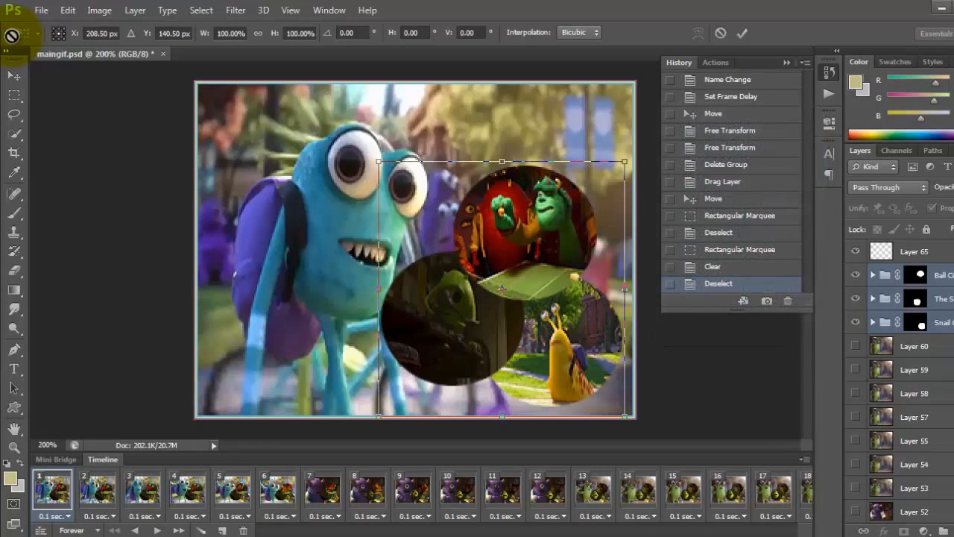
{"action": "key", "text": "Down"}
{"action": "key", "text": "Right"}
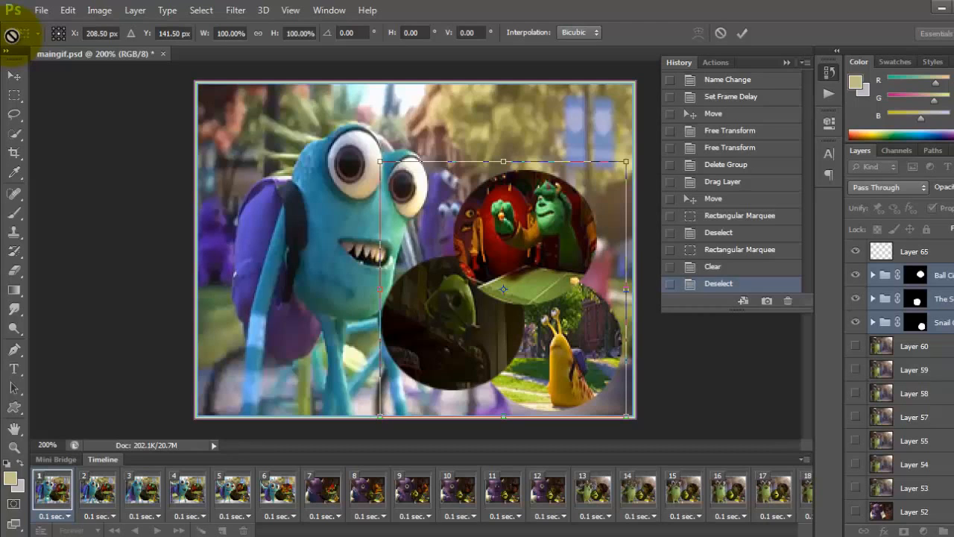
{"action": "key", "text": "Right"}
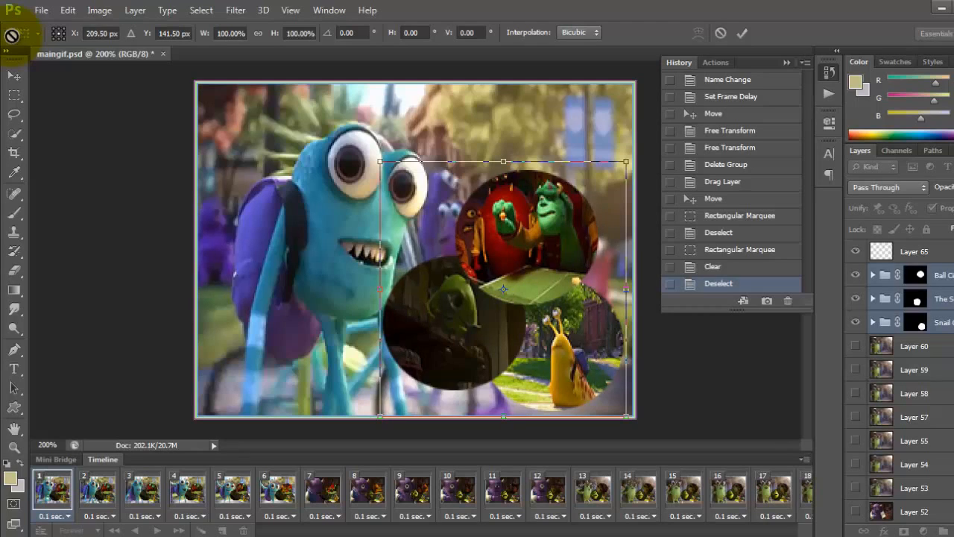
{"action": "key", "text": "Down"}
{"action": "key", "text": "Right"}
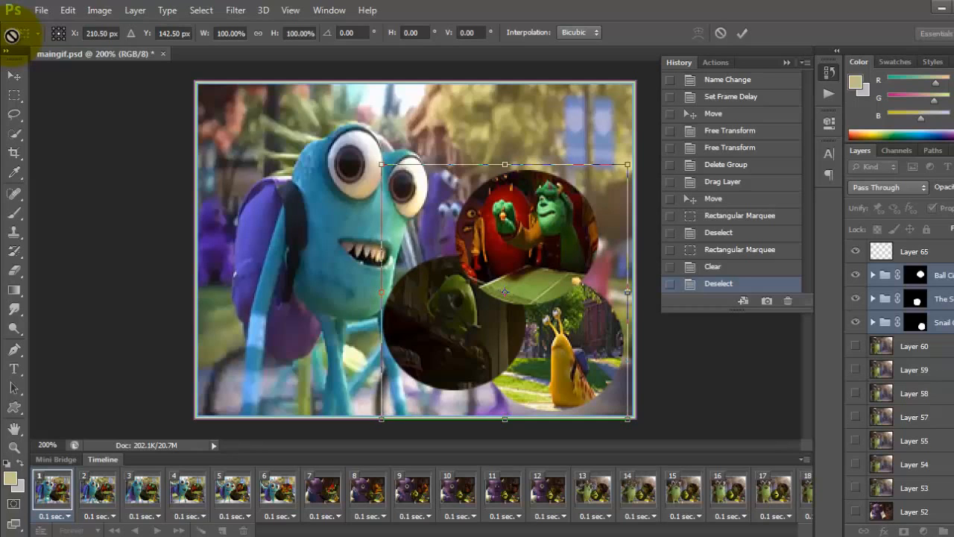
{"action": "key", "text": "Right"}
{"action": "key", "text": "Down"}
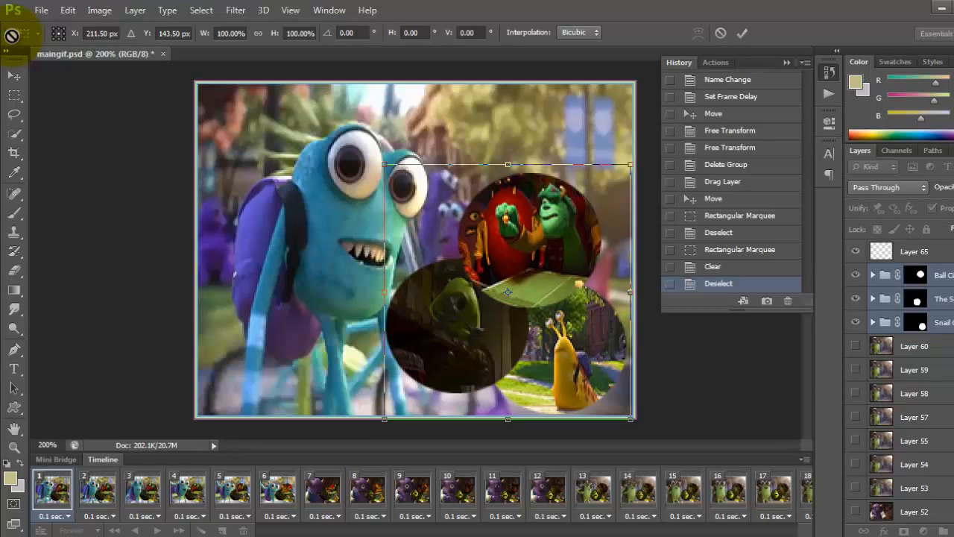
{"action": "key", "text": "Right"}
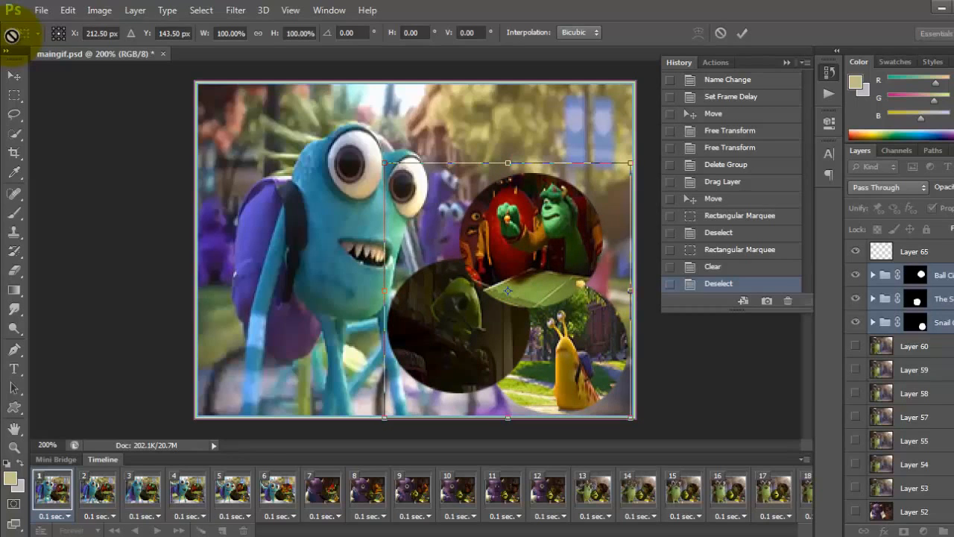
{"action": "key", "text": "Up"}
{"action": "key", "text": "Return"}
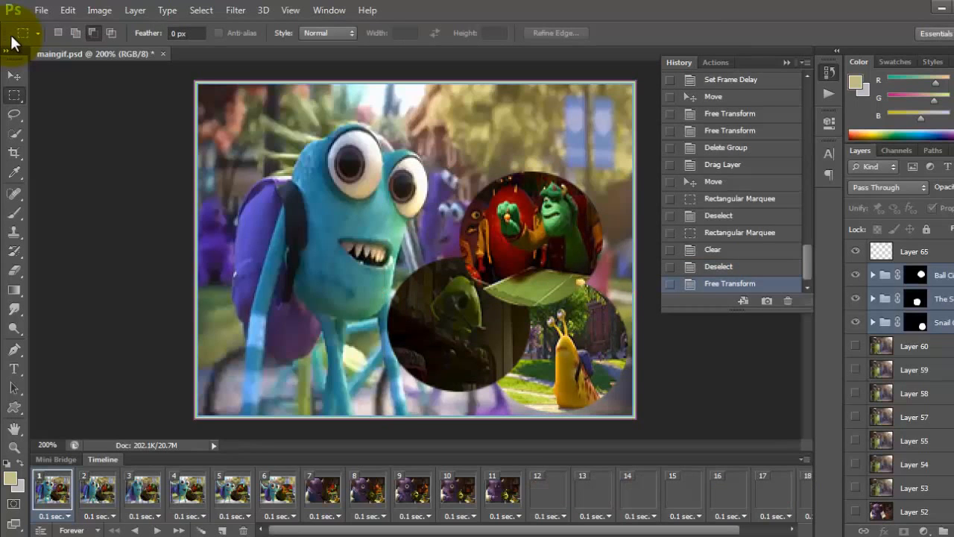
Save maingif.psd with the repositioned circles
{"action": "key", "text": "ctrl+minus"}
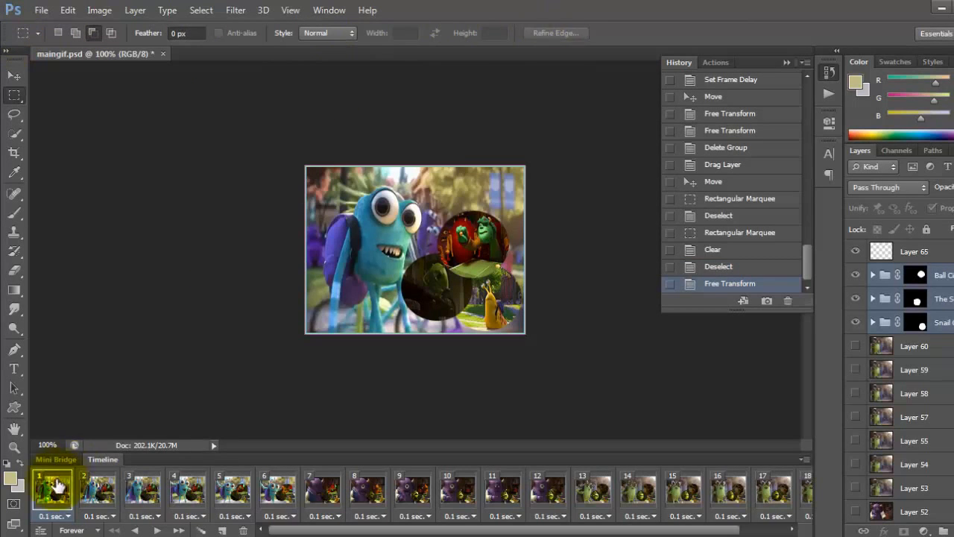
{"action": "left_click", "coordinate": [37, 11]}
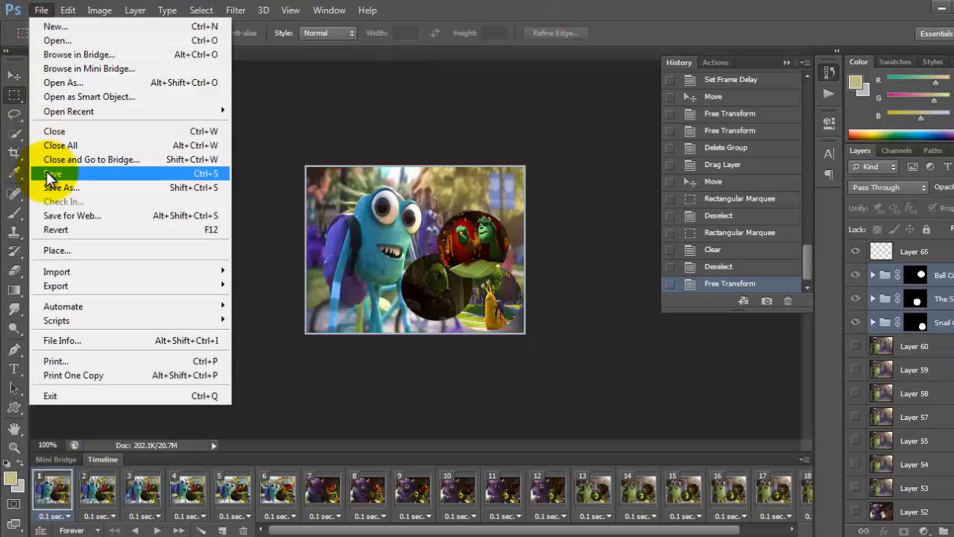
{"action": "left_click", "coordinate": [46, 171]}
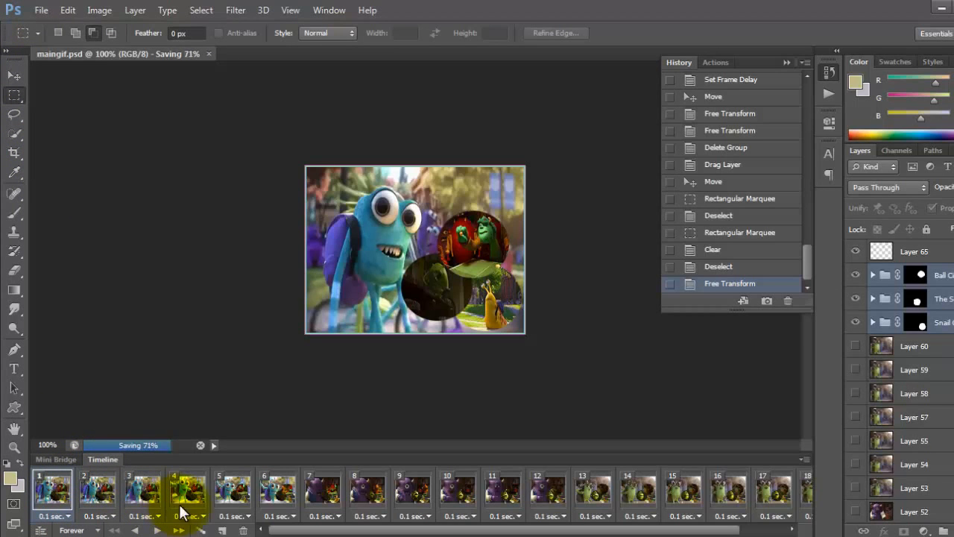
{"action": "left_click", "coordinate": [433, 536]}
{"action": "left_click", "coordinate": [432, 535]}
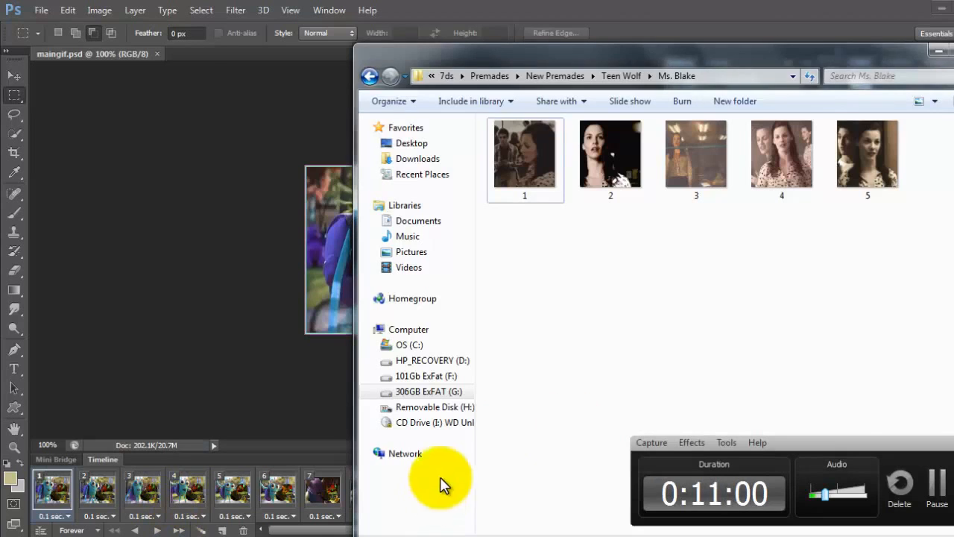
{"action": "left_click", "coordinate": [257, 344]}
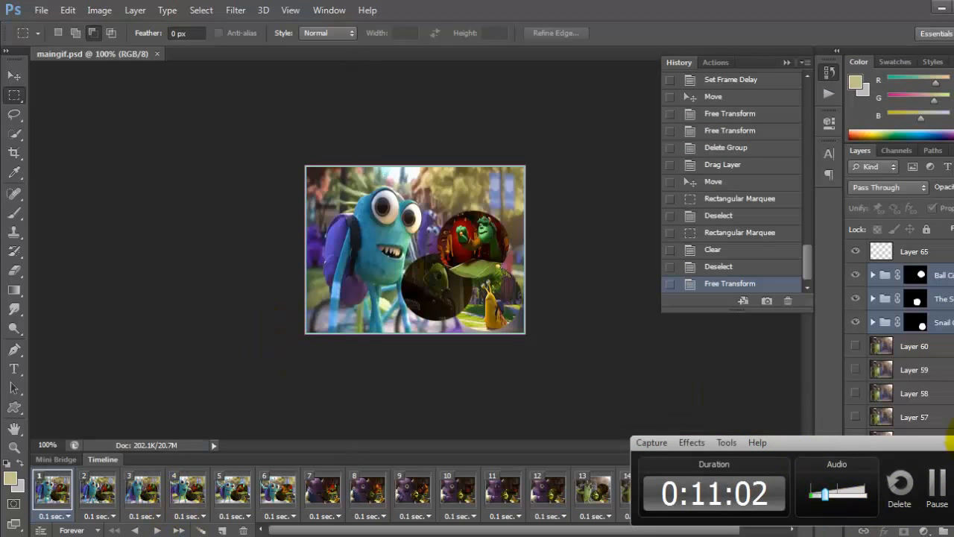
{"action": "left_click", "coordinate": [953, 441]}
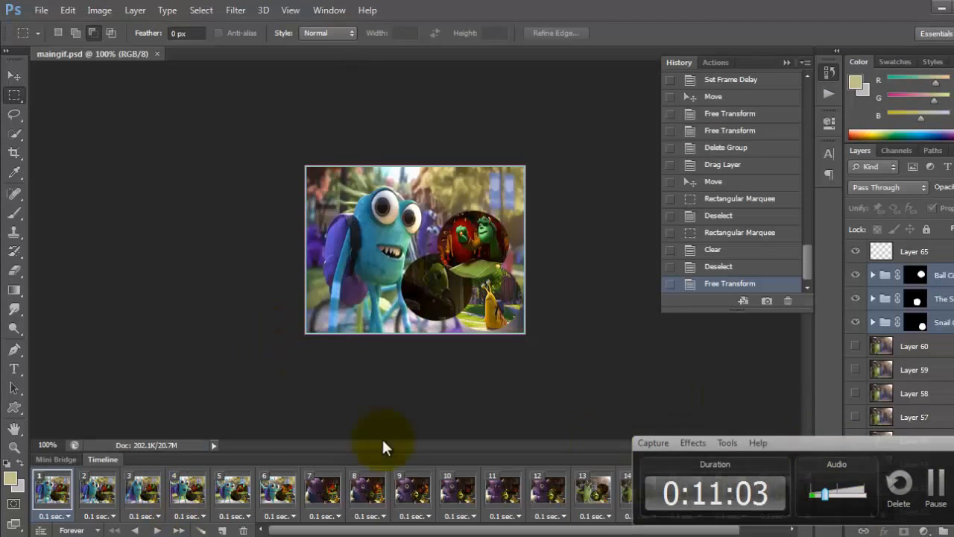
Play the animation to check the circles and frame, and return to frame 1
{"action": "left_click", "coordinate": [158, 530]}
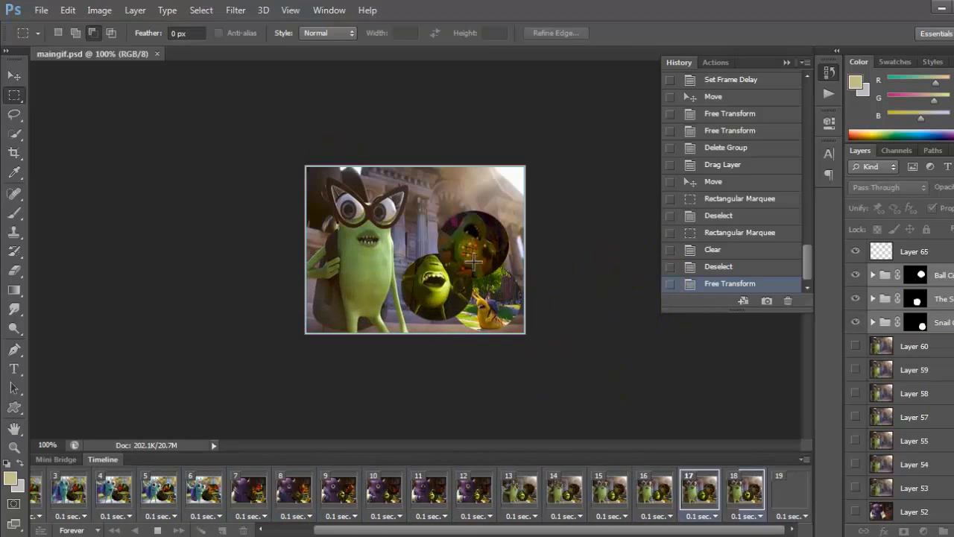
{"action": "left_click", "coordinate": [38, 496]}
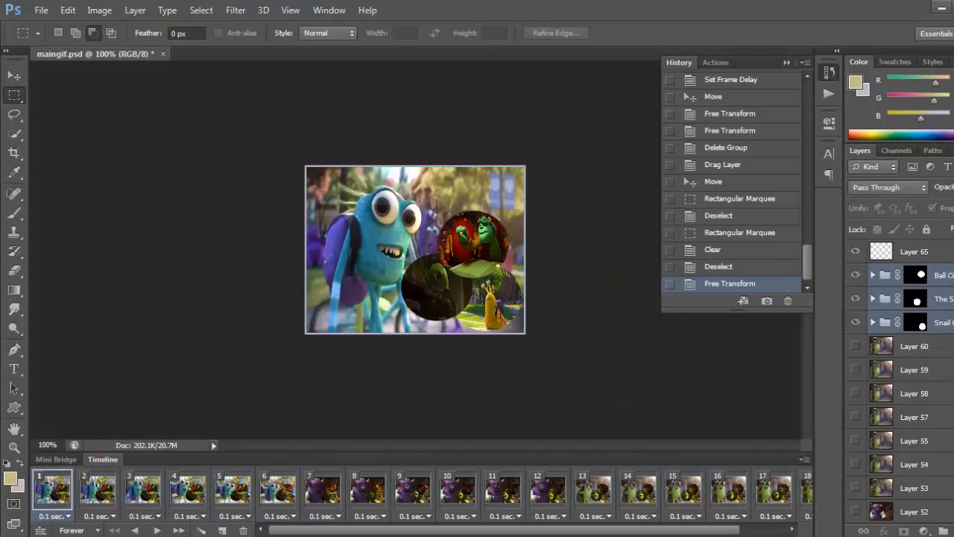
Float the maingif.psd document in its own window and open background.psd from the videos folder
{"action": "left_click", "coordinate": [950, 278]}
{"action": "left_click_drag", "start_coordinate": [202, 53], "coordinate": [525, 170]}
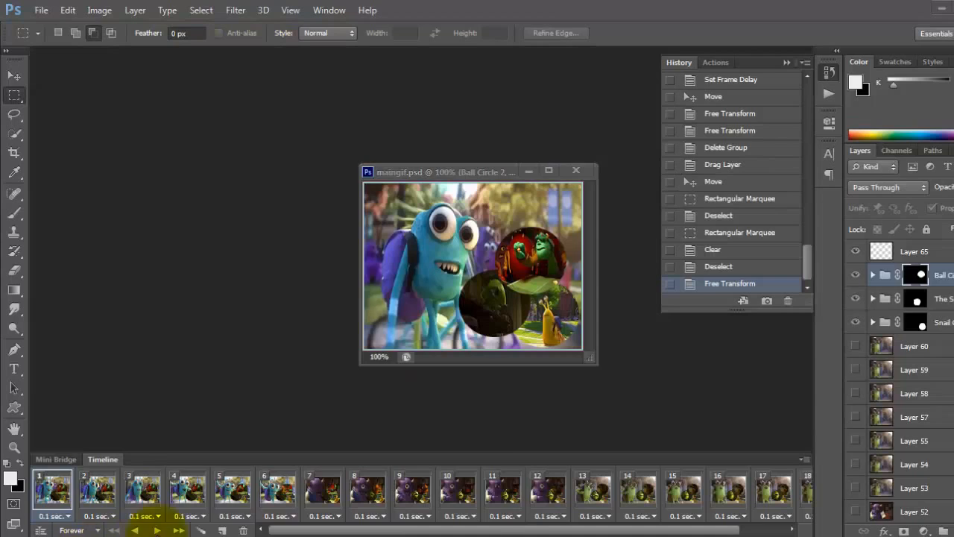
{"action": "mouse_move", "coordinate": [155, 535]}
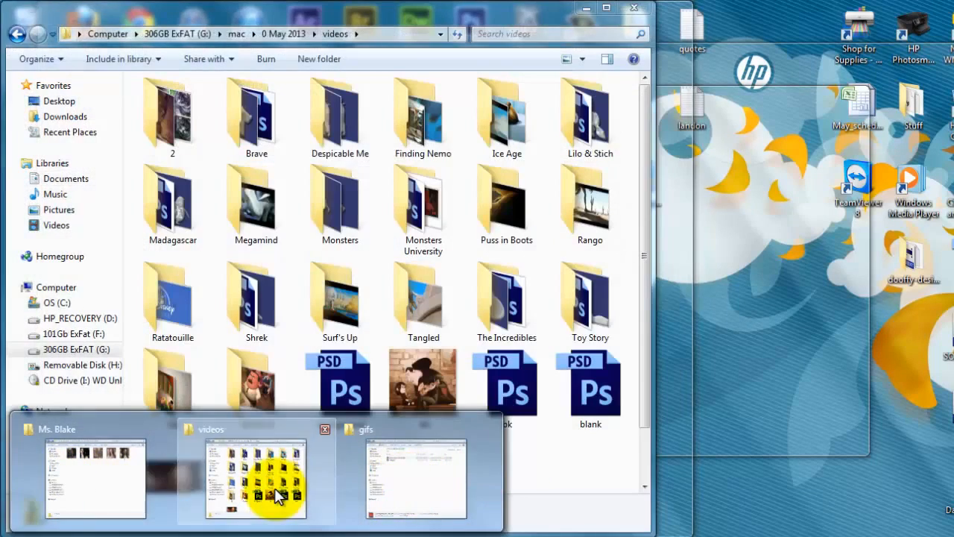
{"action": "left_click", "coordinate": [266, 491]}
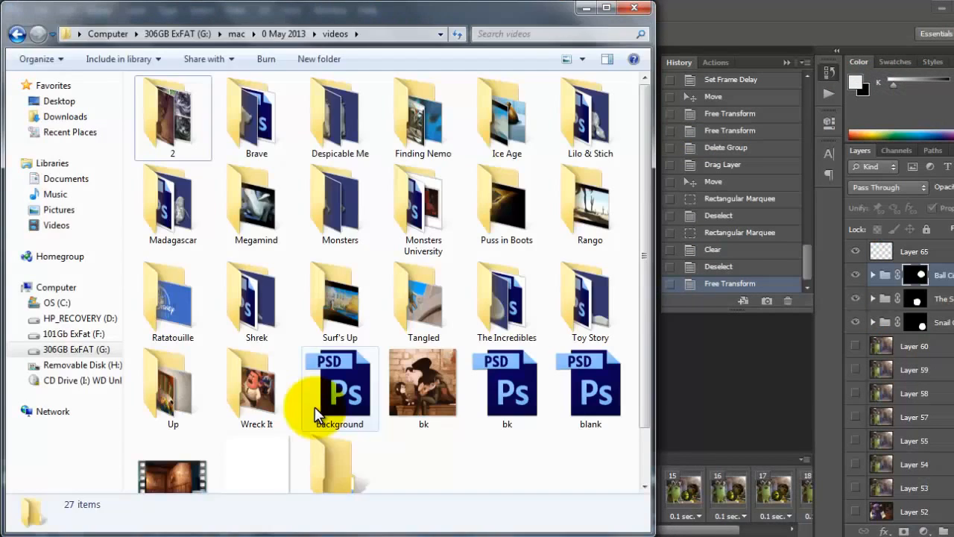
{"action": "left_click", "coordinate": [342, 384]}
{"action": "left_click_drag", "start_coordinate": [718, 394], "coordinate": [777, 396]}
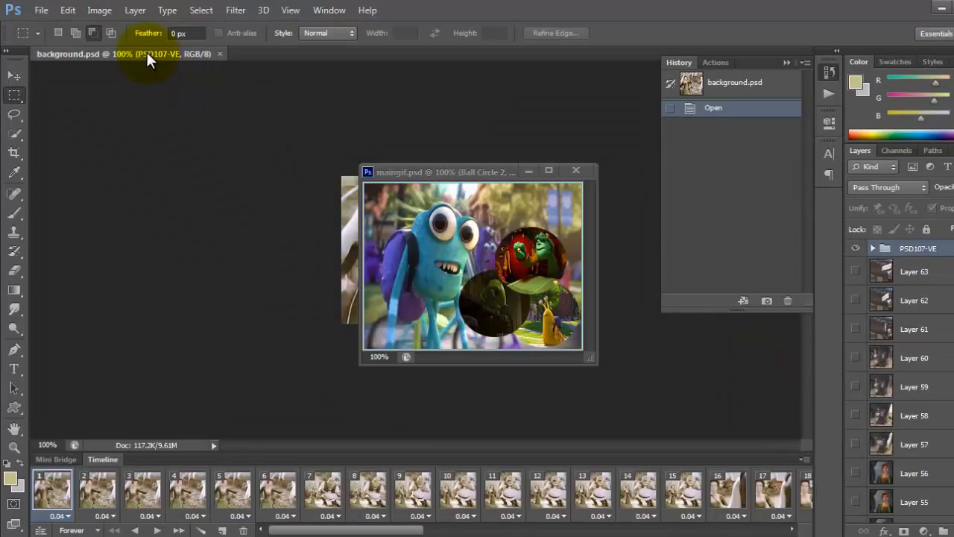
Copy the PSD107-VE group from a floating background.psd into maingif.psd, above the circle groups and below Layer 65, and preview the animation
{"action": "left_click_drag", "start_coordinate": [146, 50], "coordinate": [168, 104]}
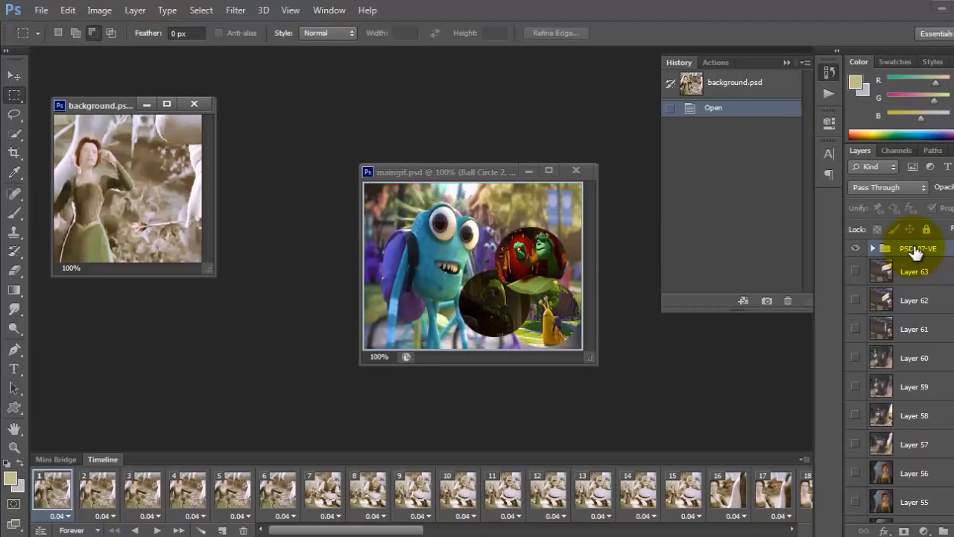
{"action": "left_click_drag", "start_coordinate": [916, 249], "coordinate": [427, 210]}
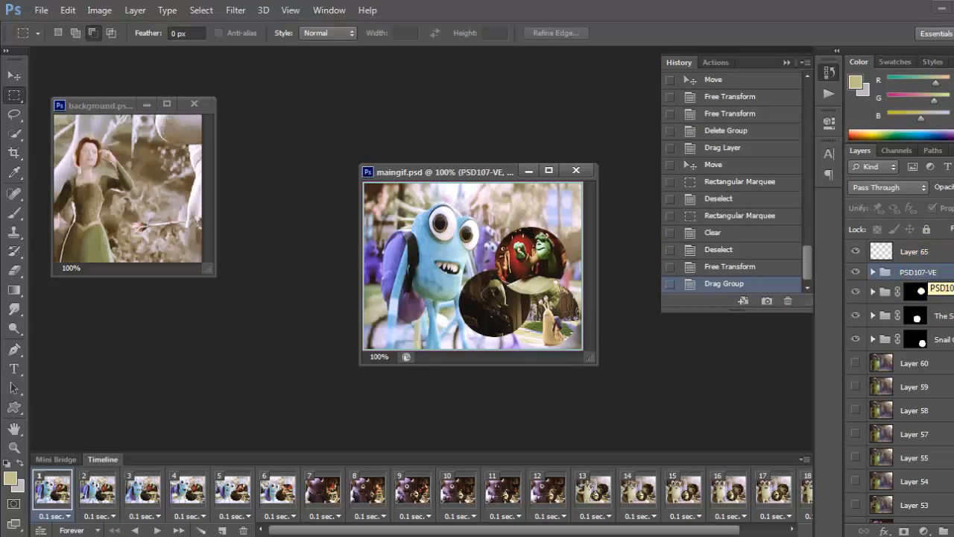
{"action": "left_click", "coordinate": [164, 529]}
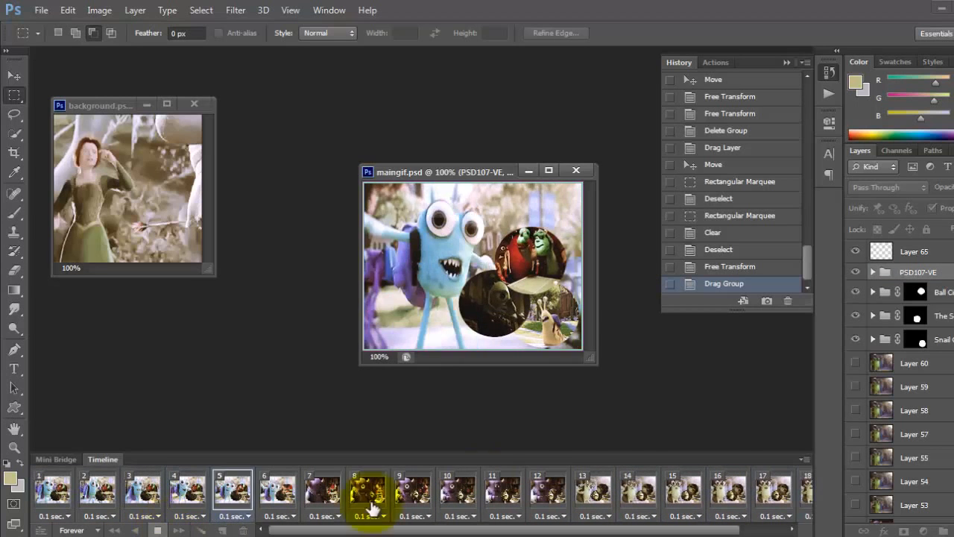
{"action": "left_click", "coordinate": [54, 492]}
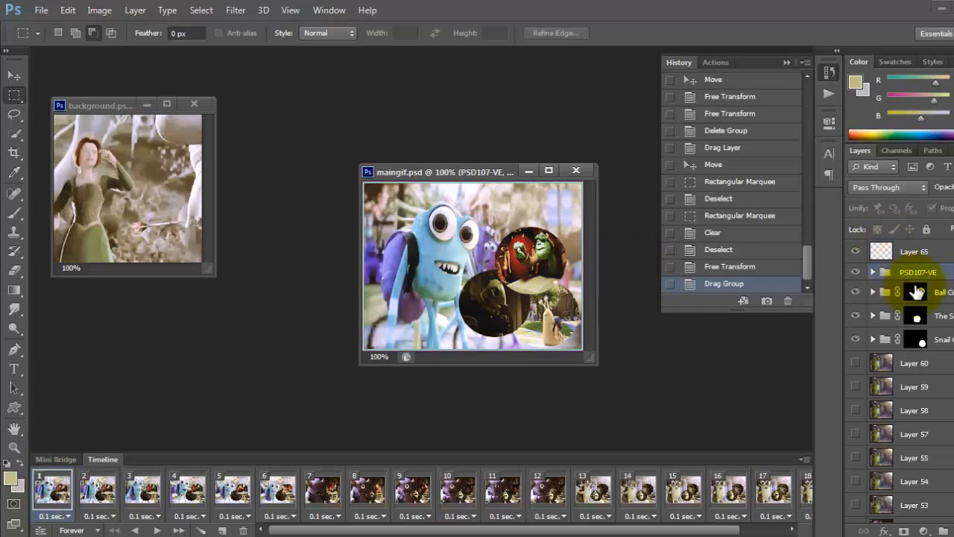
Add a Drop Shadow layer style to the Ball Circle 2 group with Multiply, 75% opacity, 120° angle, 5 px distance and 5 px size
{"action": "left_click", "coordinate": [917, 292]}
{"action": "right_click", "coordinate": [916, 291]}
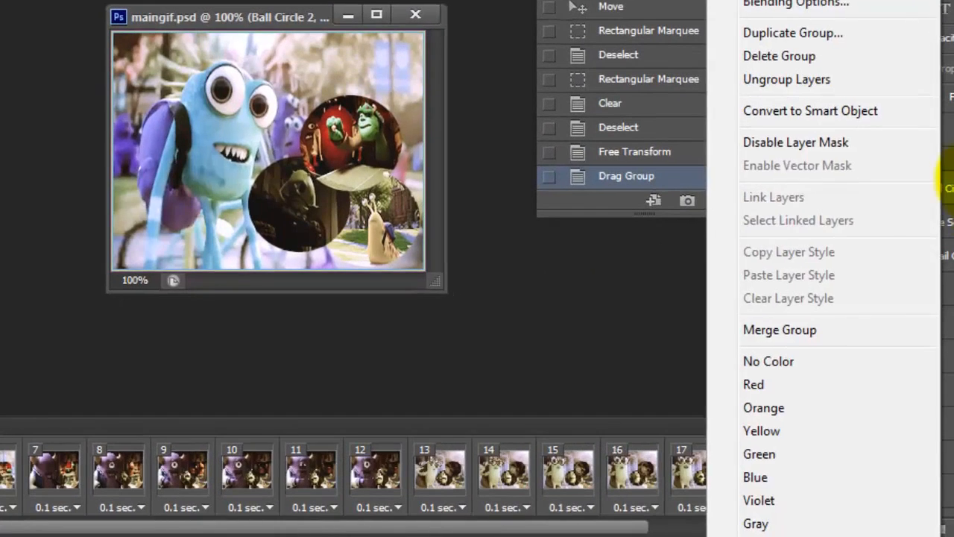
{"action": "left_click", "coordinate": [951, 281]}
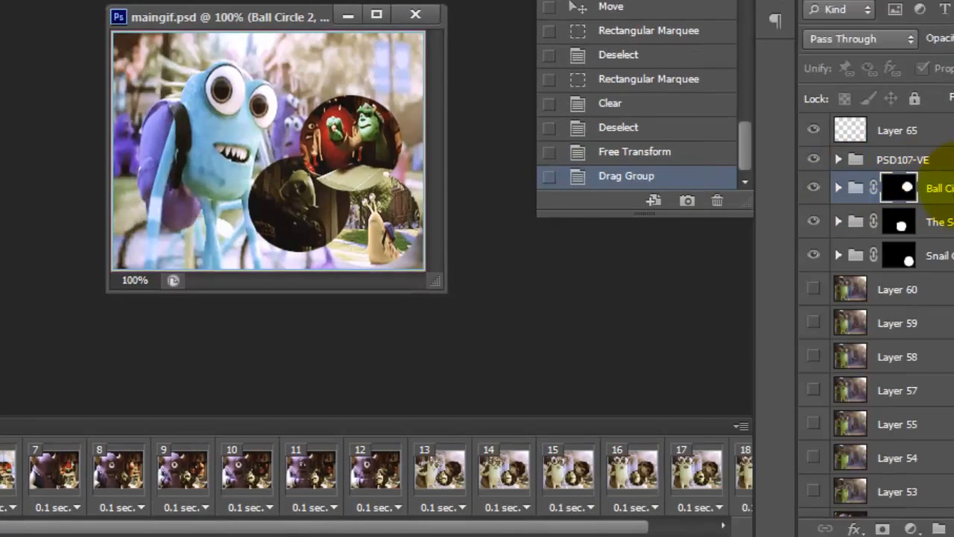
{"action": "right_click", "coordinate": [945, 160]}
{"action": "left_click", "coordinate": [775, 9]}
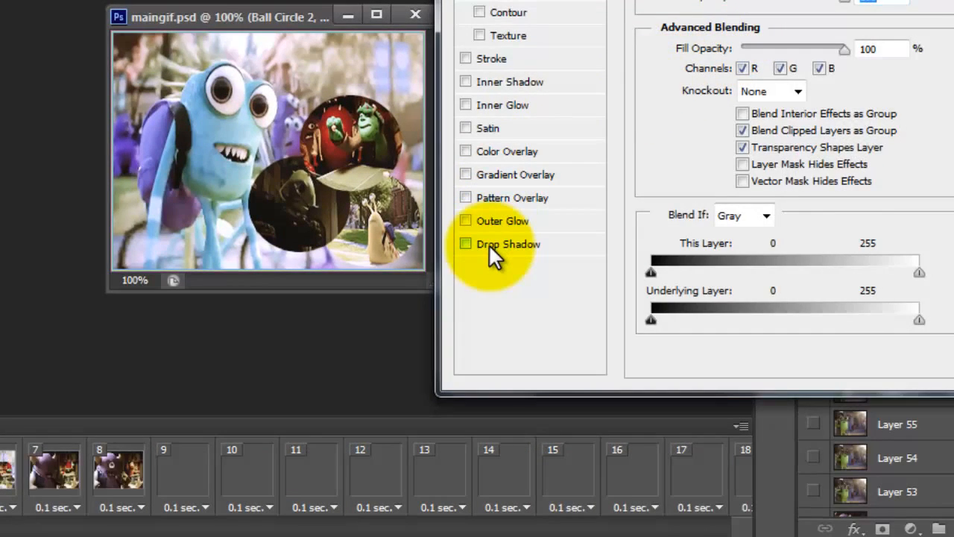
{"action": "left_click", "coordinate": [488, 244]}
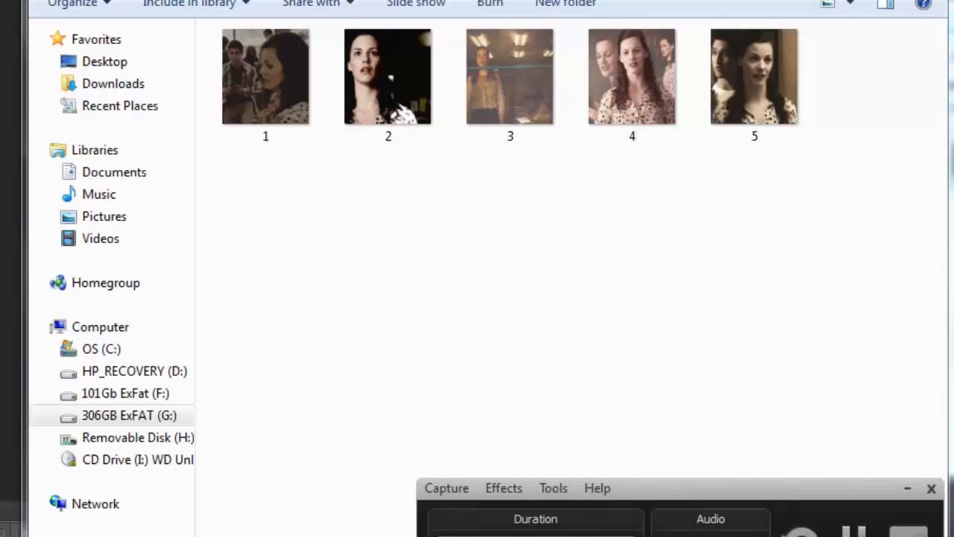
{"action": "left_click", "coordinate": [117, 486]}
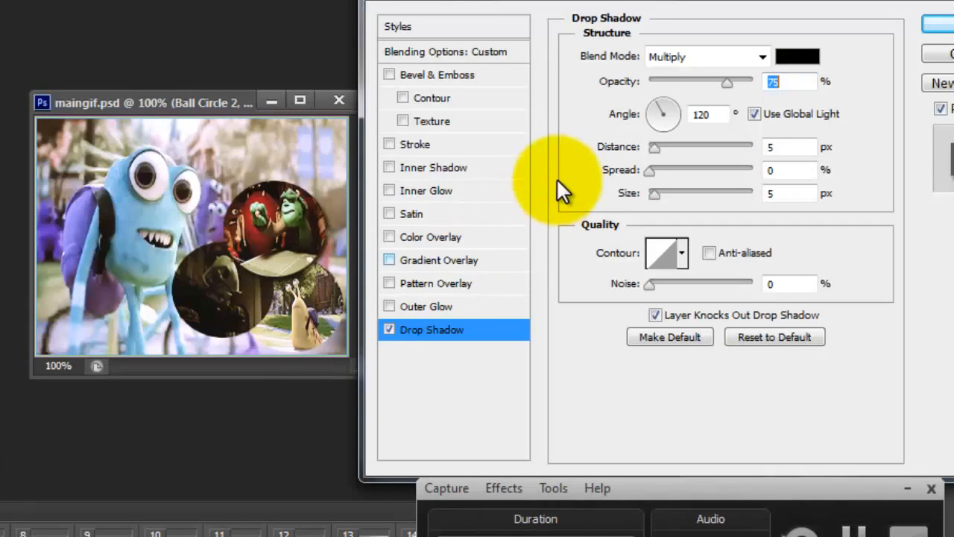
{"action": "left_click", "coordinate": [941, 30]}
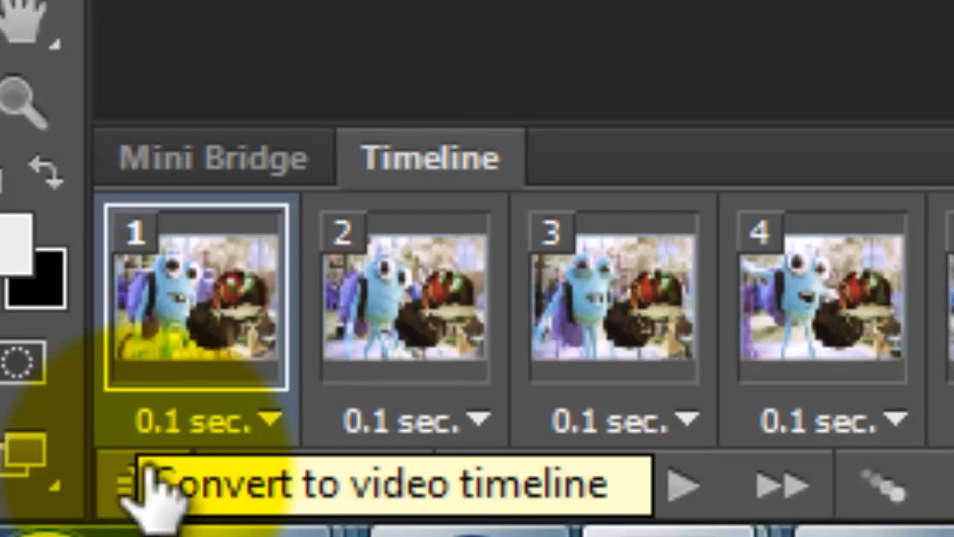
Convert the frame animation to a video timeline and select all layers and groups from Layer 38 up to Layer 65
{"action": "left_click", "coordinate": [142, 489]}
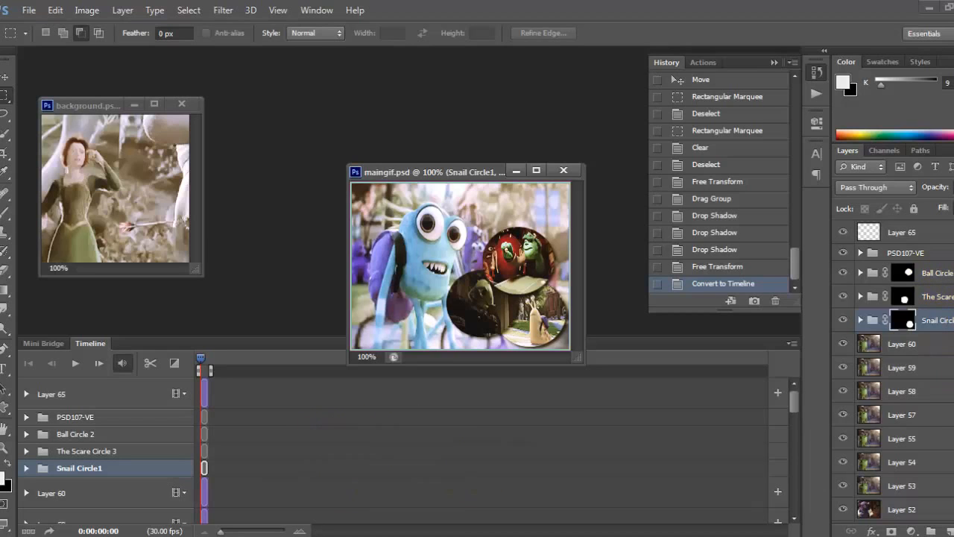
{"action": "scroll", "coordinate": [932, 281], "scroll_direction": "down", "scroll_amount": 4}
{"action": "left_click", "coordinate": [943, 512]}
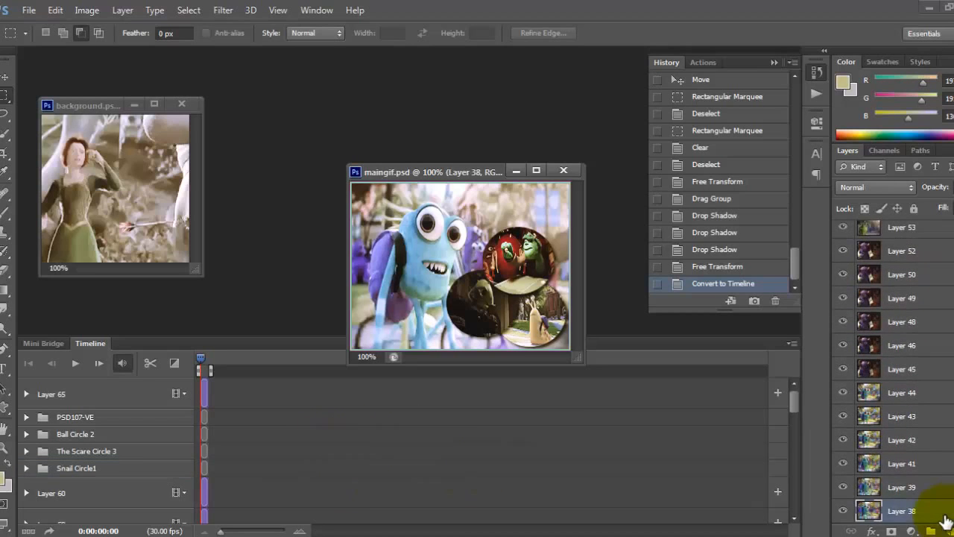
{"action": "scroll", "coordinate": [932, 447], "scroll_direction": "up", "scroll_amount": 4}
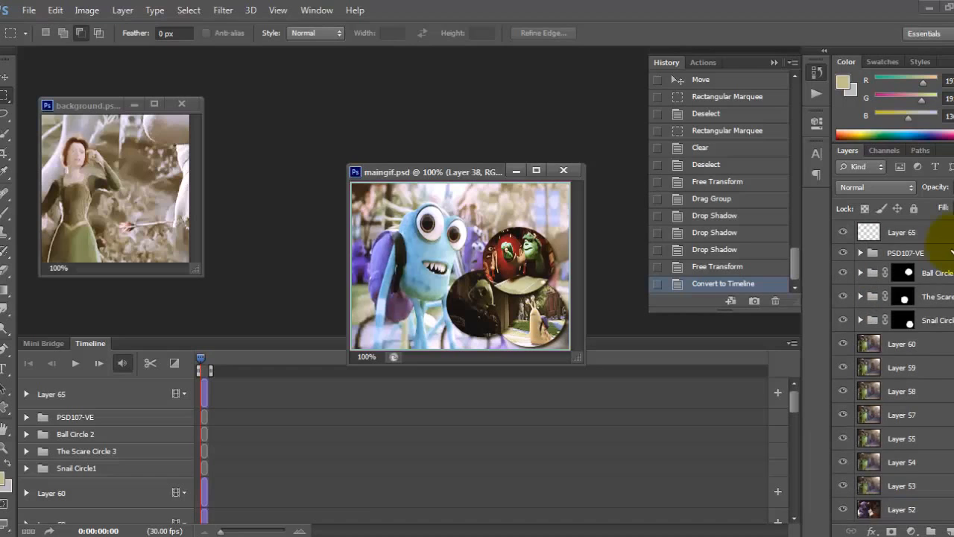
{"action": "left_click", "coordinate": [935, 235], "text": "shift"}
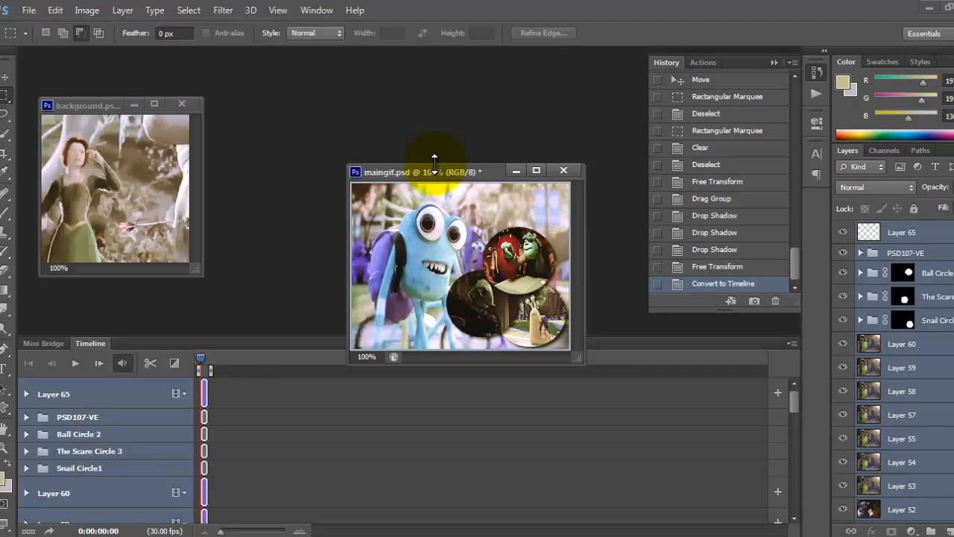
Close background.psd and dock the floating maingif.psd document back into the main window
{"action": "left_click_drag", "start_coordinate": [412, 157], "coordinate": [378, 112]}
{"action": "left_click", "coordinate": [187, 106]}
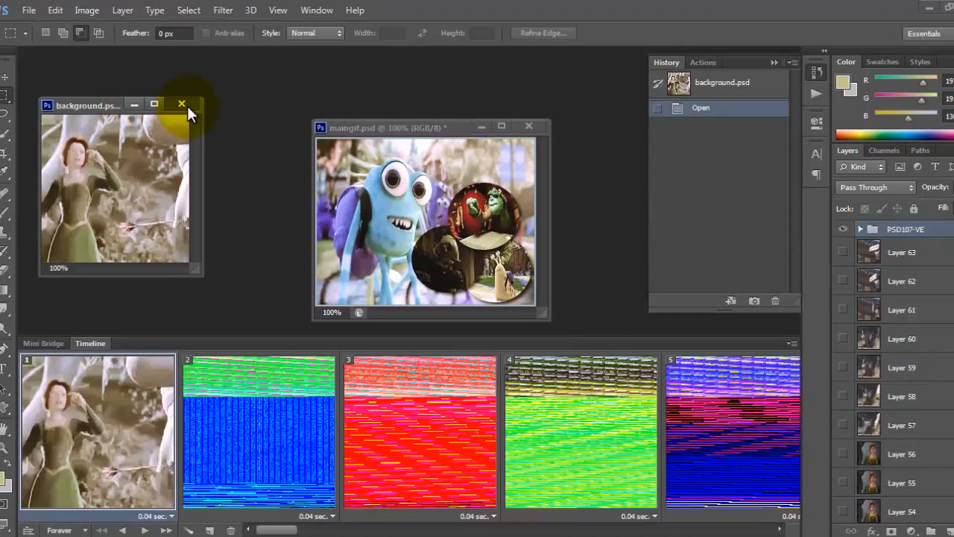
{"action": "left_click_drag", "start_coordinate": [406, 78], "coordinate": [395, 56]}
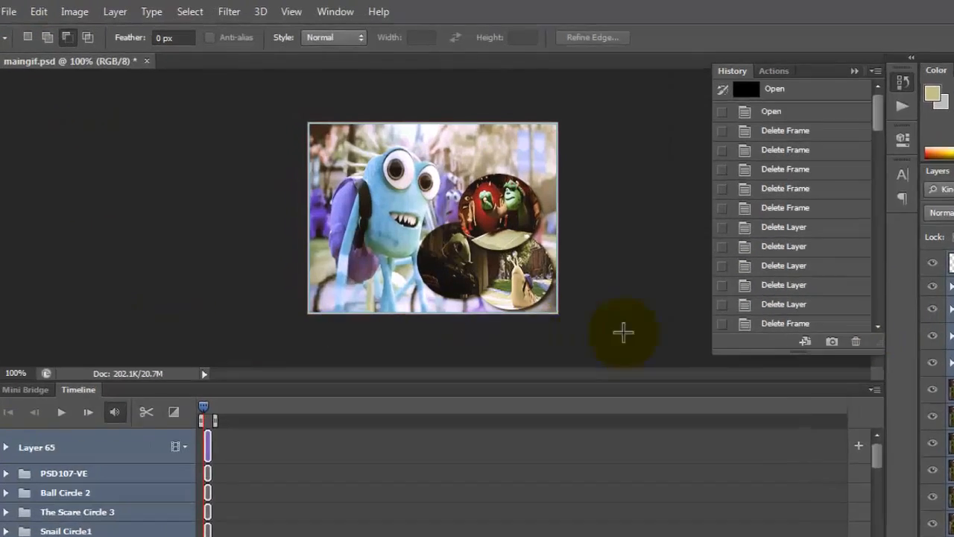
Convert the selected layers and groups into one smart object for smart filters
{"action": "left_click", "coordinate": [329, 12]}
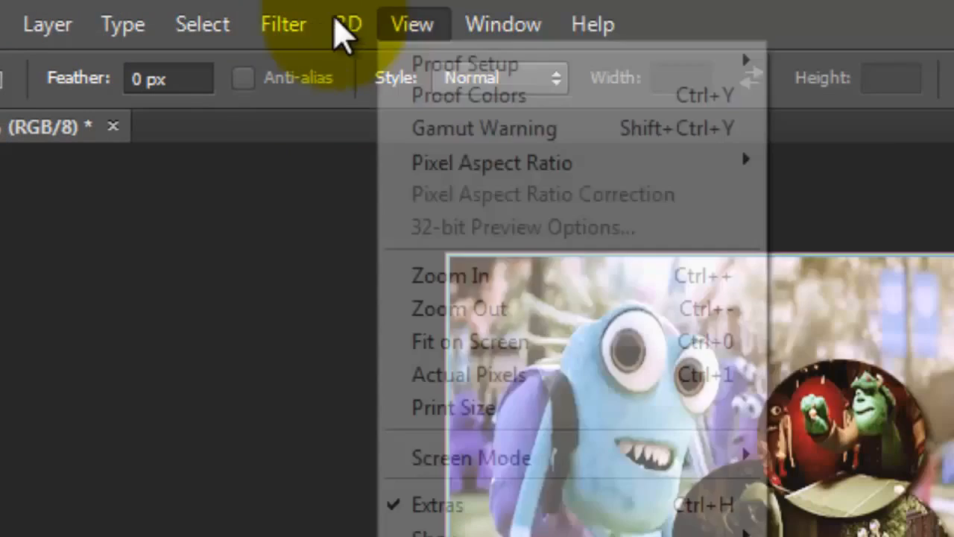
{"action": "mouse_move", "coordinate": [294, 19]}
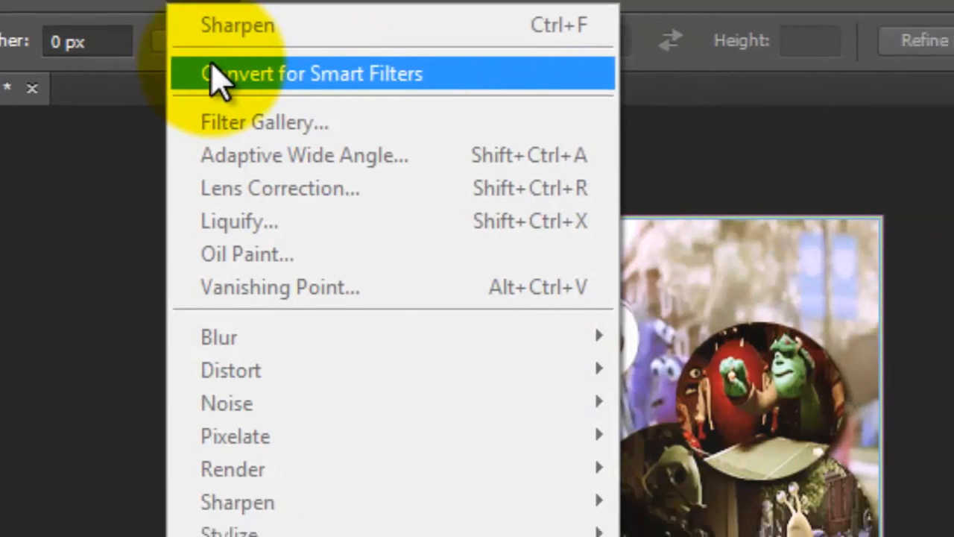
{"action": "left_click", "coordinate": [217, 74]}
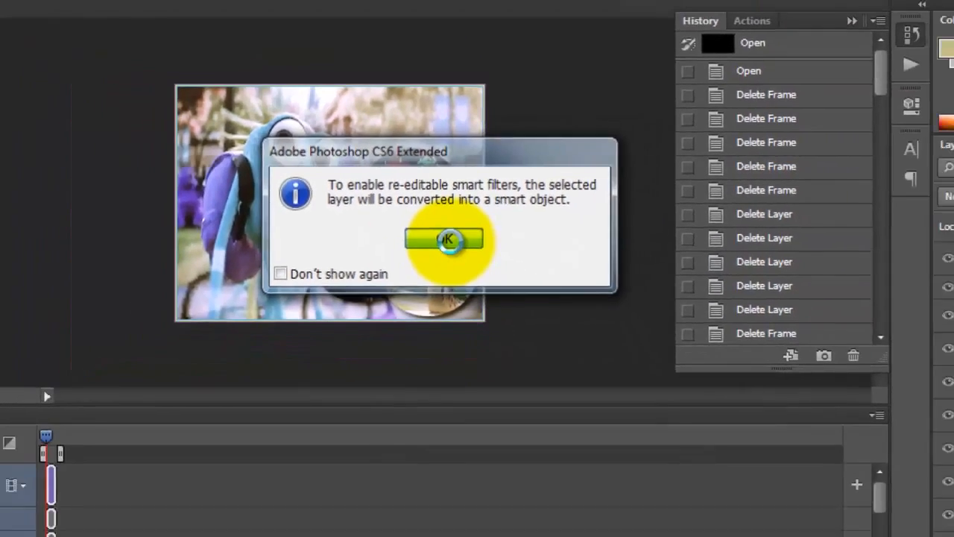
{"action": "left_click", "coordinate": [418, 291]}
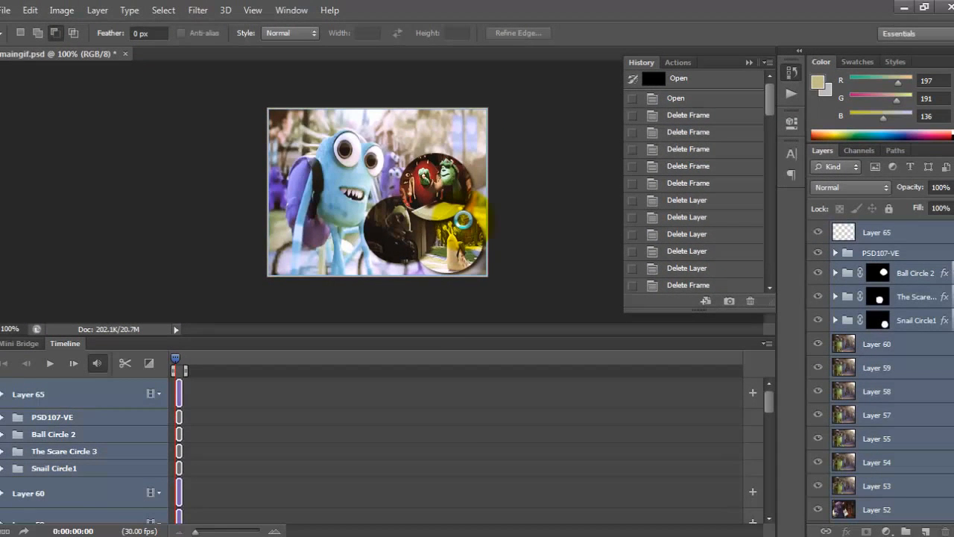
{"action": "left_click", "coordinate": [401, 535]}
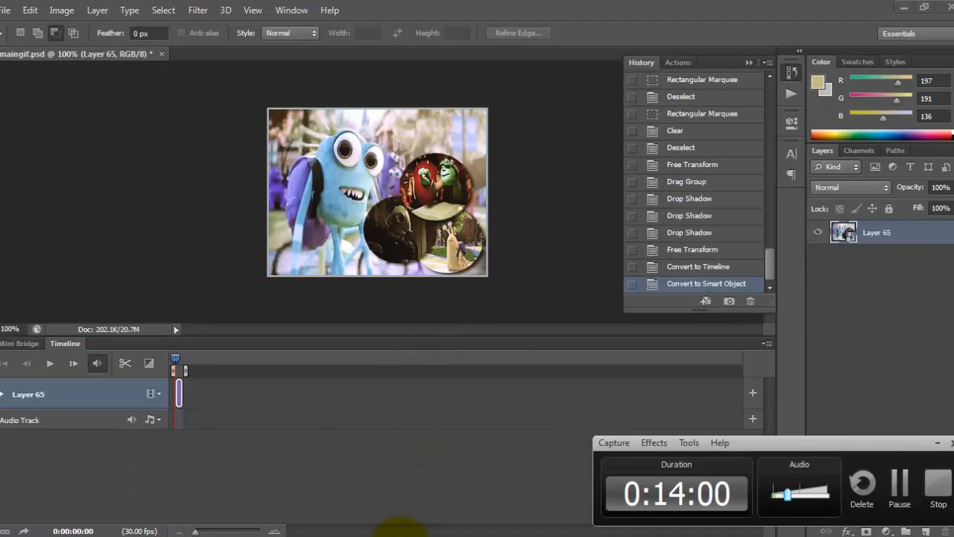
{"action": "left_click", "coordinate": [937, 445]}
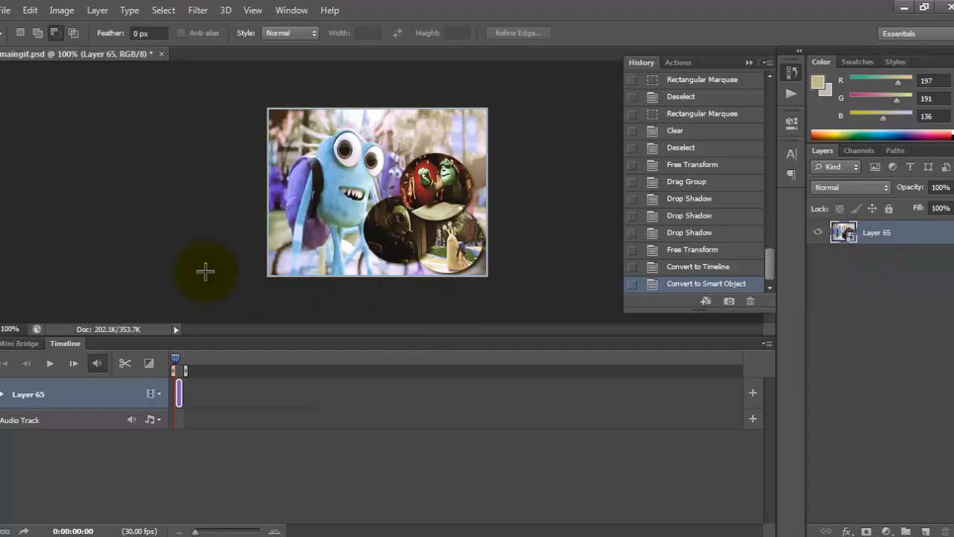
Apply a Smart Sharpen filter to the smart object with amount 500%, radius 0.2 px and Gaussian Blur removal
{"action": "left_click", "coordinate": [200, 12]}
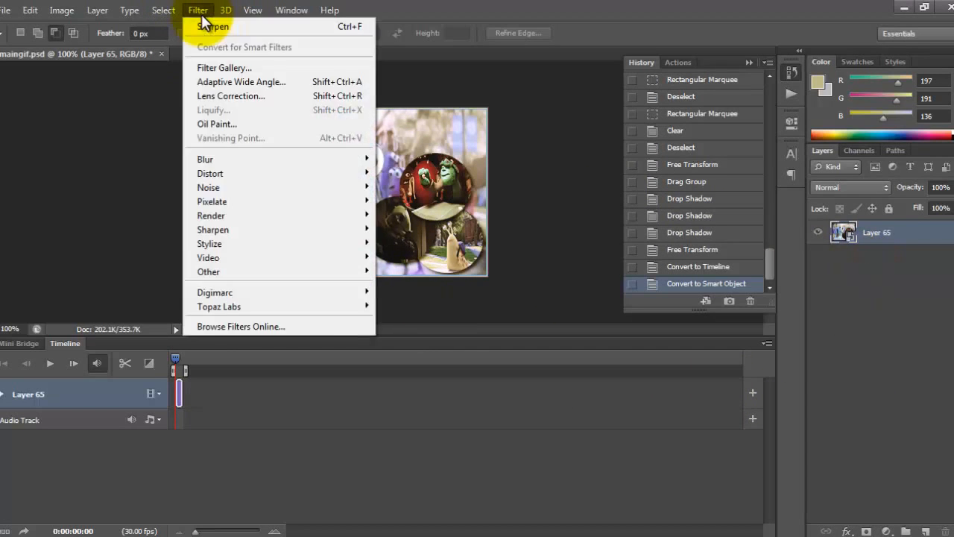
{"action": "mouse_move", "coordinate": [237, 231]}
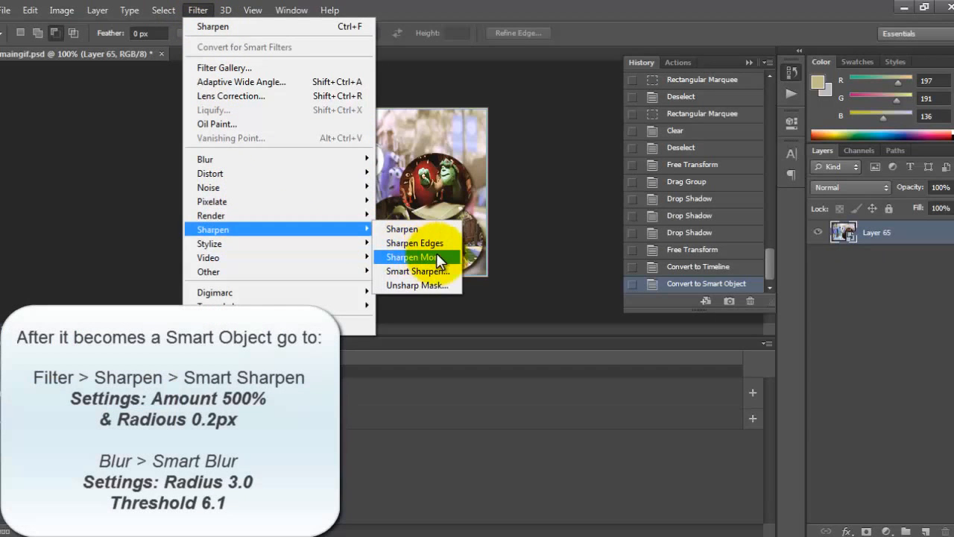
{"action": "left_click", "coordinate": [431, 273]}
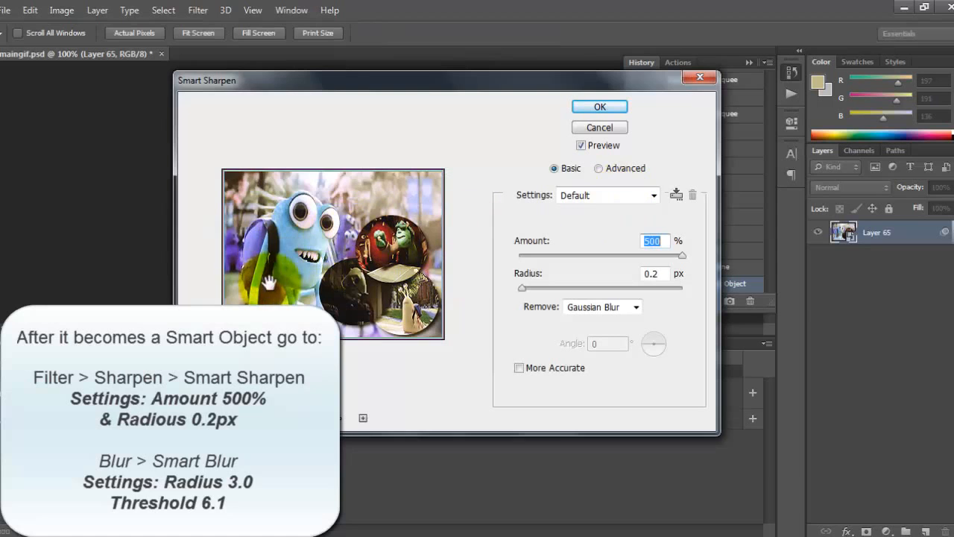
{"action": "left_click", "coordinate": [602, 108]}
Apply a Smart Blur filter to the smart object with radius 3.0, threshold 6.5, Low quality and Normal mode
{"action": "left_click", "coordinate": [200, 11]}
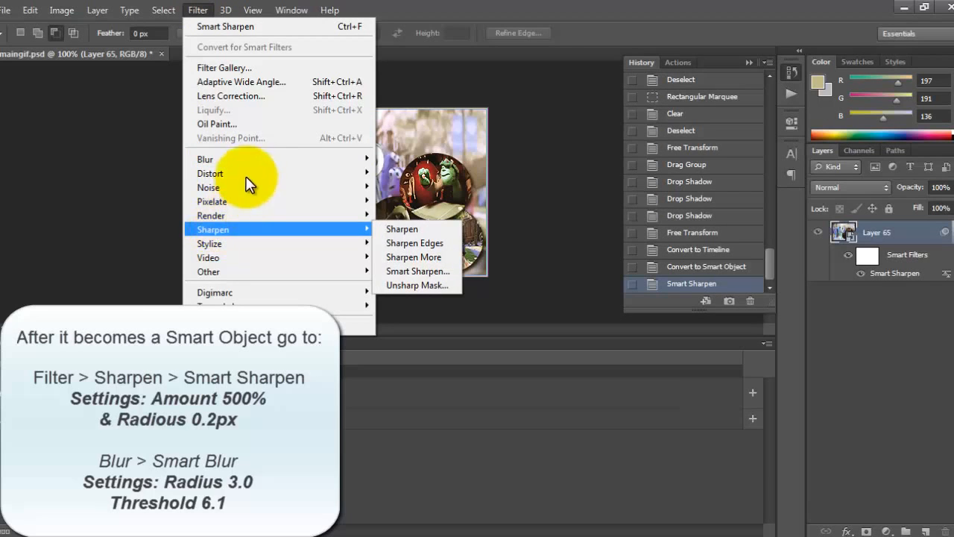
{"action": "mouse_move", "coordinate": [249, 163]}
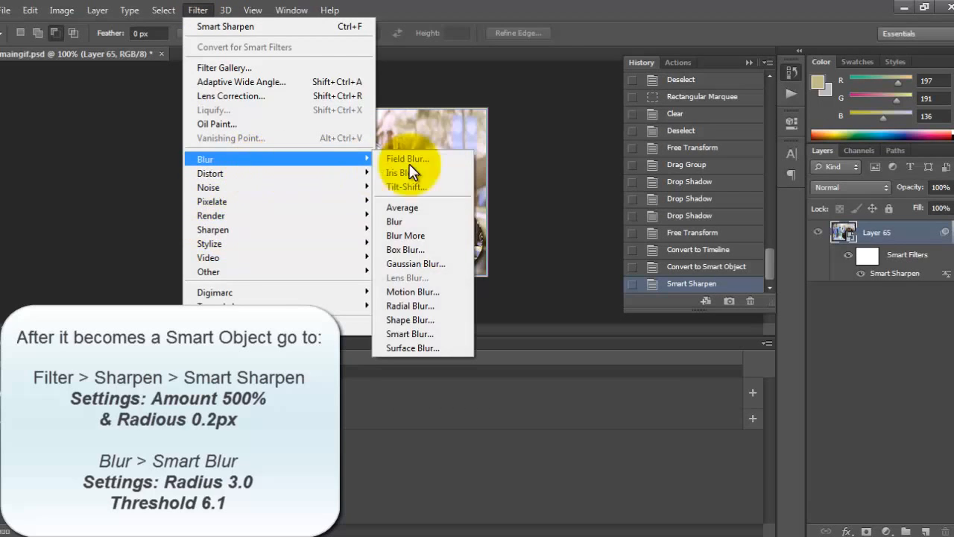
{"action": "left_click", "coordinate": [431, 335]}
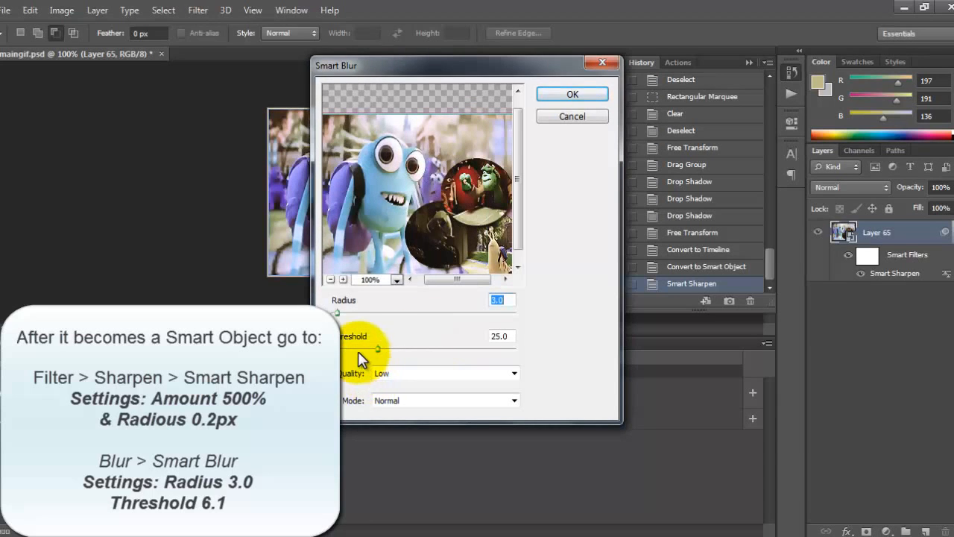
{"action": "left_click", "coordinate": [348, 348]}
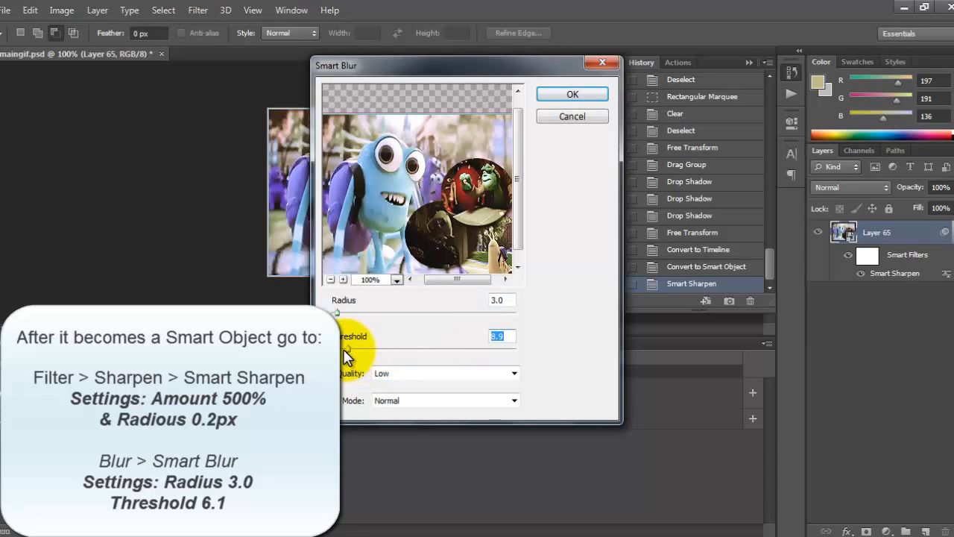
{"action": "left_click", "coordinate": [342, 348]}
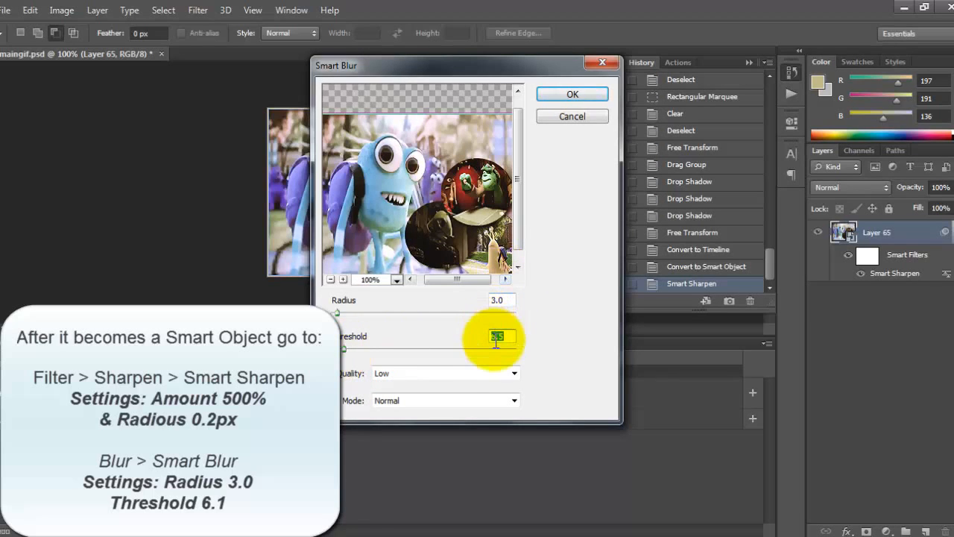
{"action": "left_click", "coordinate": [576, 95]}
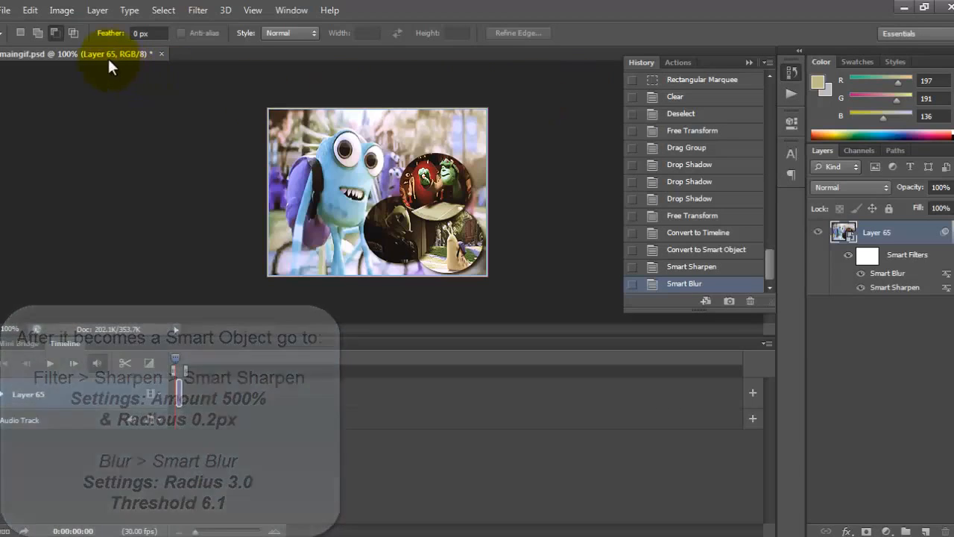
Open Save for Web for the document and play the optimized GIF preview
{"action": "left_click", "coordinate": [16, 11]}
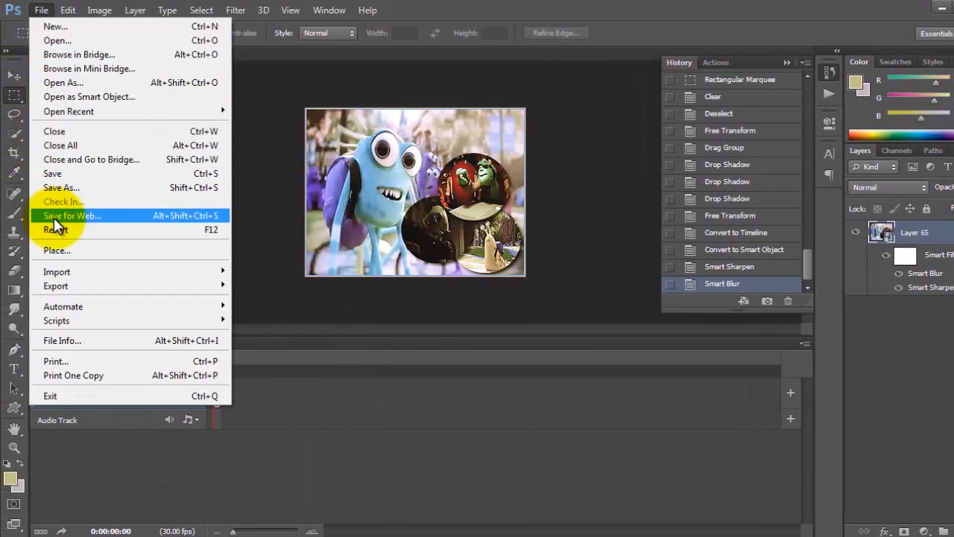
{"action": "left_click", "coordinate": [54, 216]}
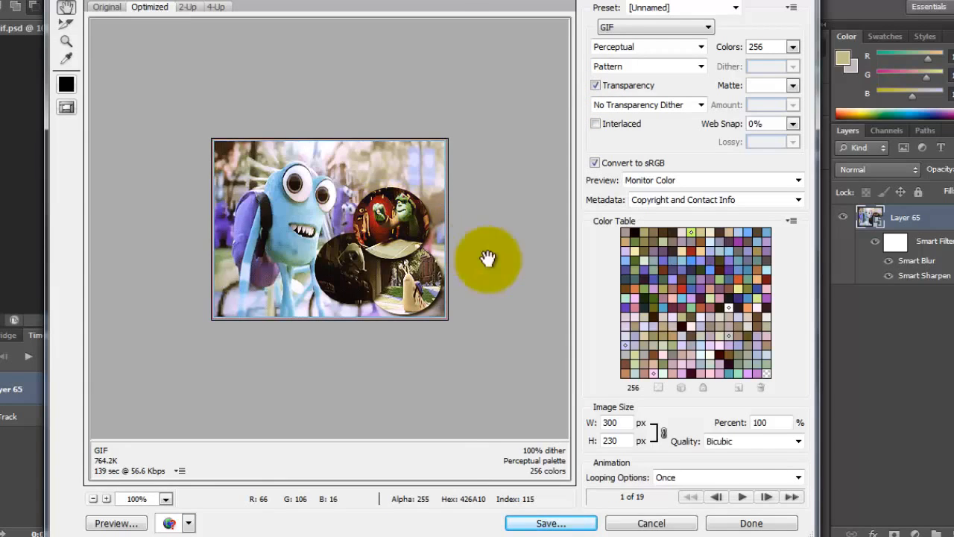
{"action": "left_click", "coordinate": [743, 497]}
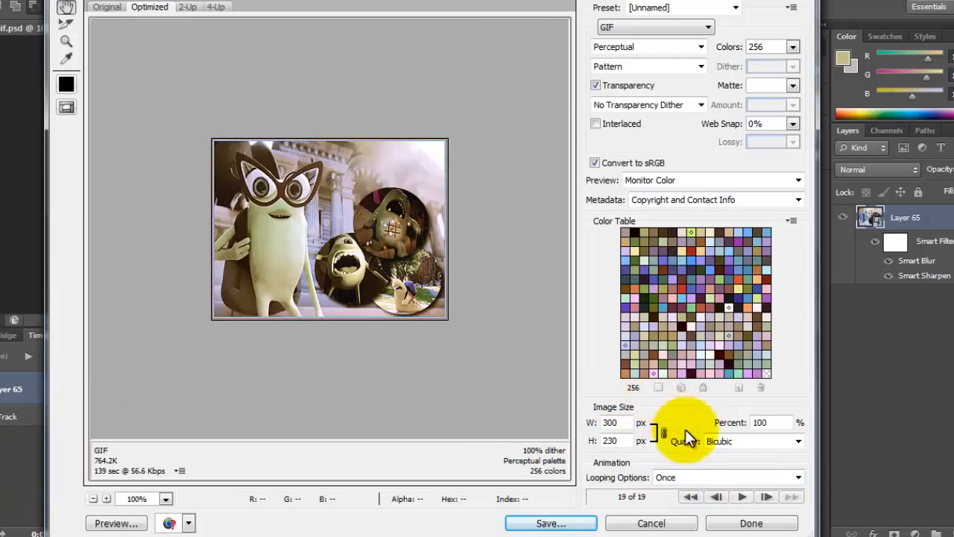
Set the GIF's looping option to Forever and play the animation preview again
{"action": "left_click", "coordinate": [684, 475]}
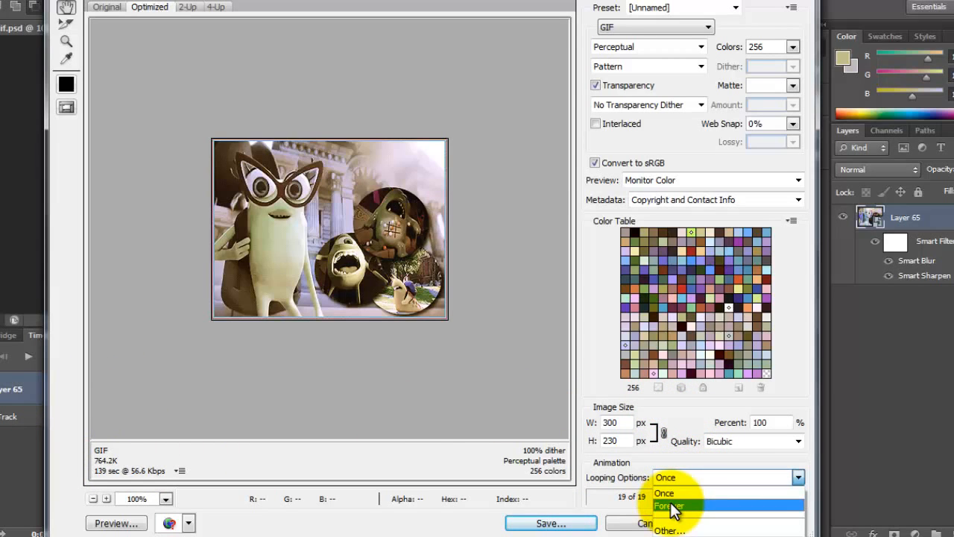
{"action": "left_click", "coordinate": [670, 507]}
{"action": "left_click", "coordinate": [741, 496]}
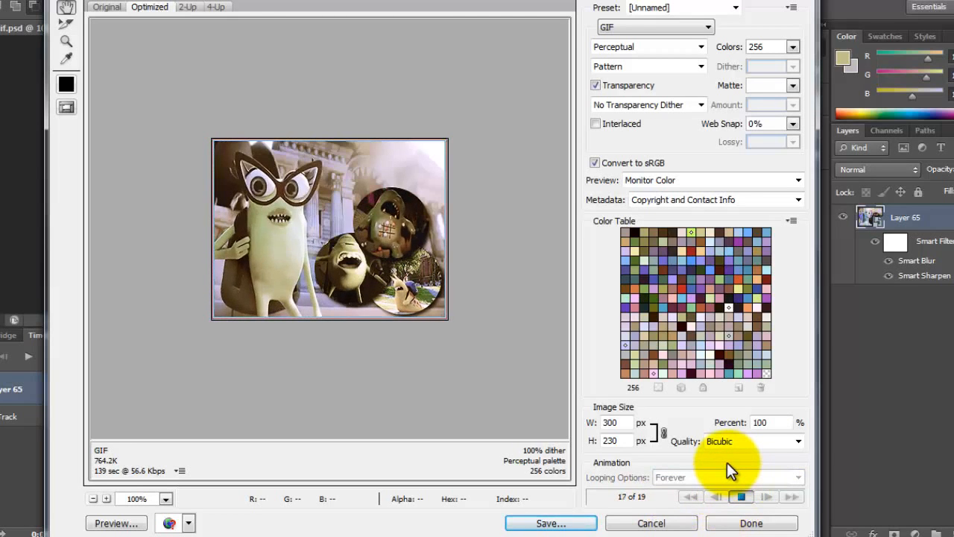
{"action": "left_click", "coordinate": [371, 536]}
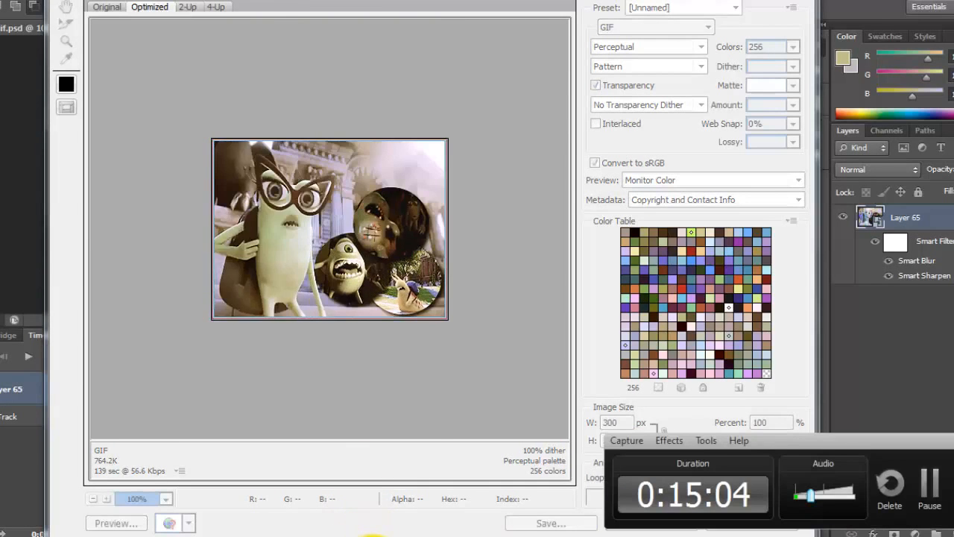
{"action": "left_click", "coordinate": [425, 377]}
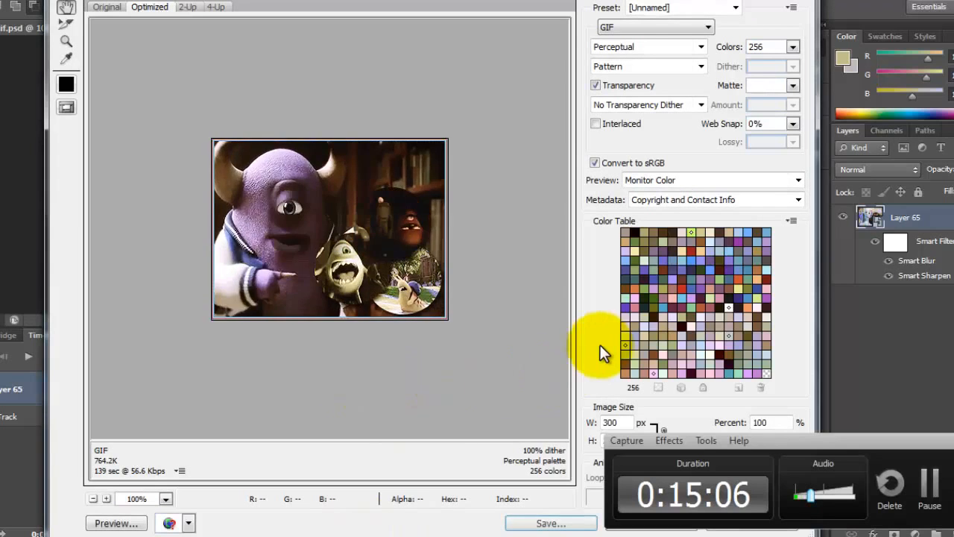